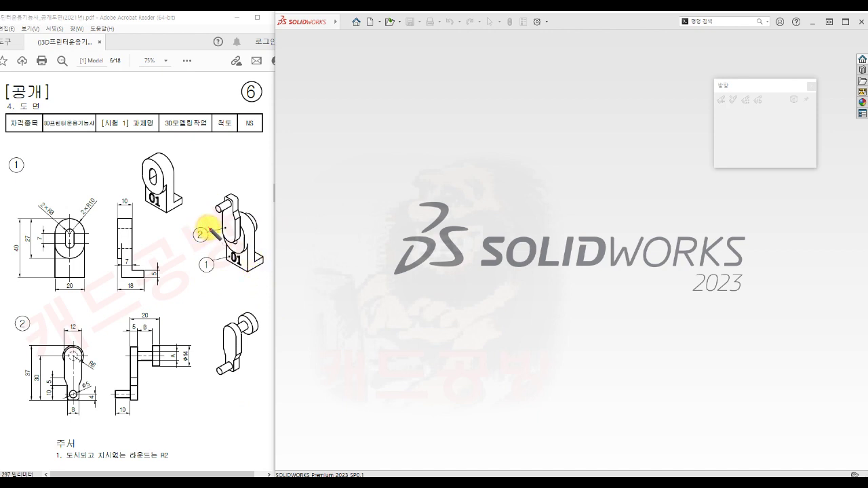
- Mark the X and Y axes in red on the assembled isometric view in the PDF drawing
mouse_move(208, 229)
left_mouse_down()
mouse_move(262, 237)
mouse_move(216, 237)
mouse_move(194, 217)
mouse_move(199, 223)
left_mouse_up()
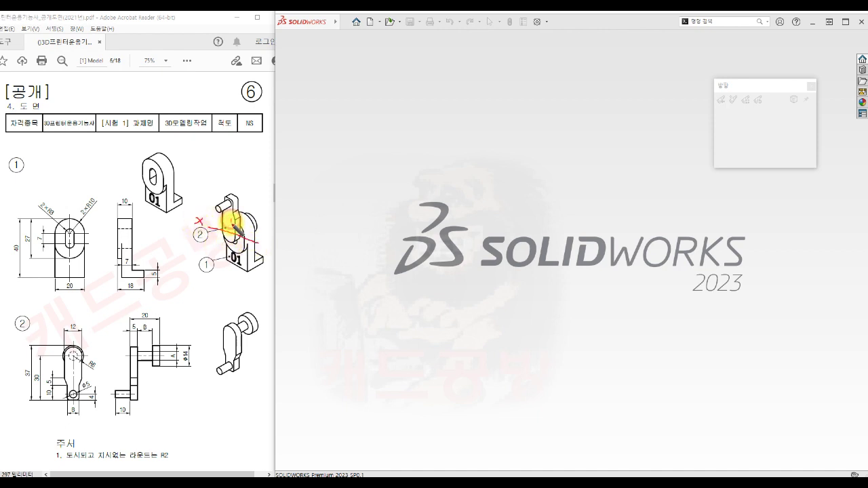
left_click(233, 276)
left_click_drag(227, 275, 230, 287)
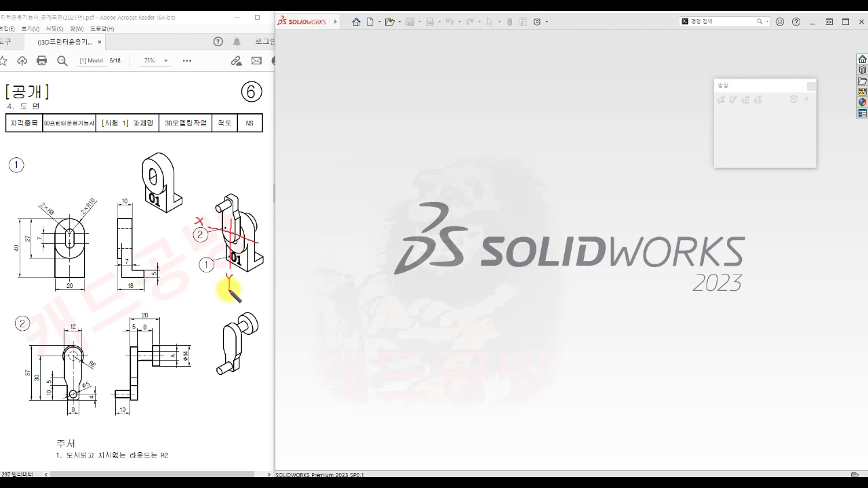
- Circle the unknown dimensions A and B on the side view of part 2
left_click(180, 359)
mouse_move(178, 358)
left_mouse_down()
mouse_move(170, 356)
mouse_move(178, 359)
left_mouse_up()
left_click(145, 331)
mouse_move(145, 331)
left_mouse_down()
mouse_move(147, 322)
mouse_move(145, 331)
left_mouse_up()
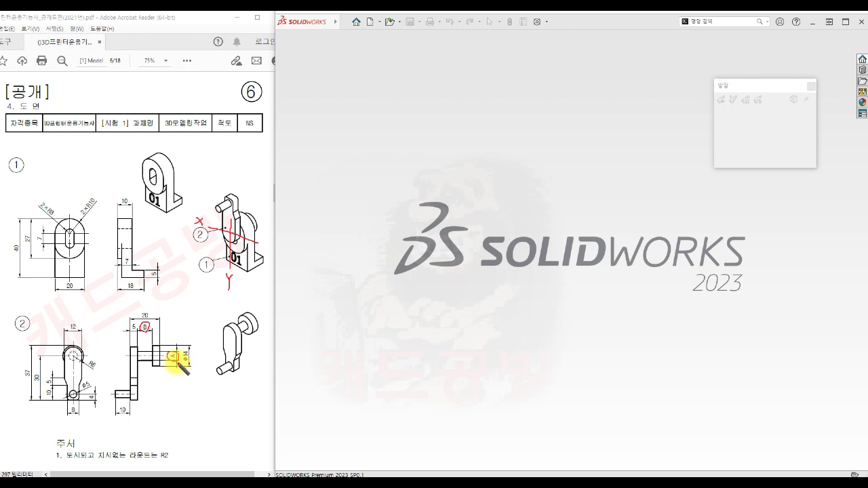
- Write Ø5.2 beside dimension A and 10.8 beside dimension B on part 2's side view
left_click_drag(175, 375, 179, 392)
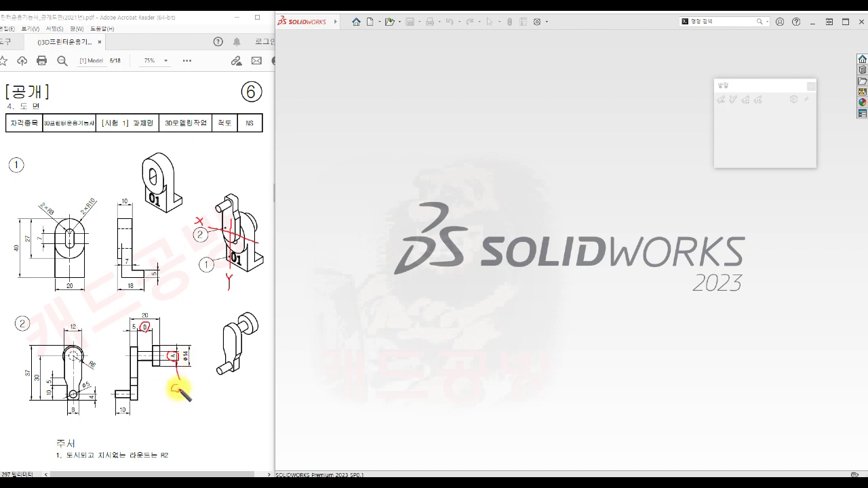
mouse_move(179, 379)
left_mouse_down()
mouse_move(185, 392)
mouse_move(188, 385)
mouse_move(203, 393)
left_mouse_up()
left_click(182, 391)
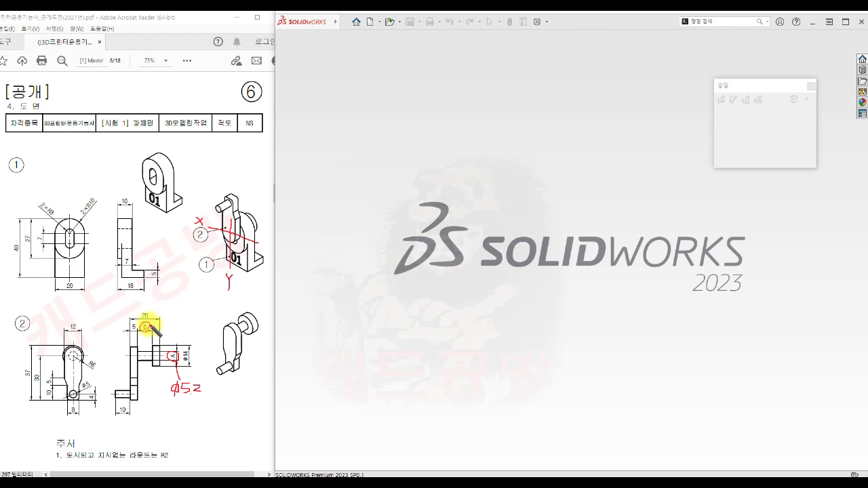
mouse_move(172, 320)
left_mouse_down()
mouse_move(172, 332)
mouse_move(177, 322)
mouse_move(192, 325)
left_mouse_up()
left_click(185, 330)
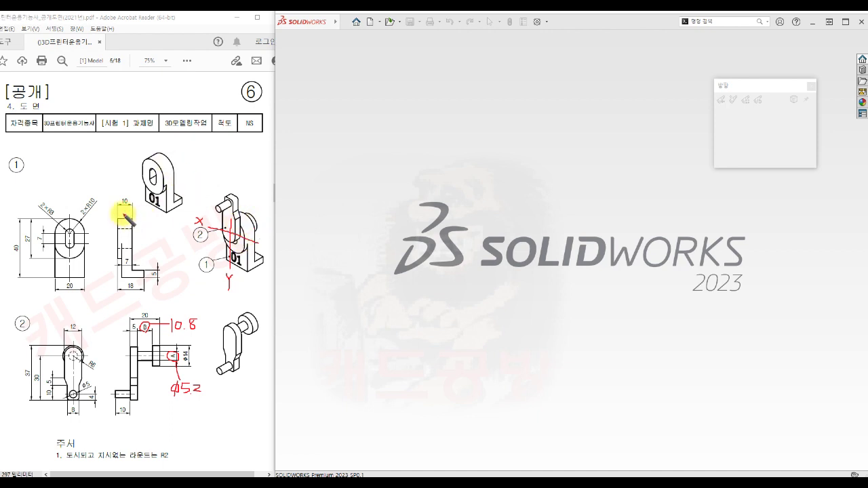
- Mark the mating areas with small triangles on part 1's 10 mm thick section and part 2's shaft
mouse_move(123, 221)
left_mouse_down()
mouse_move(125, 210)
mouse_move(128, 221)
left_mouse_up()
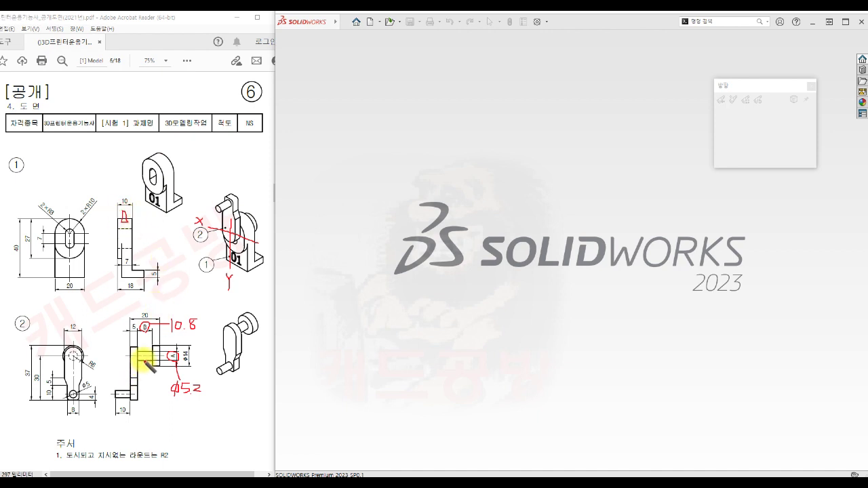
left_click_drag(145, 339, 142, 357)
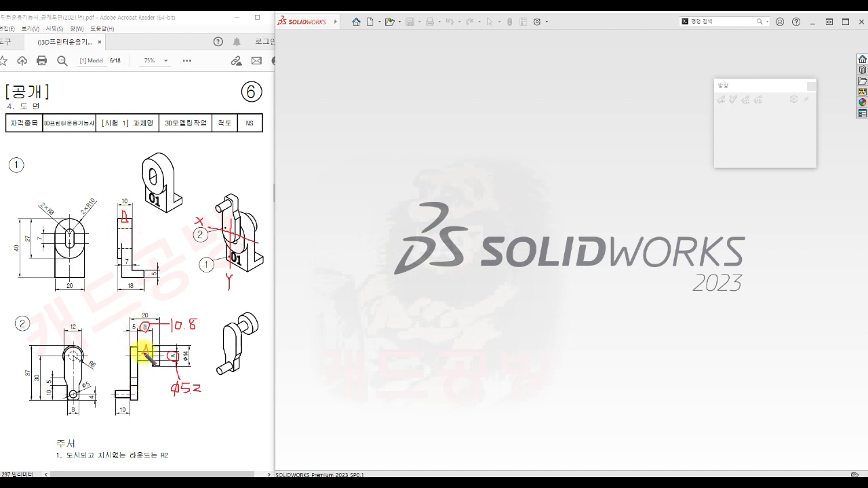
left_click_drag(226, 271, 231, 278)
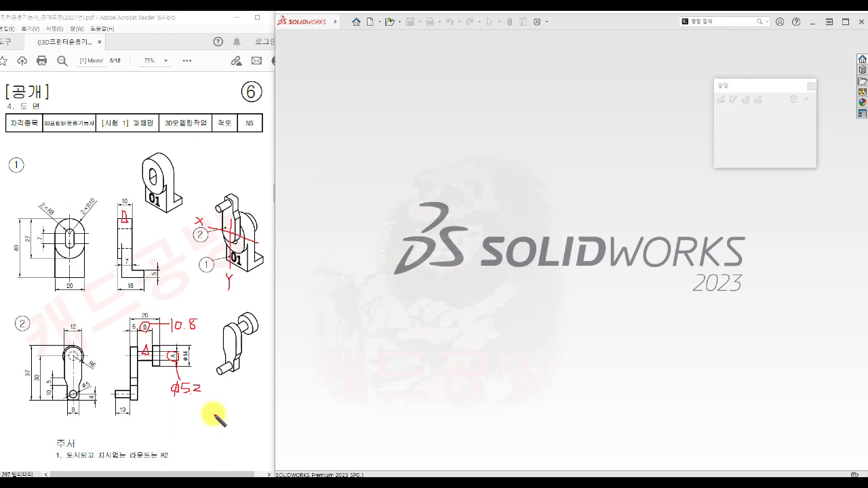
- Create a new part document in SOLIDWORKS from the part template in the 0Templates_2023 set
left_click(372, 24)
left_click(421, 148)
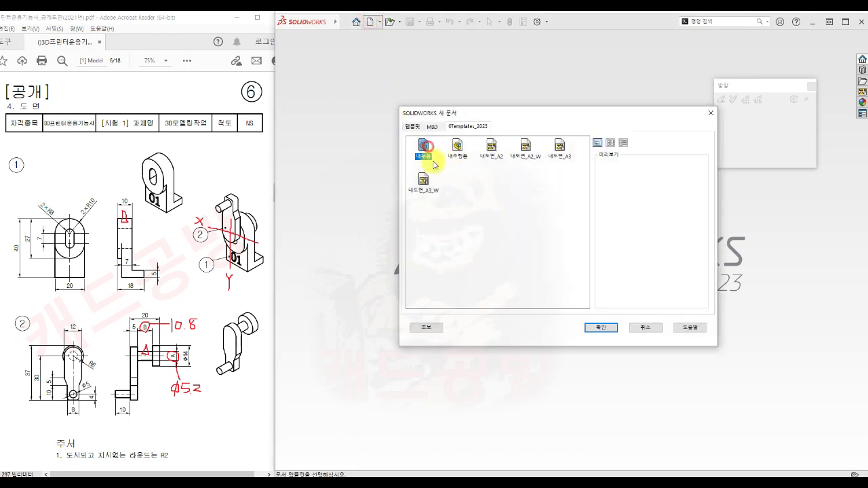
left_click(603, 328)
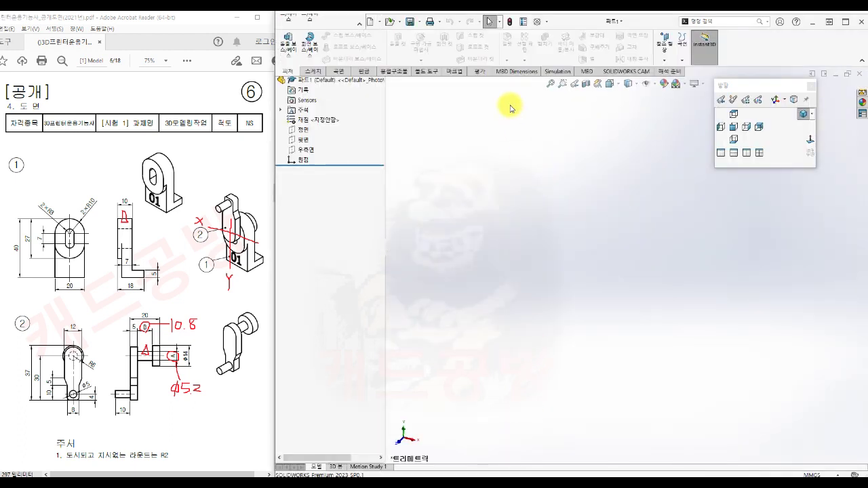
- Check the unit system in the document properties
left_click(547, 22)
left_click(547, 36)
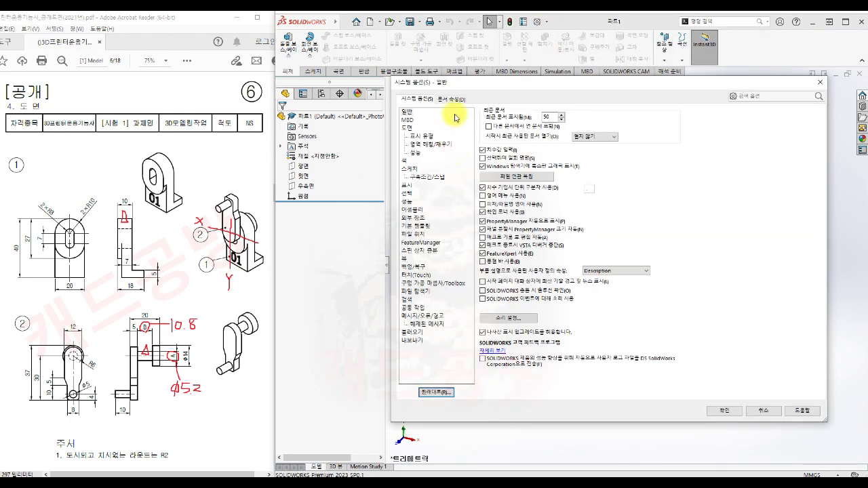
left_click(449, 99)
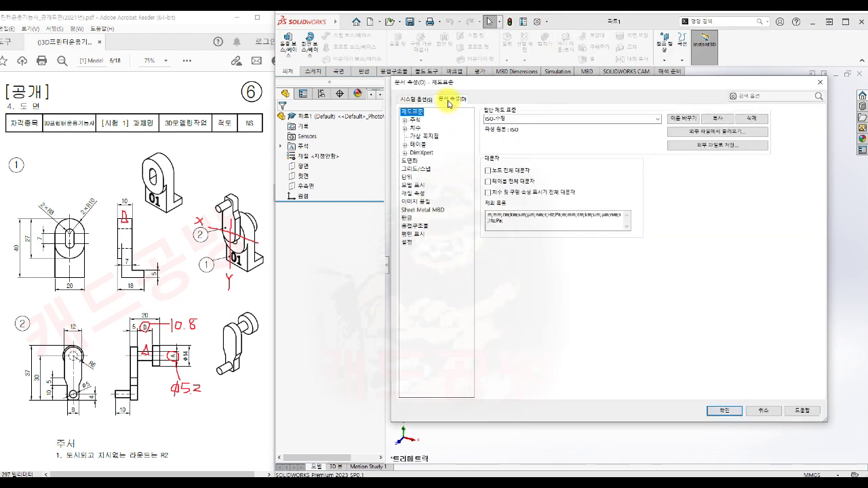
left_click(407, 177)
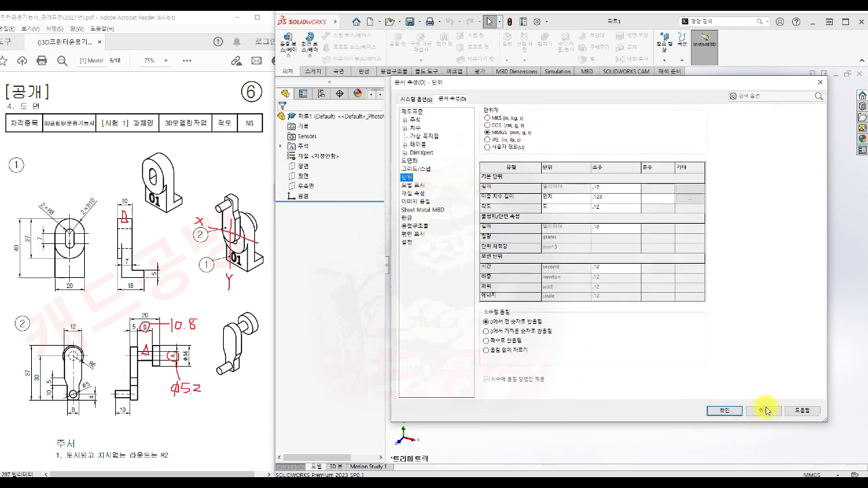
left_click(725, 412)
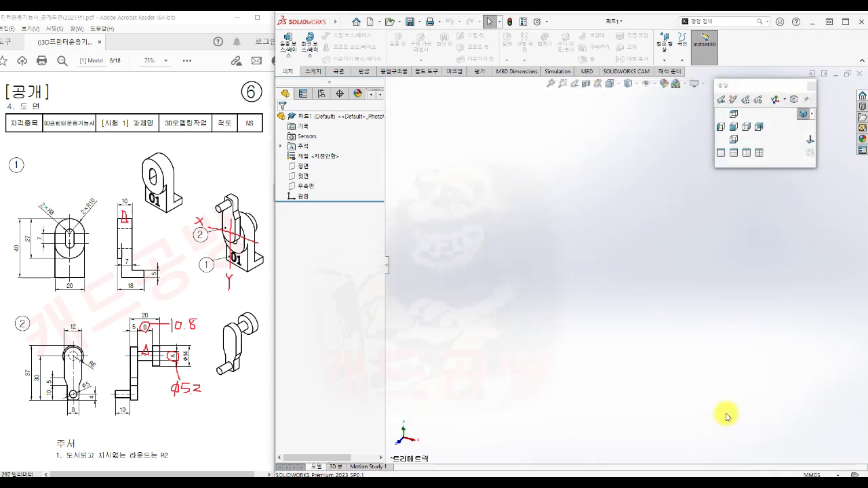
- Save the part as 파트1.SLDPRT in the 06 folder
left_click(419, 21)
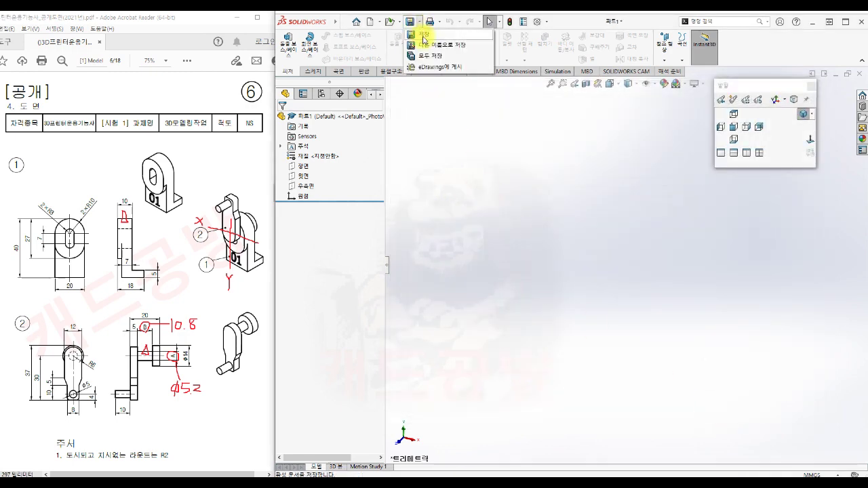
left_click(423, 36)
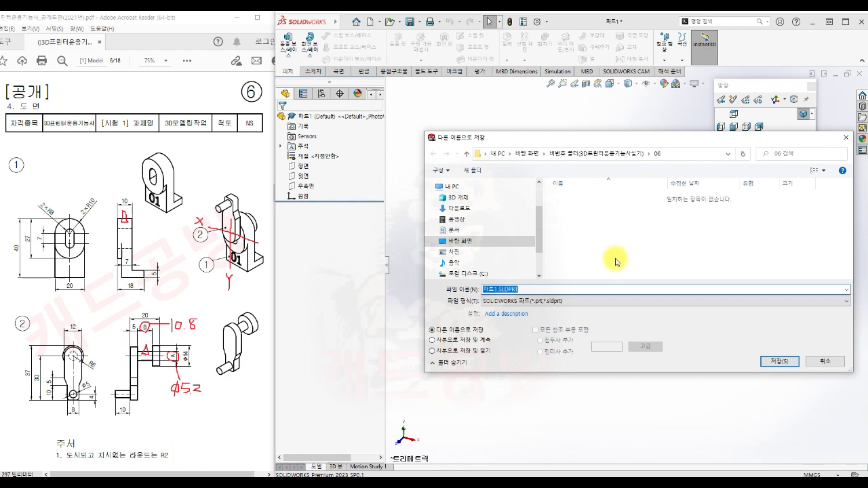
left_click(771, 362)
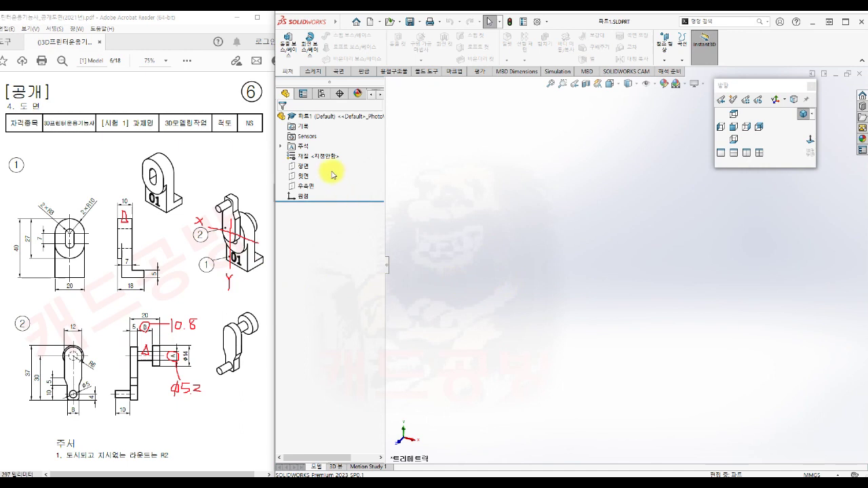
- Sketch a vertical straight slot on the front plane (정면) near the origin, about 44 mm between centres and 31 mm wide
left_click(305, 165)
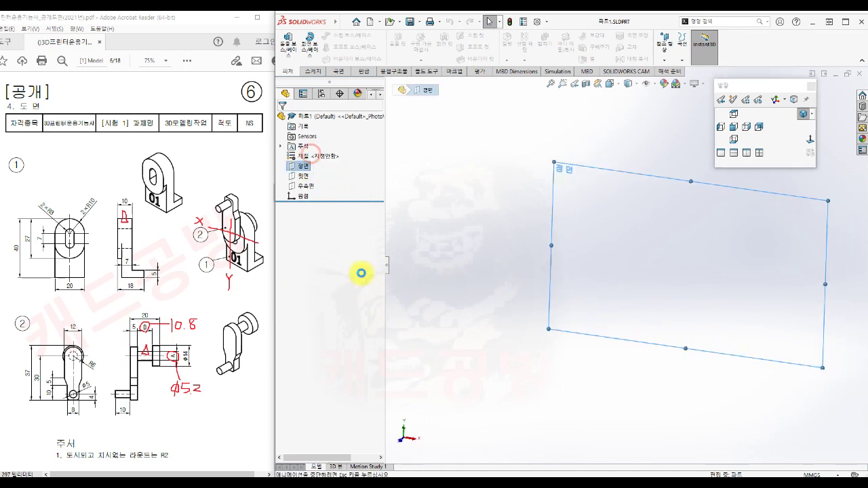
left_click(360, 273)
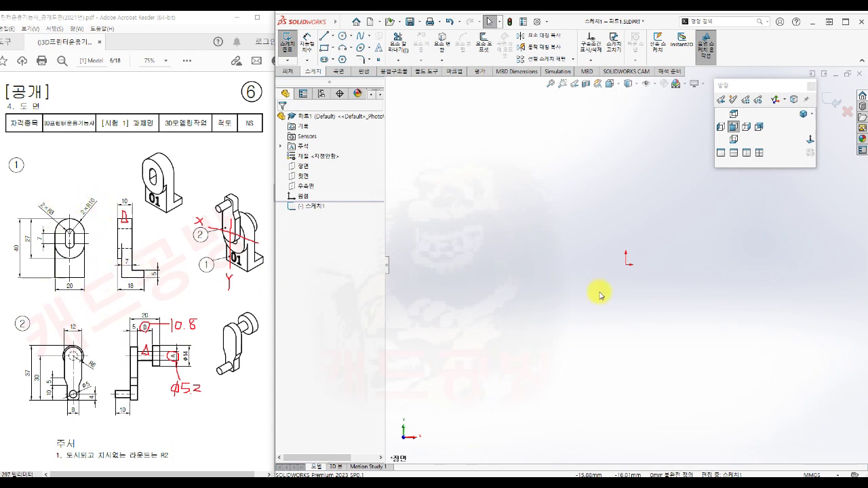
key("s")
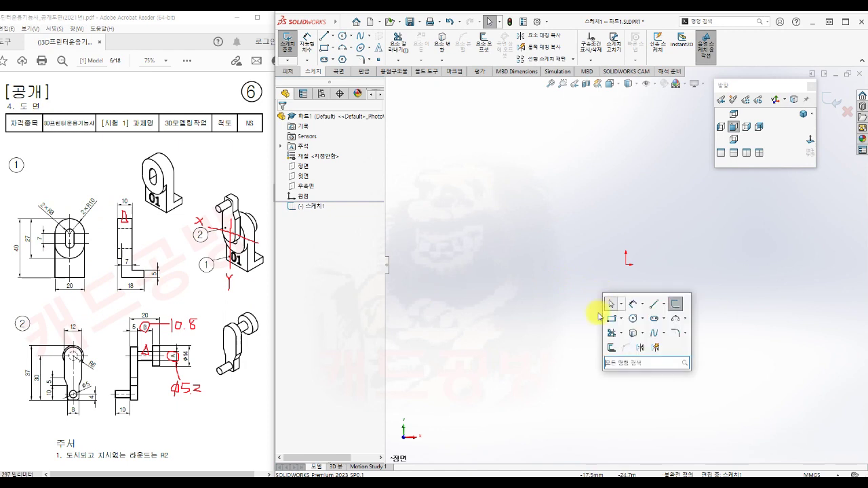
left_click(657, 320)
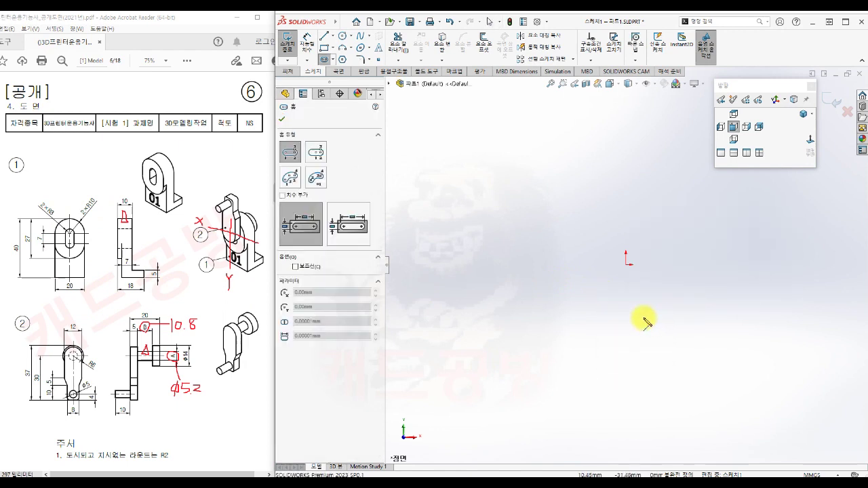
left_click(613, 221)
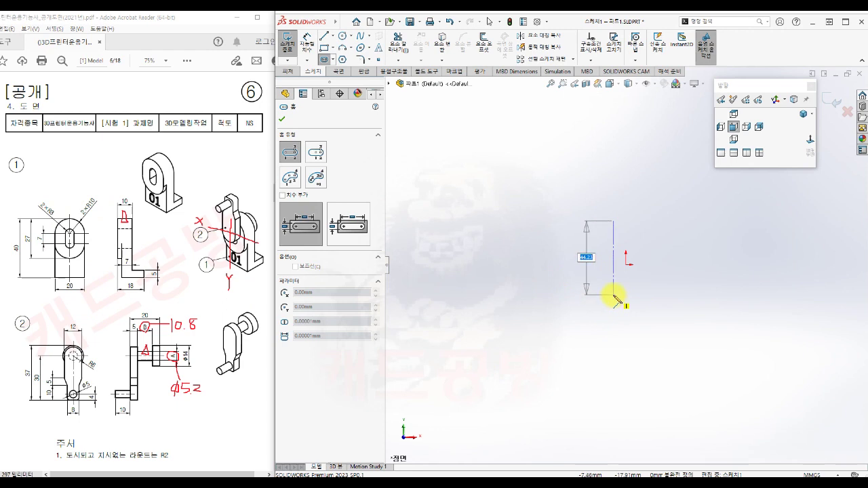
left_click(613, 295)
left_click(640, 294)
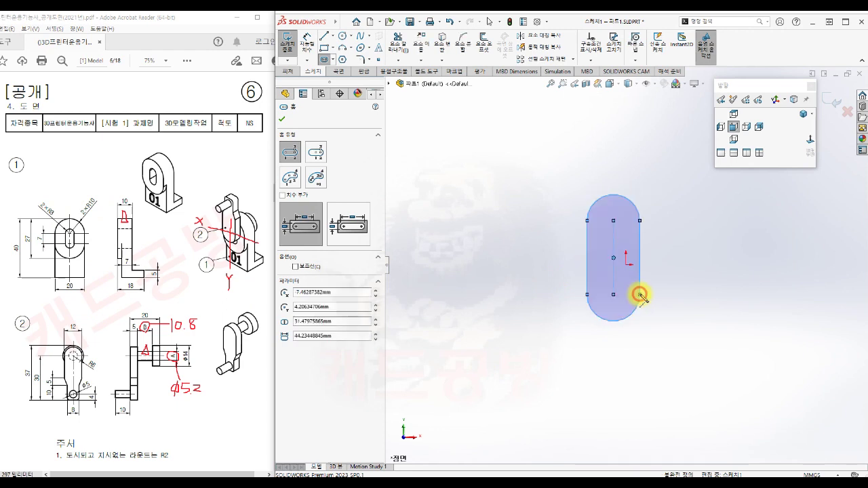
scroll(640, 295, "down", 3)
key("Escape")
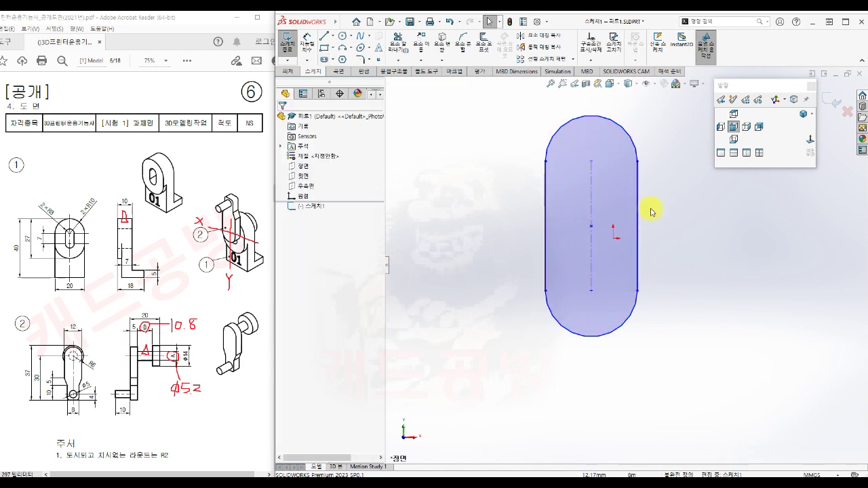
- Make the slot's centre point coincident with the sketch origin
left_click(591, 229)
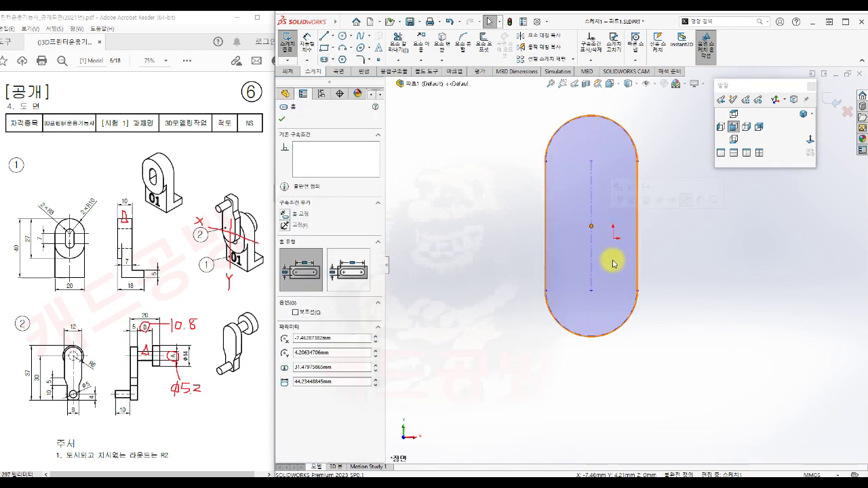
left_click(613, 239, "ctrl")
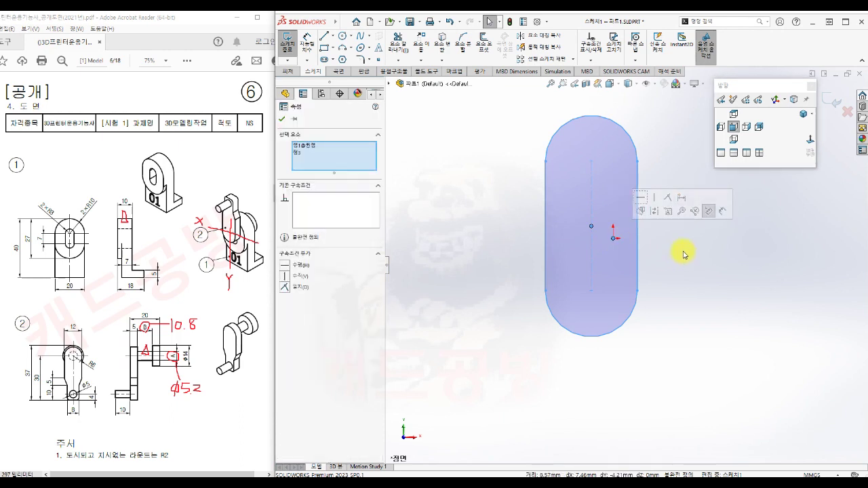
left_click(668, 196)
left_click(698, 294)
scroll(651, 231, "down", 3)
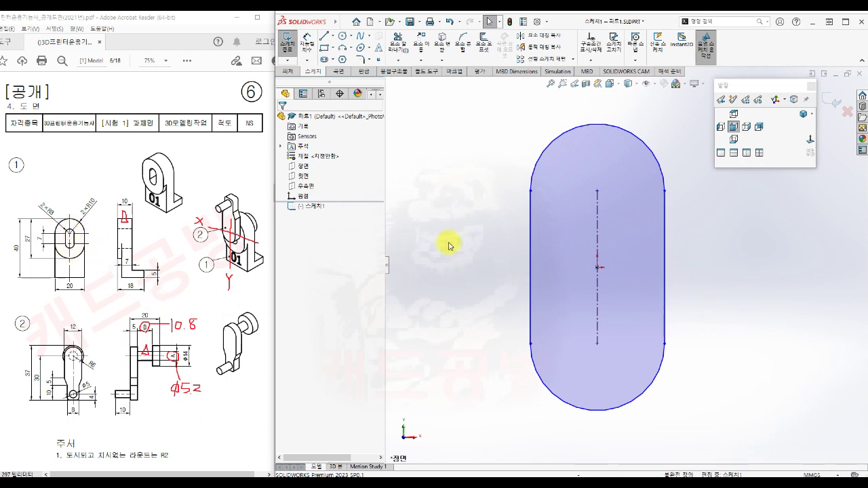
- Offset the slot outline 7 mm inward to form a smaller concentric slot
key("s")
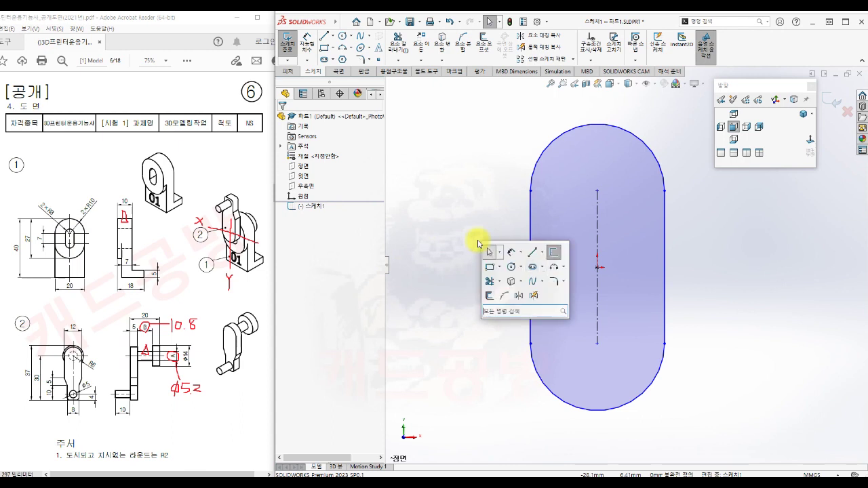
left_click(489, 298)
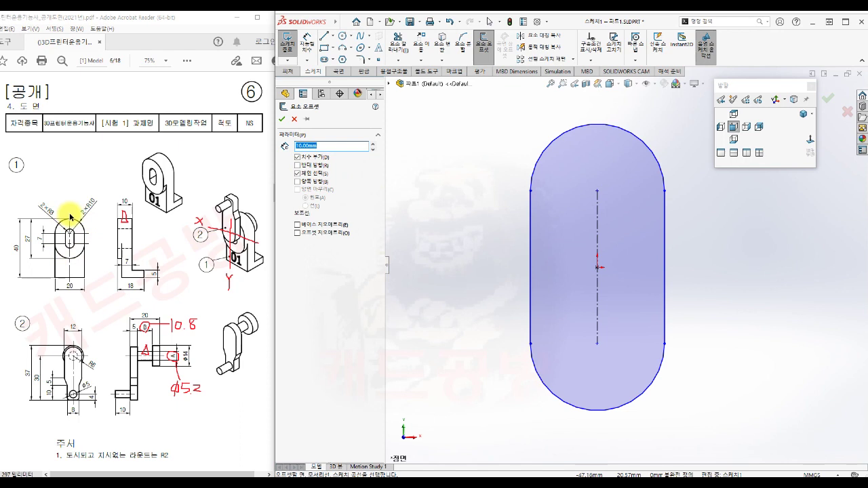
type("7")
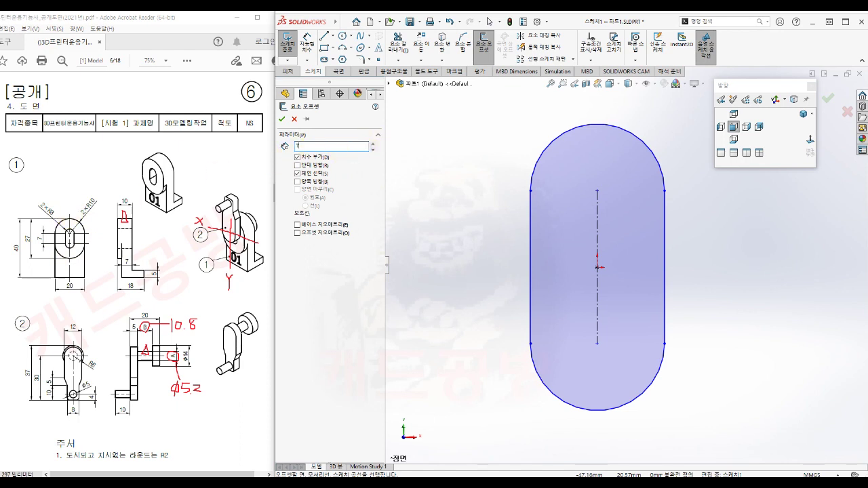
left_click(532, 226)
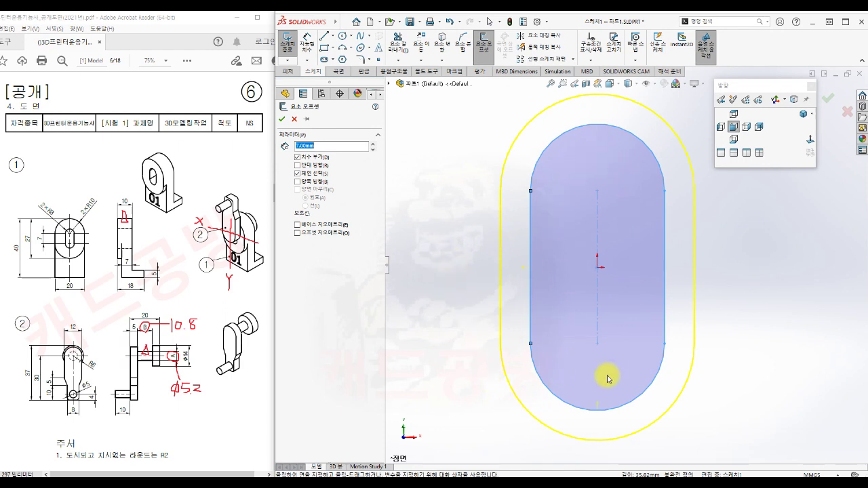
left_click(298, 165)
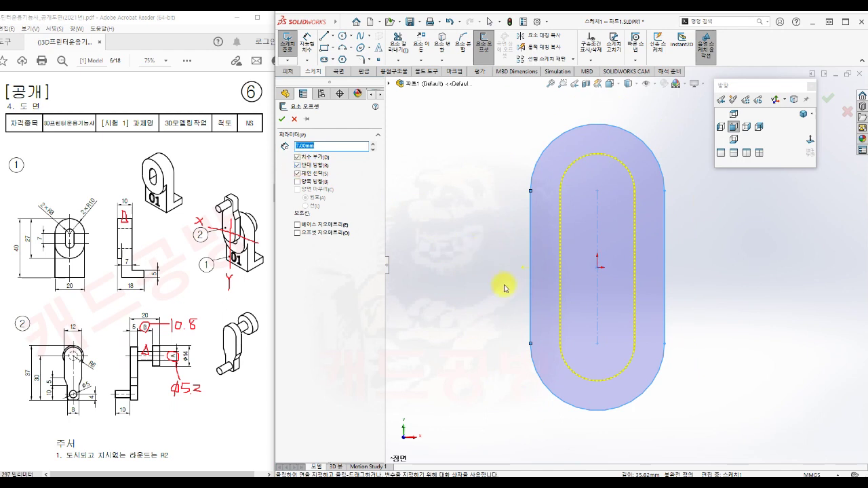
left_click(282, 120)
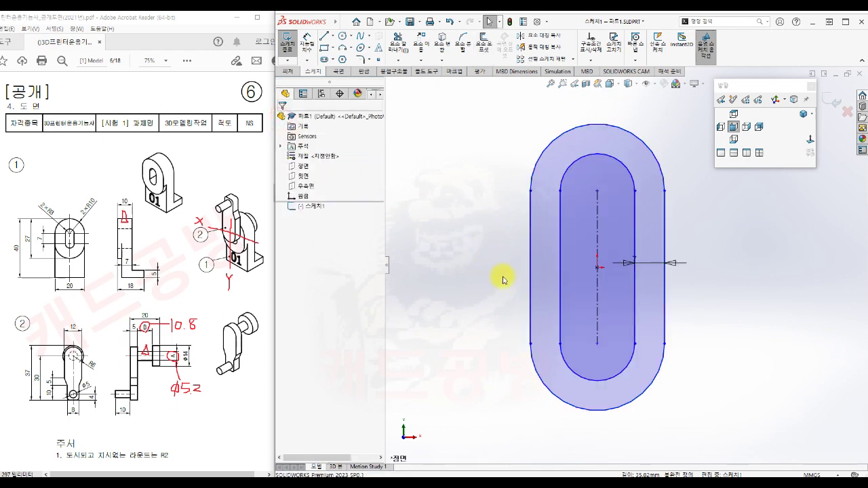
key("z")
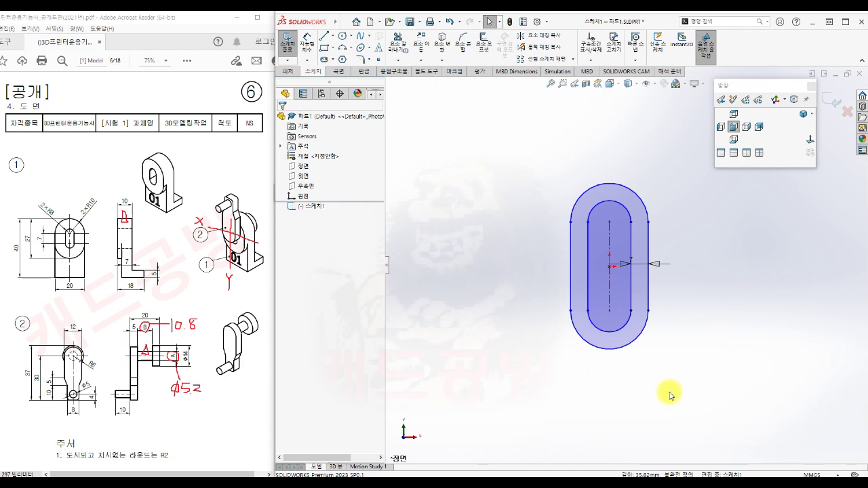
- Set the vertical distance between the slot's two arc centres to 7 mm
key("s")
left_click(702, 404)
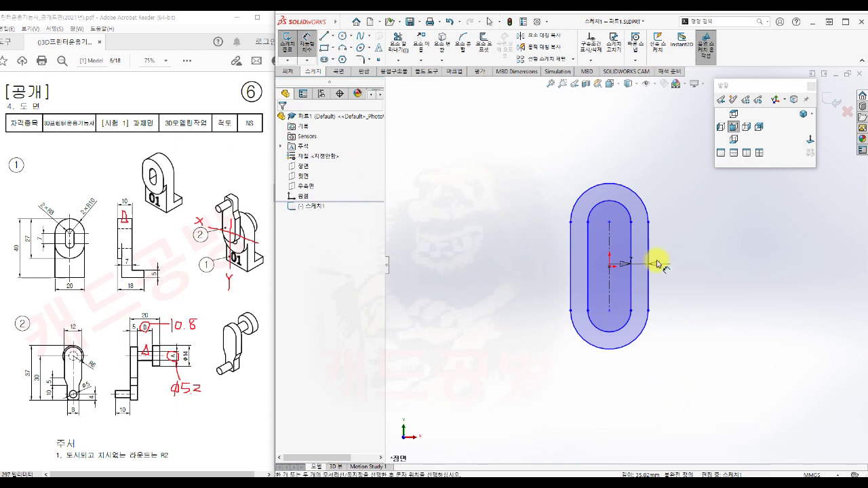
left_click(610, 223)
left_click(609, 311)
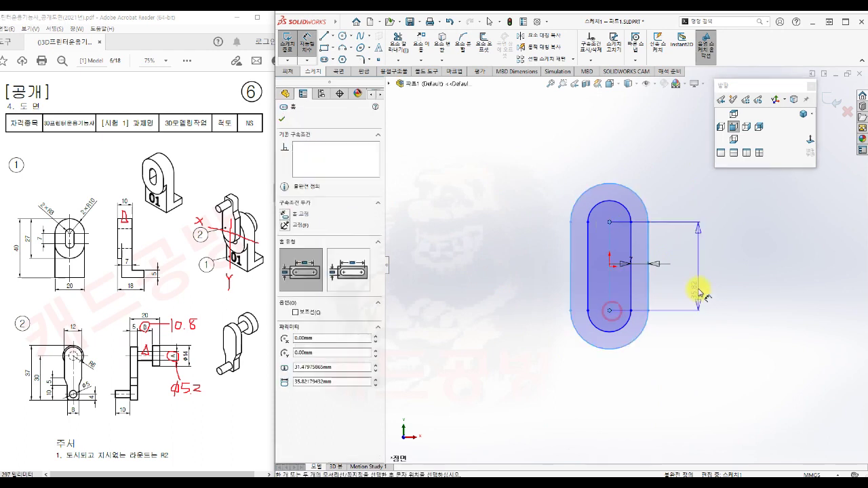
left_click(695, 283)
type("7")
key("Return")
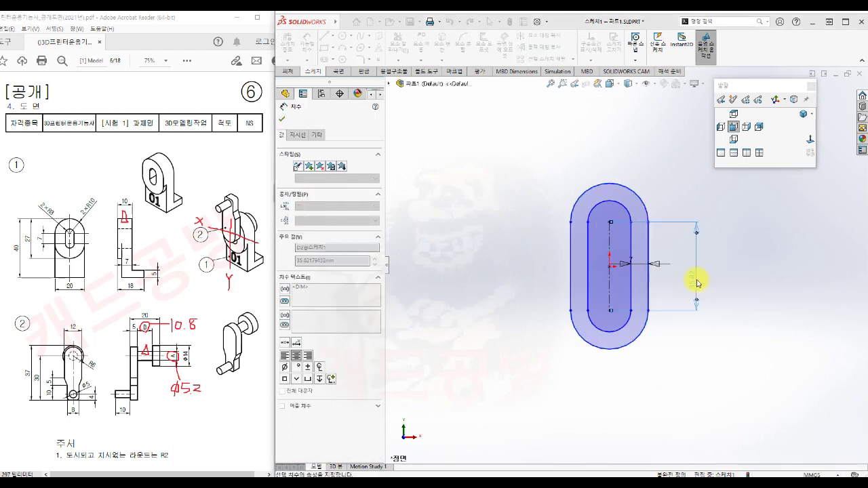
- Set the inner slot's arc radius to 3 mm and move the radius and centre-distance dimensions closer to the profile
scroll(623, 270, "down", 3)
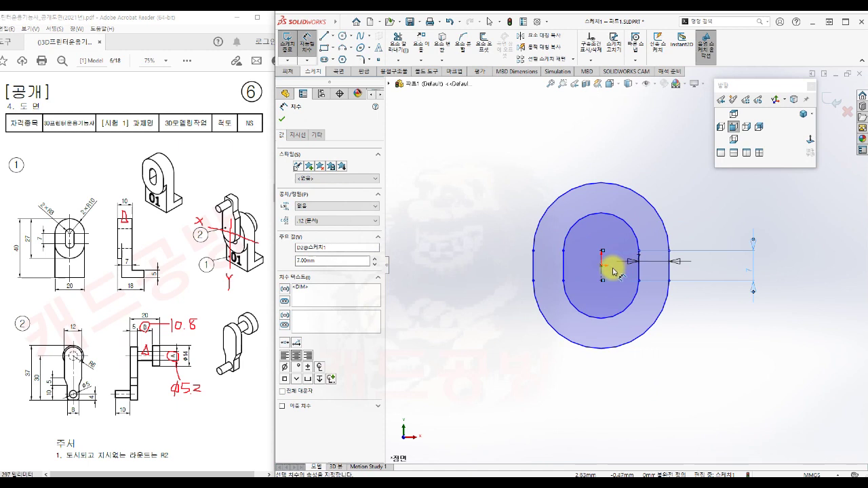
left_click(618, 218)
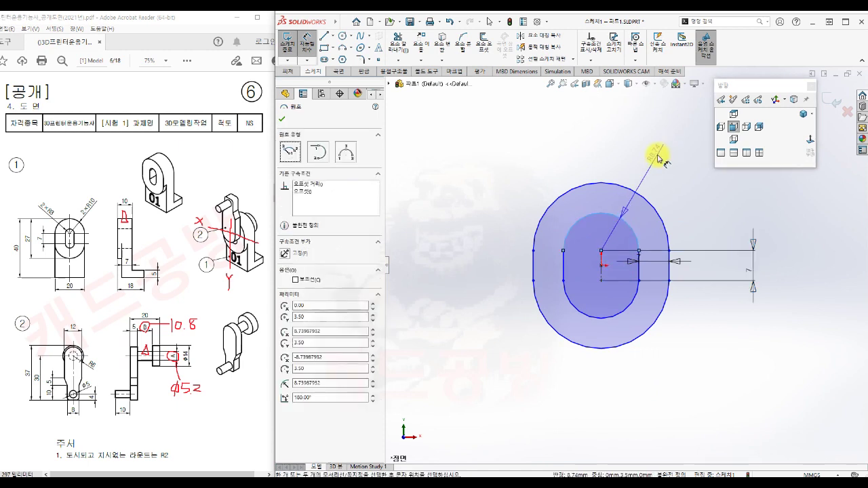
left_click(659, 152)
type("3")
key("Return")
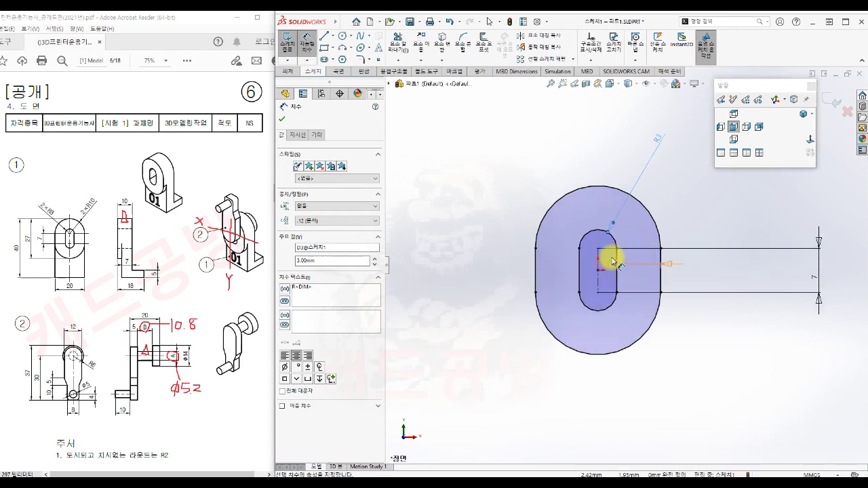
key("Escape")
left_click_drag(814, 280, 698, 270)
left_click_drag(656, 139, 641, 175)
left_click(686, 220)
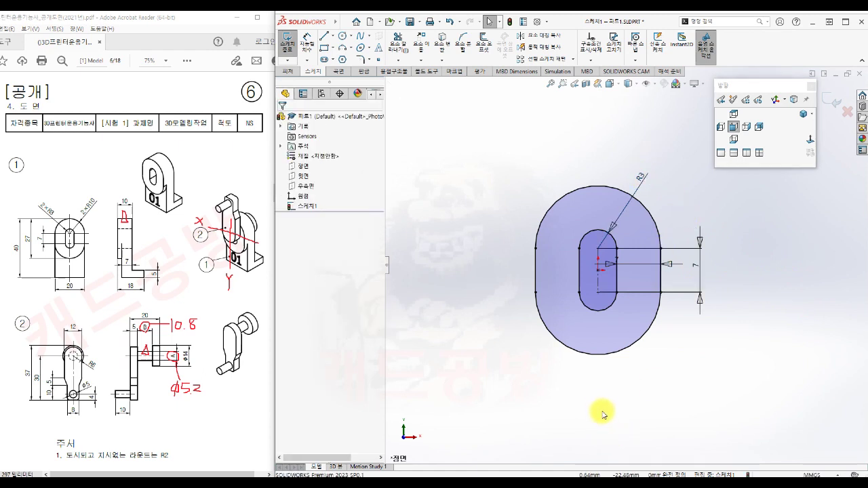
- Sketch an open U-shaped line chain below the slot, about 23 mm wide and 24 mm high, with vertical sides and a horizontal base
middle_click_drag(606, 405, 606, 355, "ctrl")
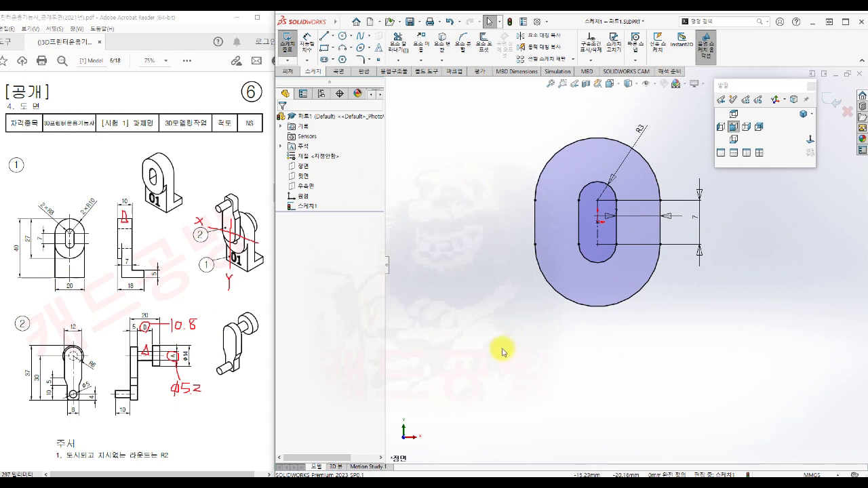
key("s")
left_click(558, 367)
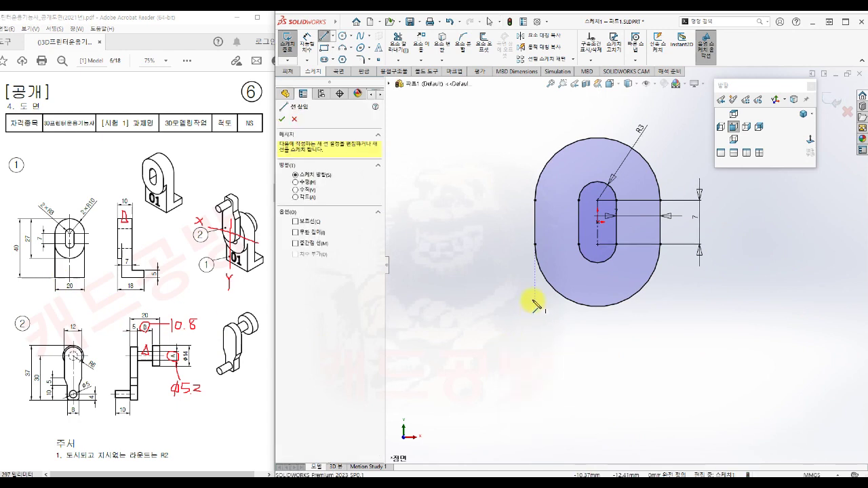
left_click(528, 273)
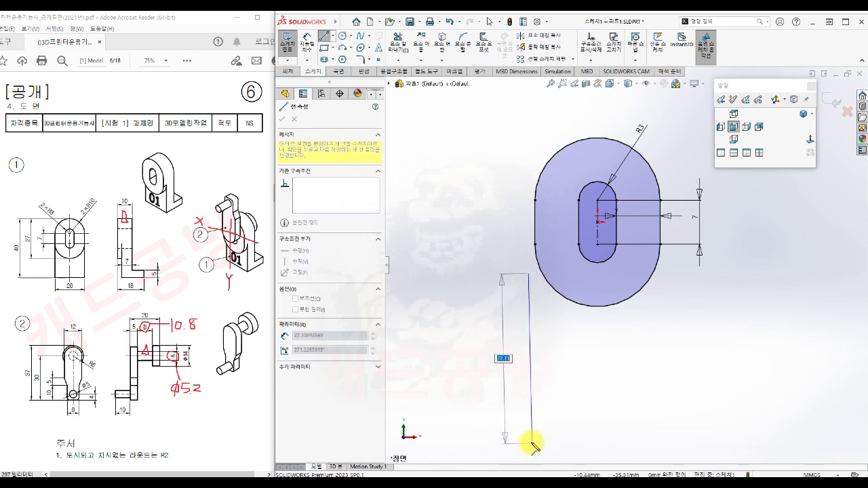
left_click(528, 424)
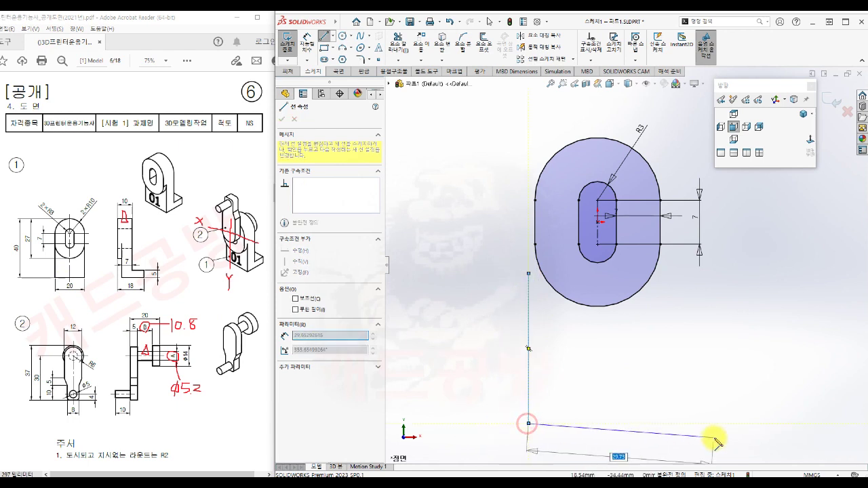
left_click(673, 424)
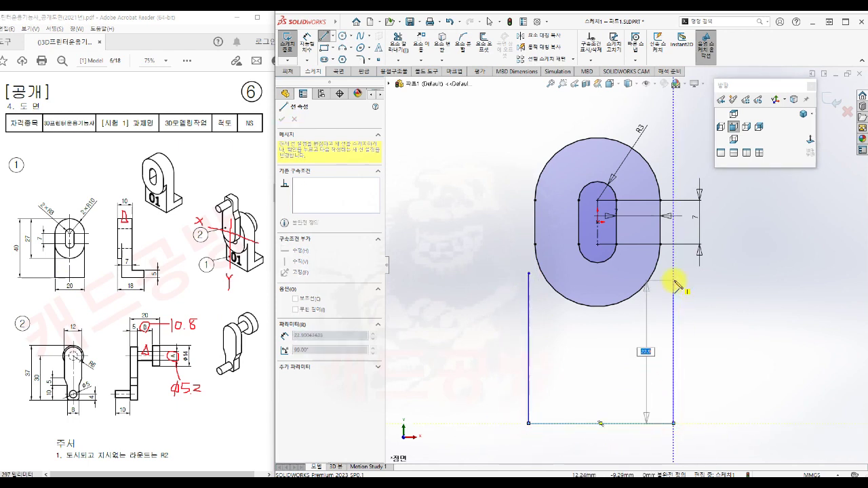
left_click(674, 274)
key("Escape")
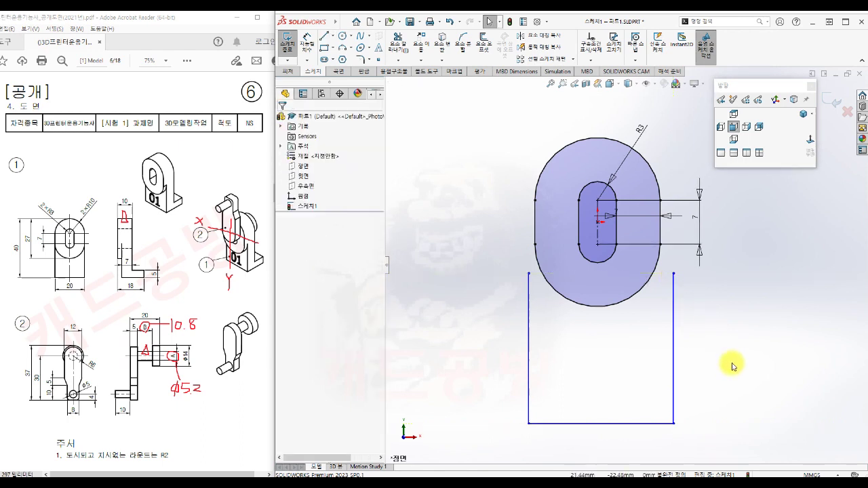
- Align the midpoint of the base line vertically with the sketch origin
left_click(600, 424)
left_click(598, 226, "ctrl")
left_click(651, 181)
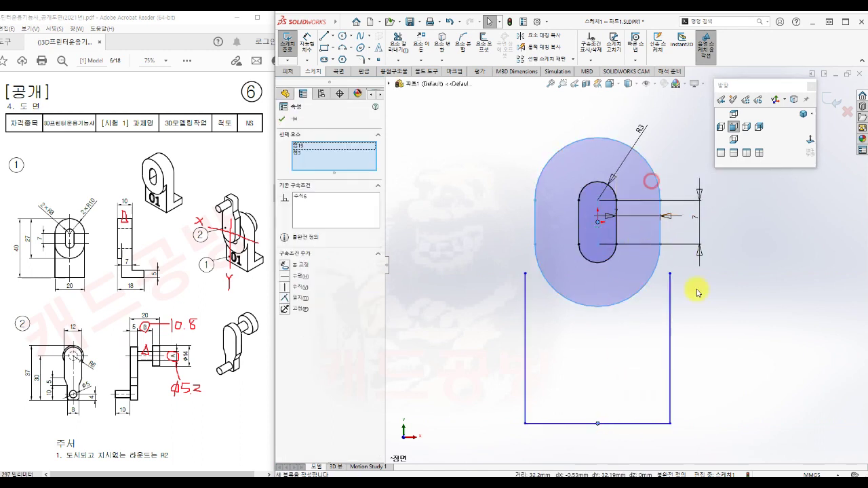
left_click(742, 343)
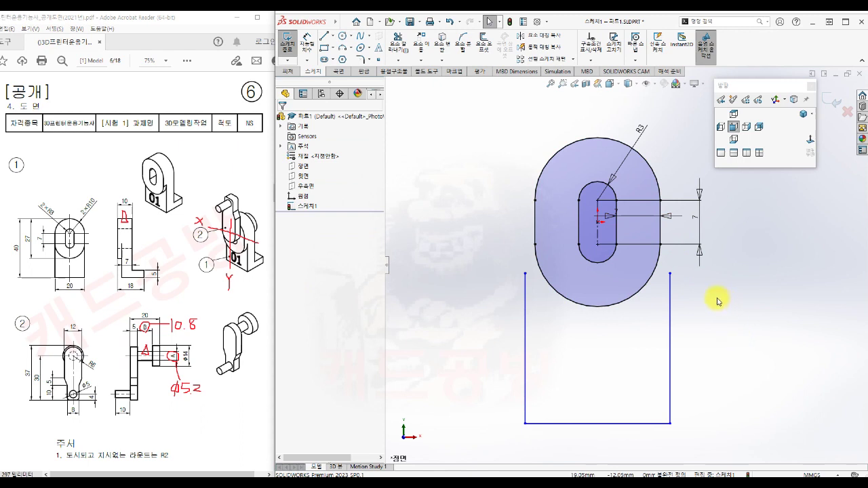
- Make the upper ends of both side lines coincident with the lower ends of the outer slot's straight edges
left_click(670, 274)
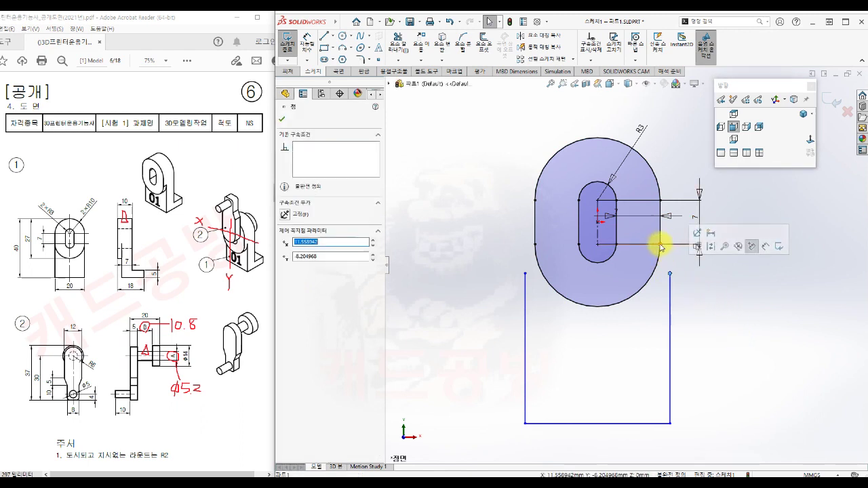
left_click(660, 246, "ctrl")
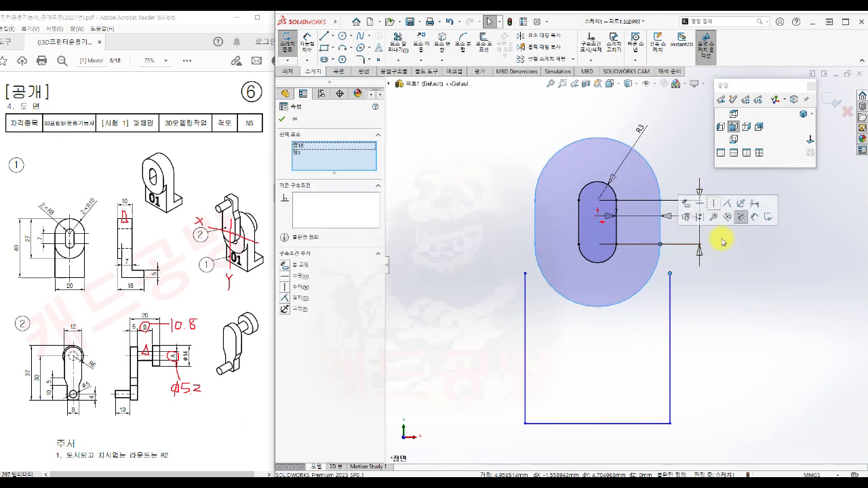
left_click(727, 204)
left_click(709, 330)
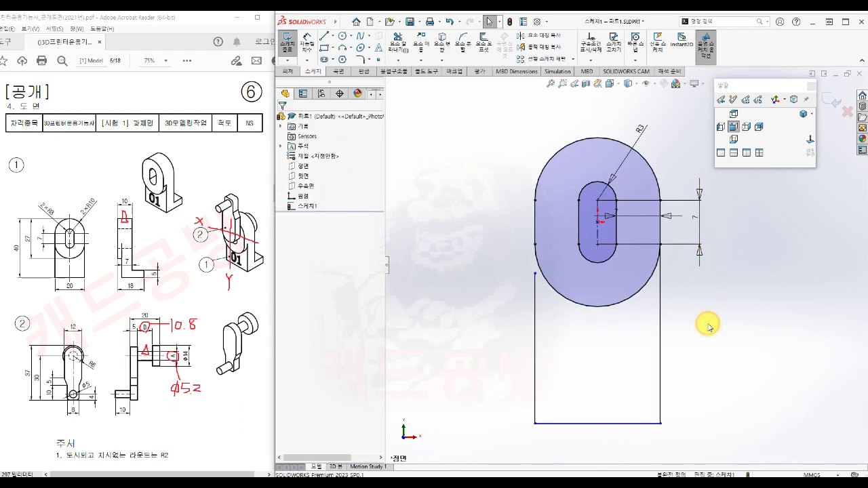
left_click(536, 274)
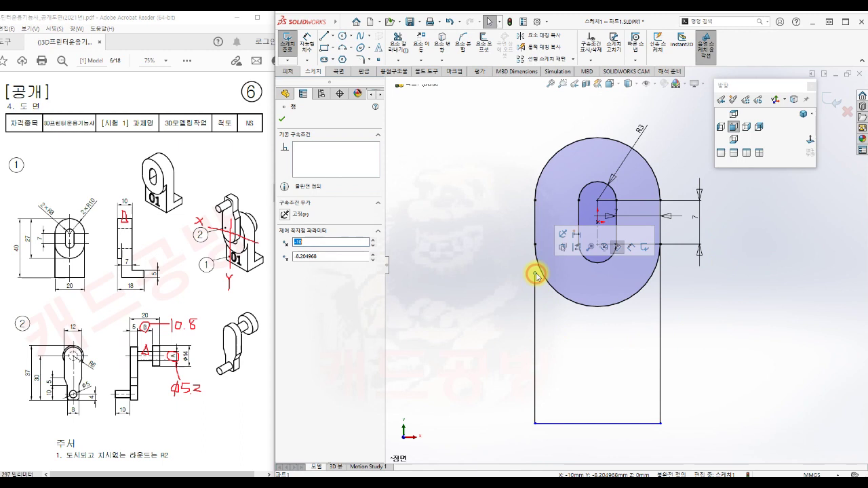
left_click(537, 247, "ctrl")
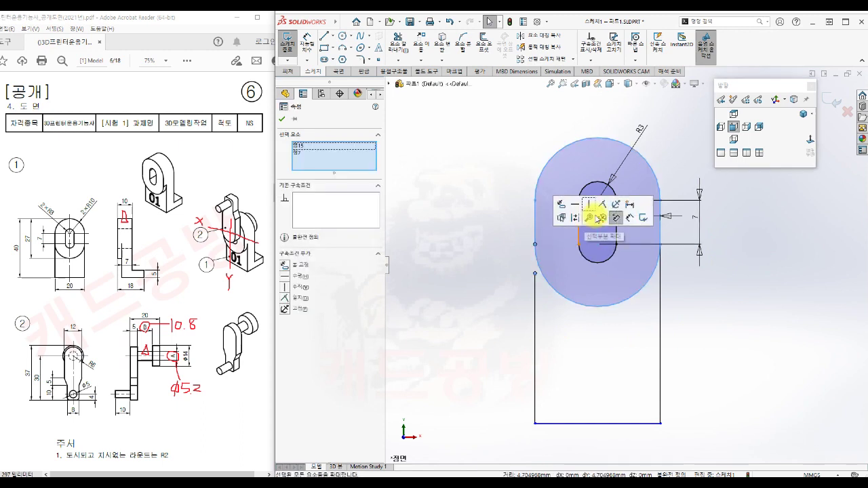
left_click(712, 311)
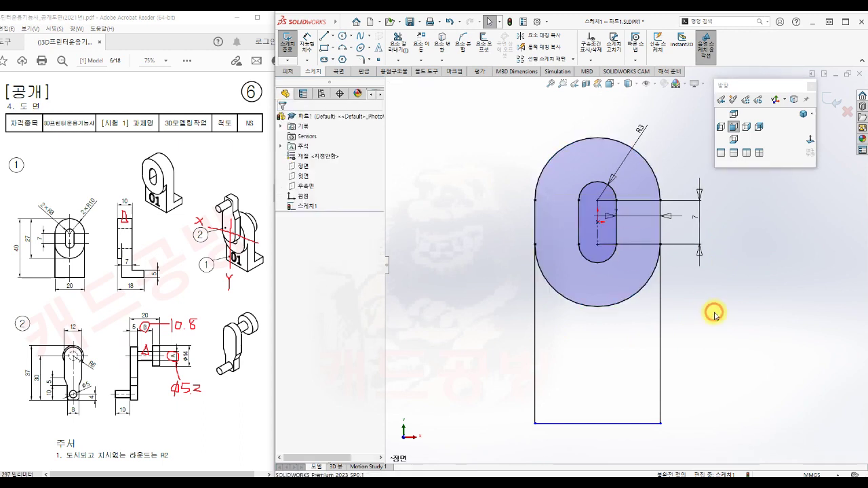
- Make both side lines collinear with the outer slot's straight edges
left_click(660, 228)
left_click(660, 288, "ctrl")
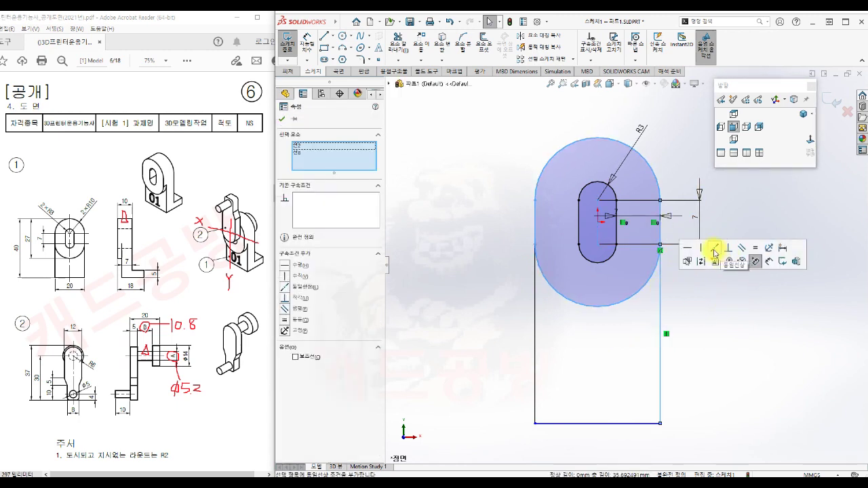
left_click(713, 316)
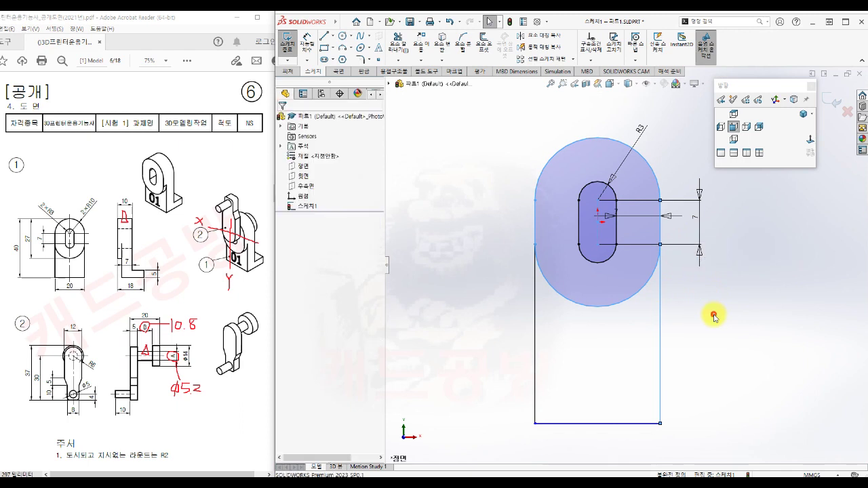
left_click(536, 331)
left_click(534, 220, "ctrl")
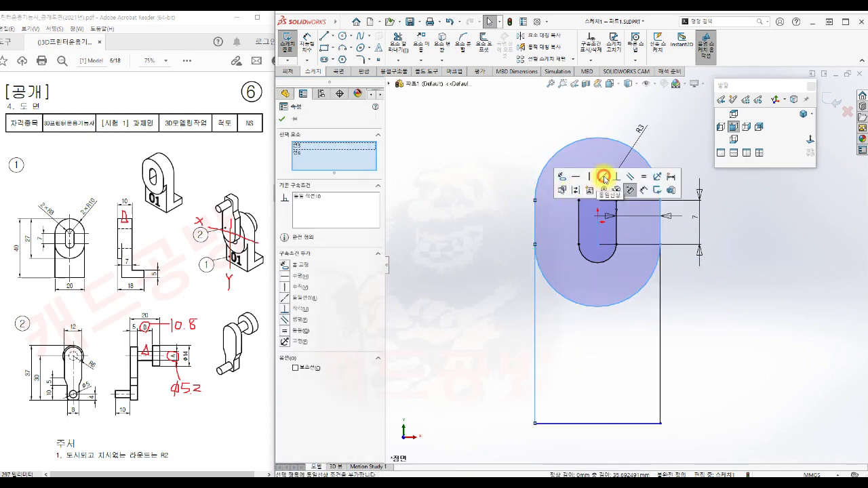
left_click(605, 177)
left_click(467, 248)
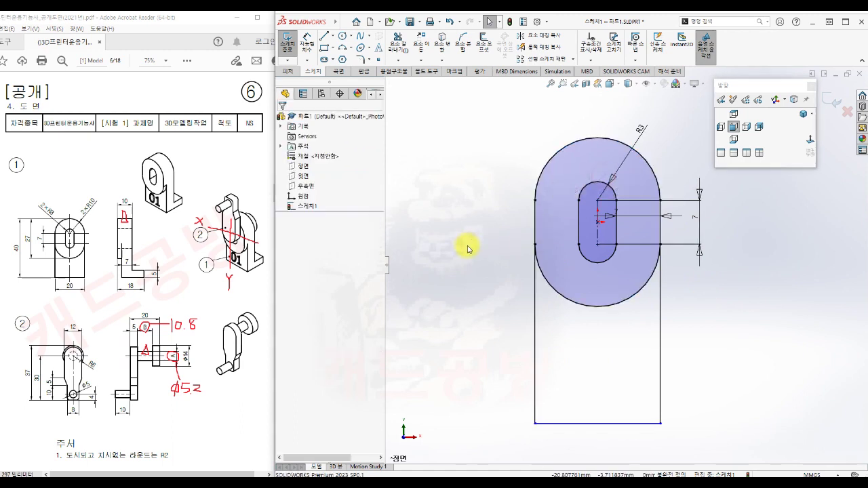
- Sketch a horizontal line about 26 mm long across both side lines, a short distance above the base line
key("s")
left_click(522, 256)
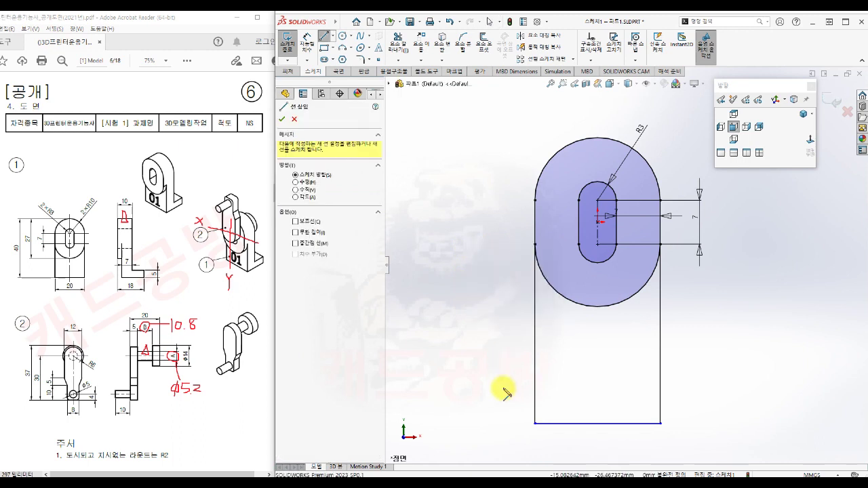
left_click(516, 381)
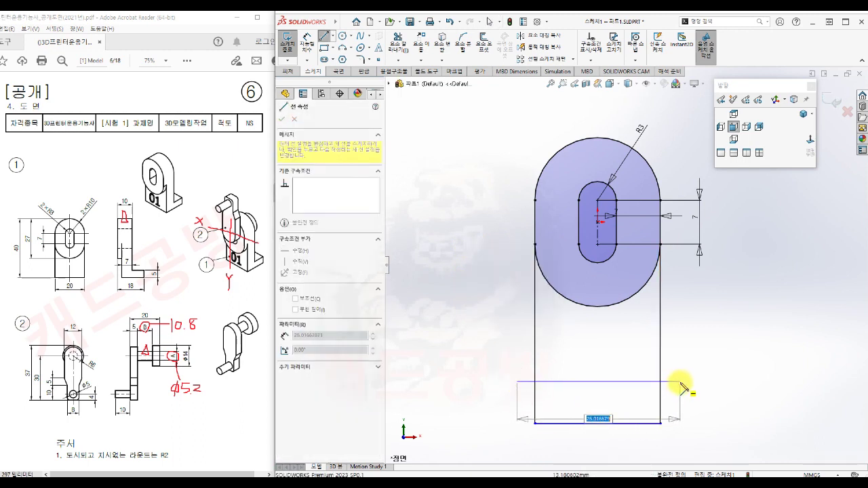
left_click(681, 382)
key("Escape")
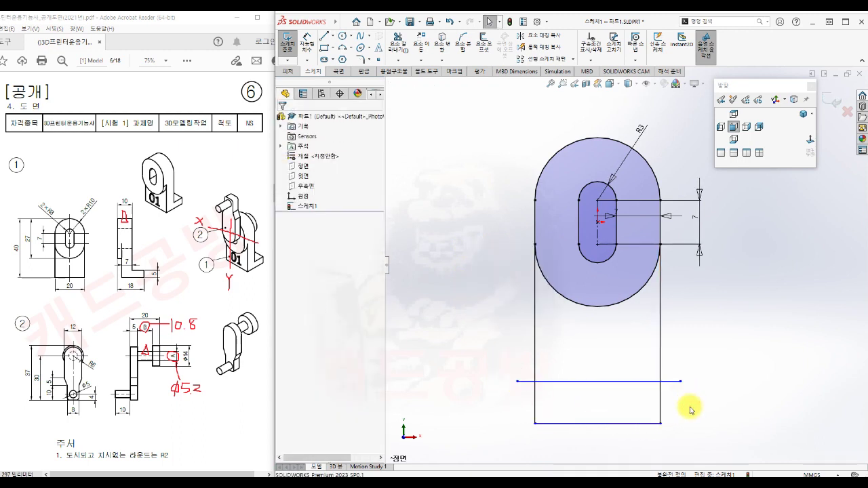
- Trim off both ends of the horizontal line that stick out beyond the side lines
key("s")
left_click(703, 440)
left_click(672, 382)
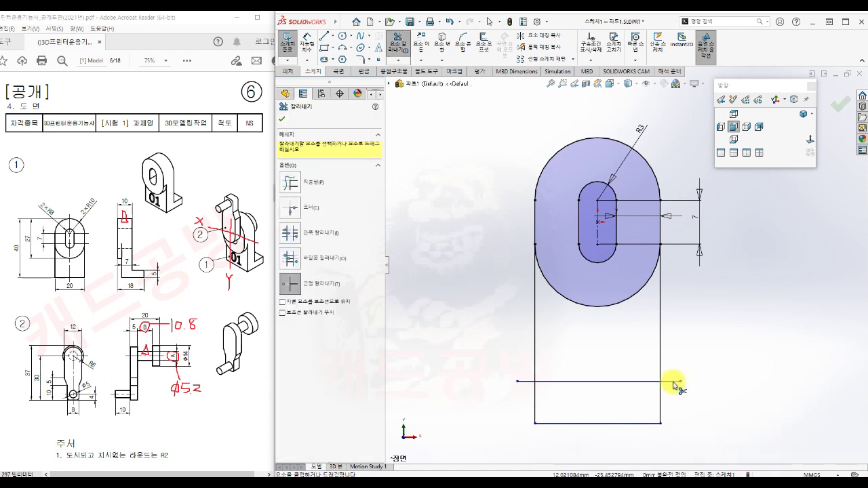
left_click(527, 382)
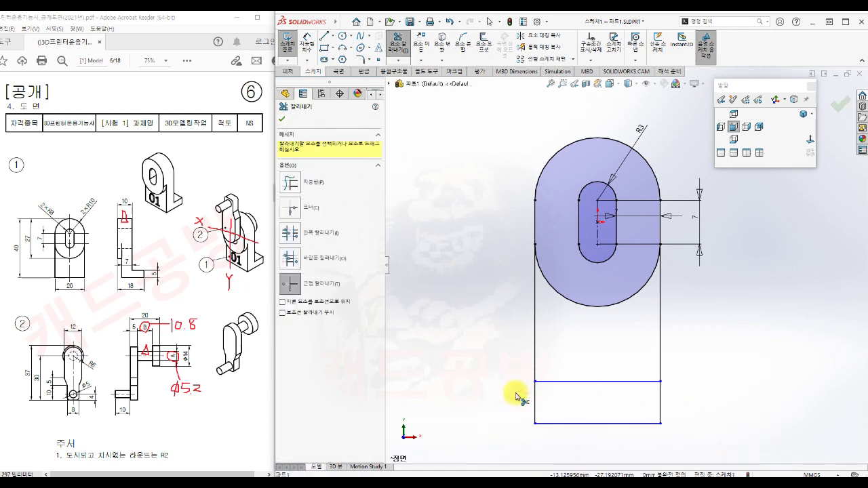
key("Escape")
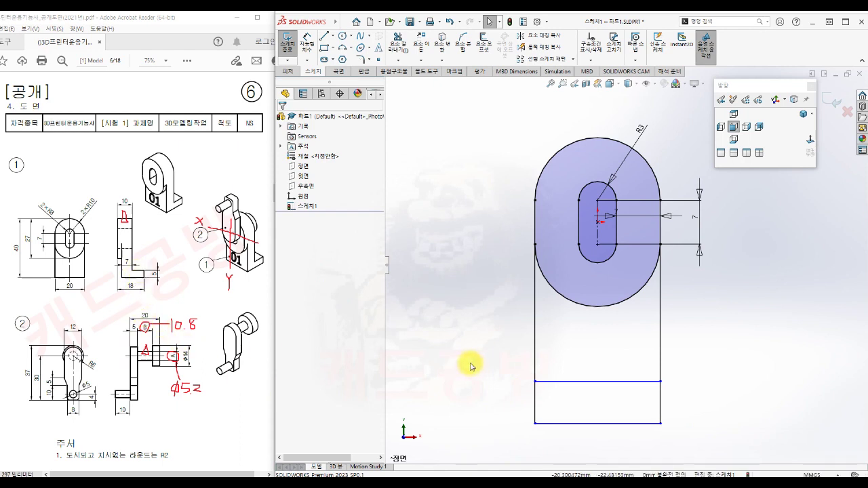
- Set the distance between the horizontal line and the base line to 5 mm
key("s")
left_click(506, 376)
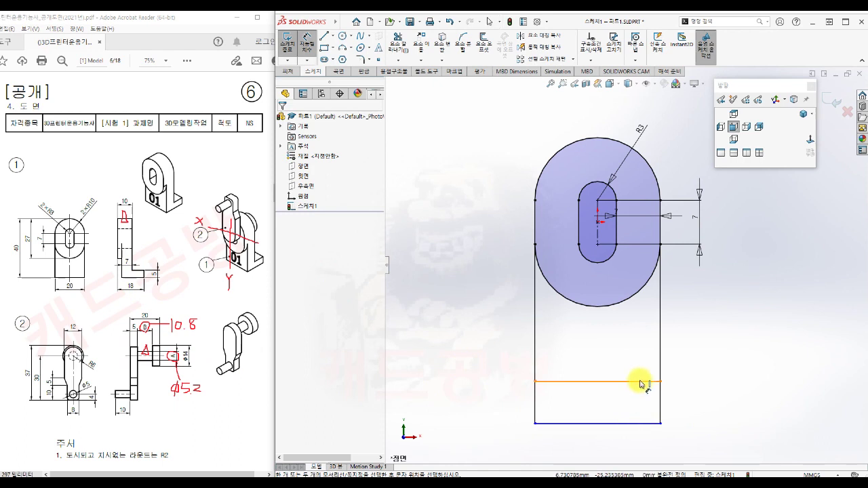
left_click(639, 381)
left_click(646, 424)
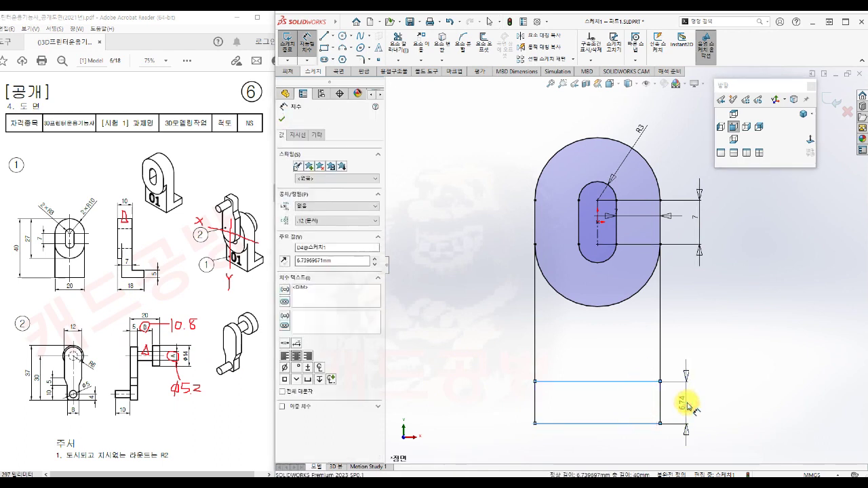
left_click(688, 401)
type("5")
key("Return")
key("Escape")
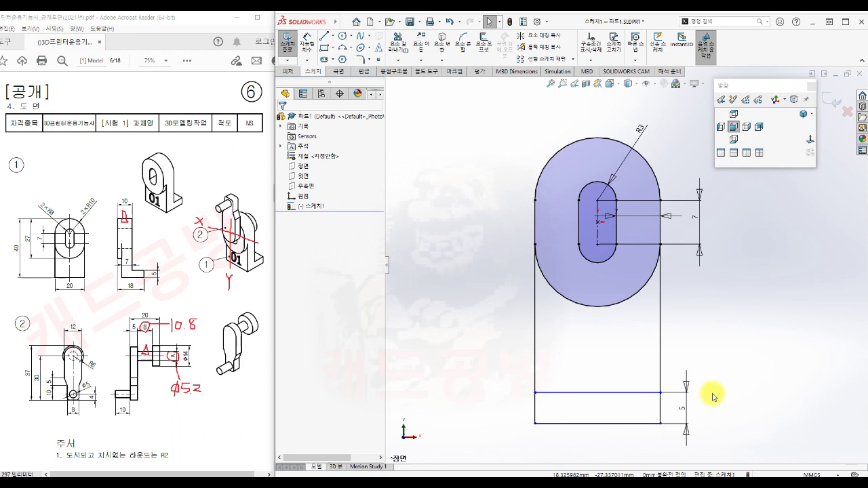
- Set the profile's overall height, from the base line to the top of the outer slot arc, to 40 mm and exit the sketch
key("s")
left_click(748, 406)
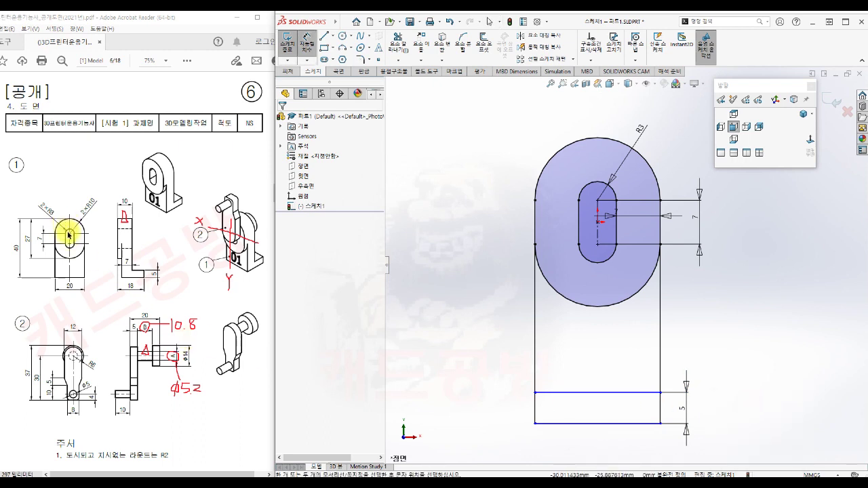
left_click(566, 424)
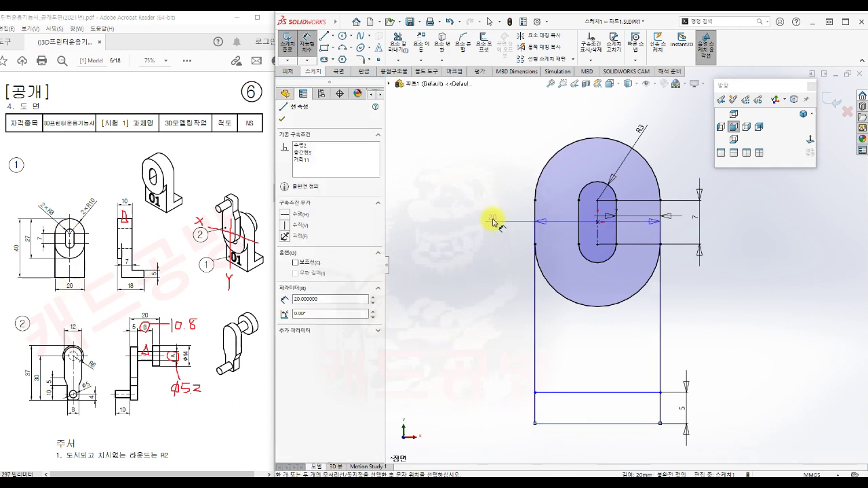
left_click(597, 139)
left_click(464, 227)
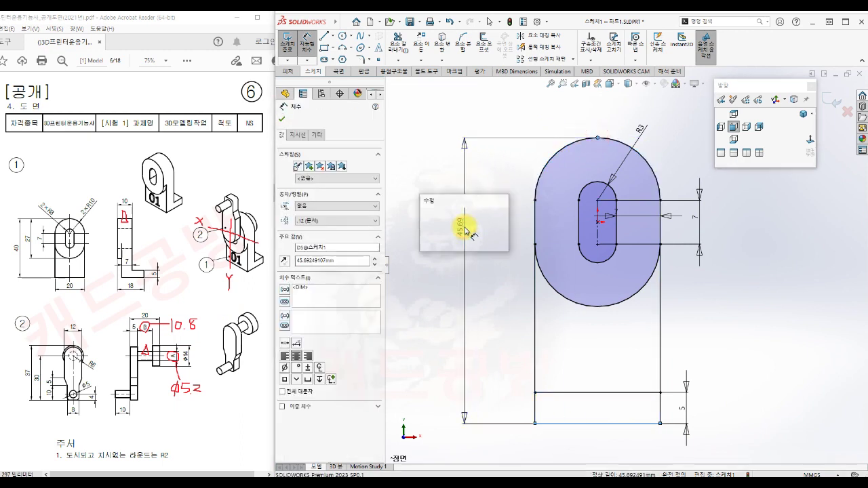
type("40")
key("Return")
key("Escape")
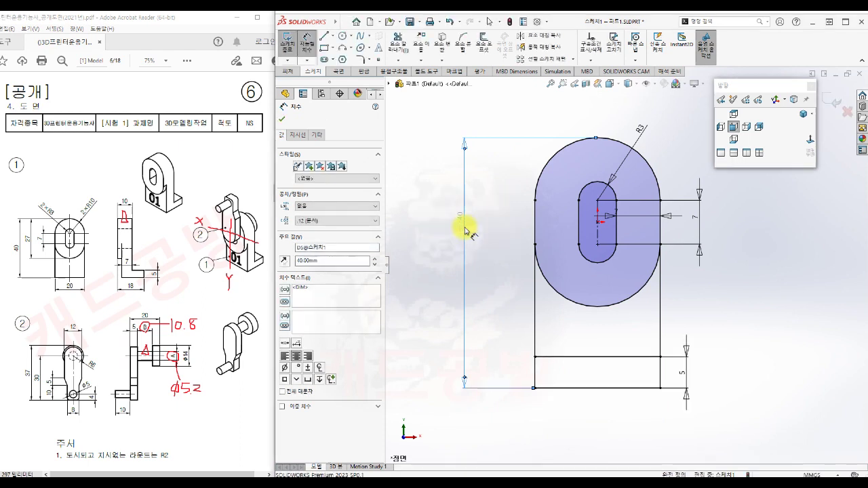
scroll(506, 268, "up", 2)
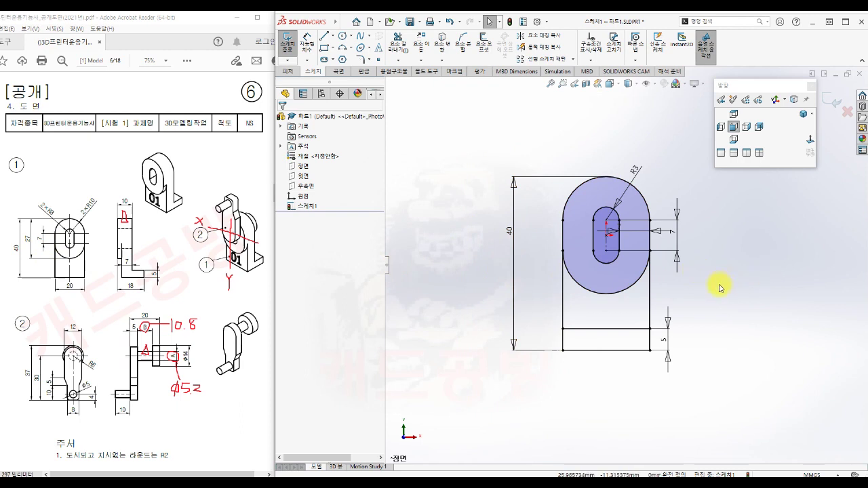
key("s")
left_click(794, 294)
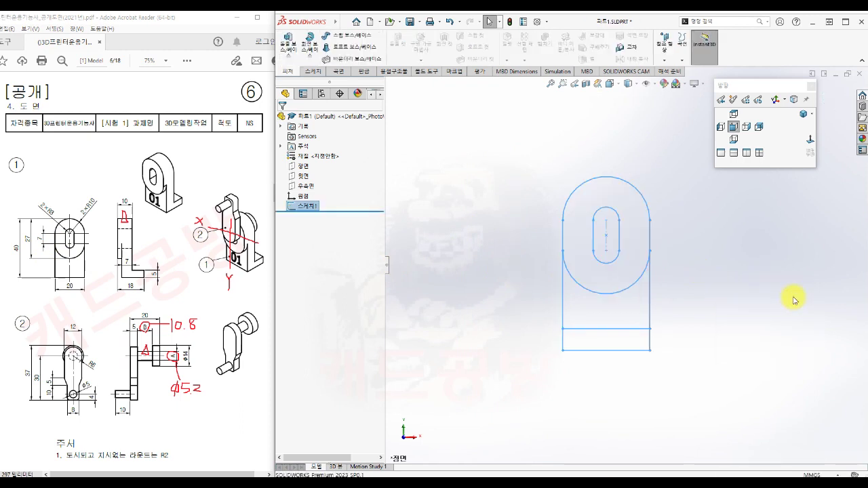
- Extrude the ring region between the outer and inner slots 10 mm
key("s")
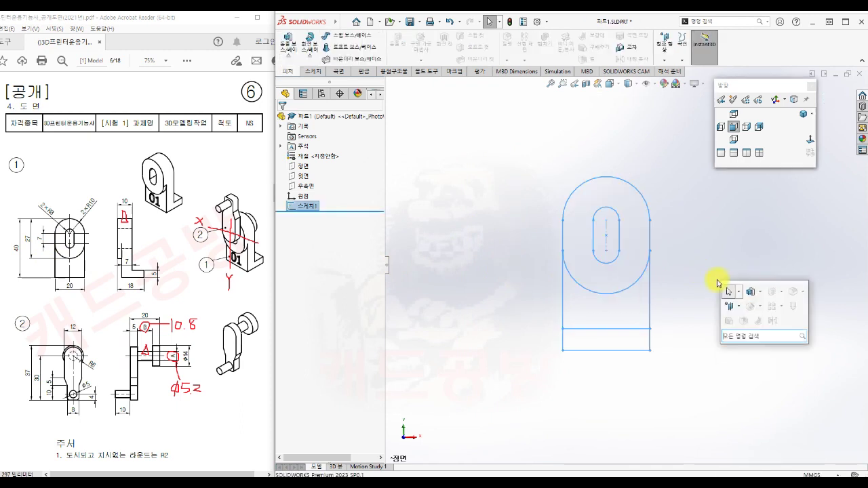
left_click(749, 294)
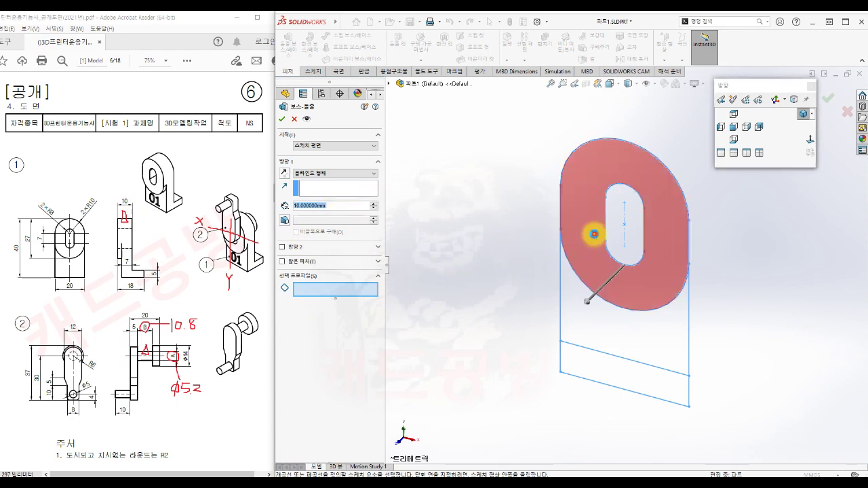
left_click(590, 238)
left_click(282, 120)
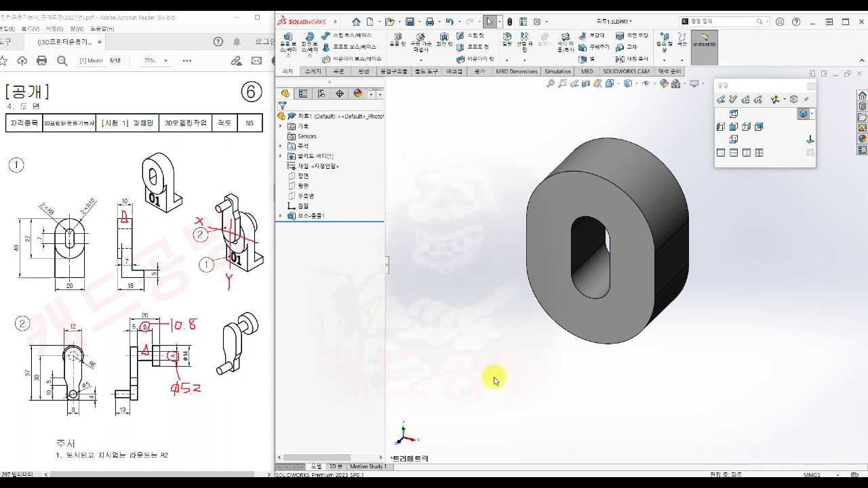
- Reuse the first extrusion's sketch to extrude both regions below the outer slot 7 mm, merged with the body
key("s")
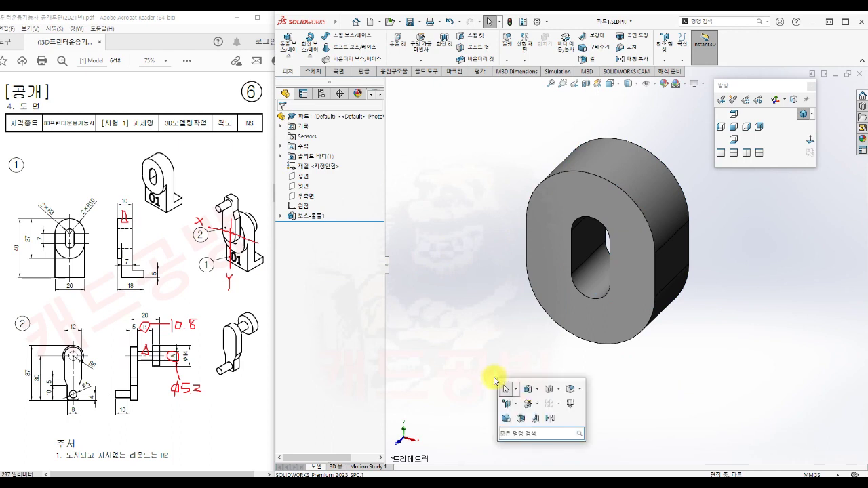
left_click(525, 390)
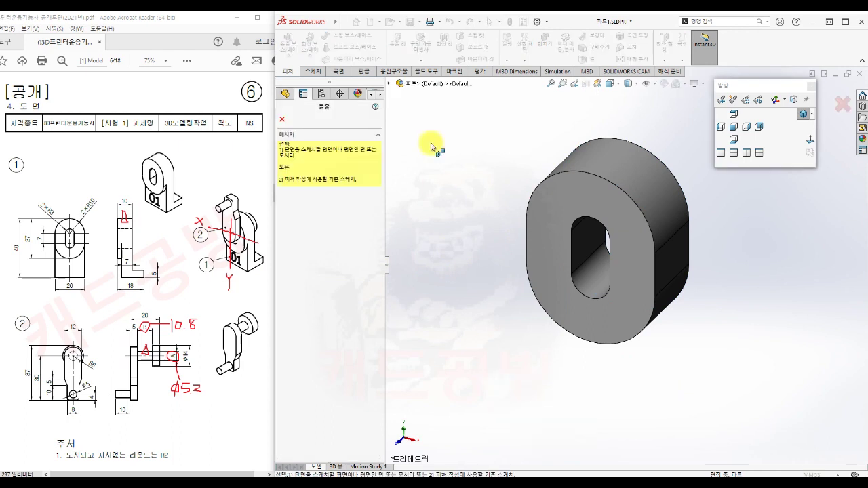
left_click(390, 83)
left_click(399, 184)
left_click(435, 193)
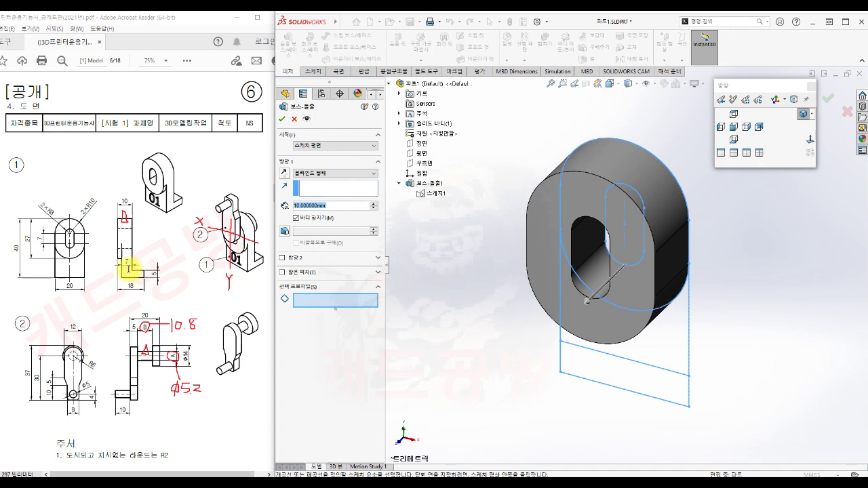
left_click(330, 205)
type("7")
key("Return")
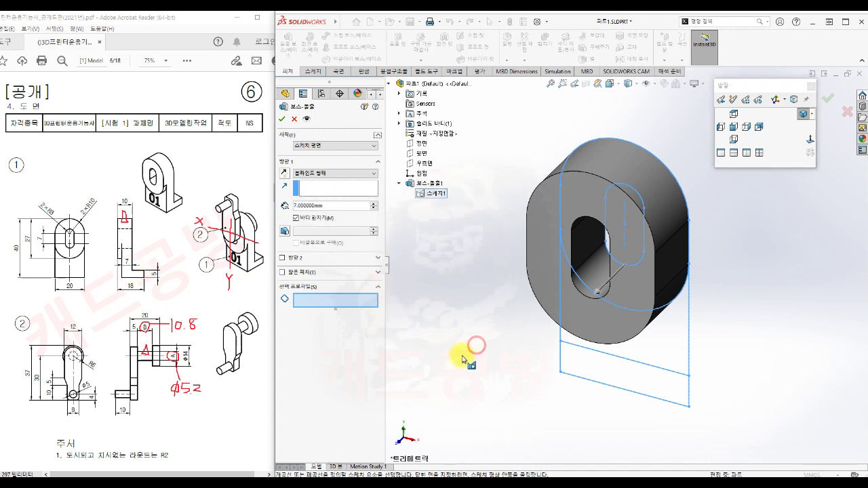
left_click(661, 355)
mouse_move(479, 398)
middle_mouse_down()
mouse_move(484, 364)
mouse_move(455, 358)
middle_mouse_up()
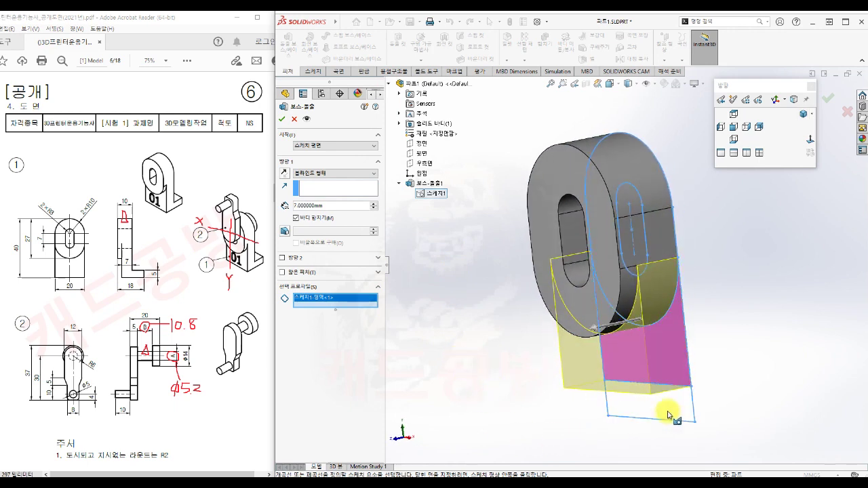
left_click(614, 408)
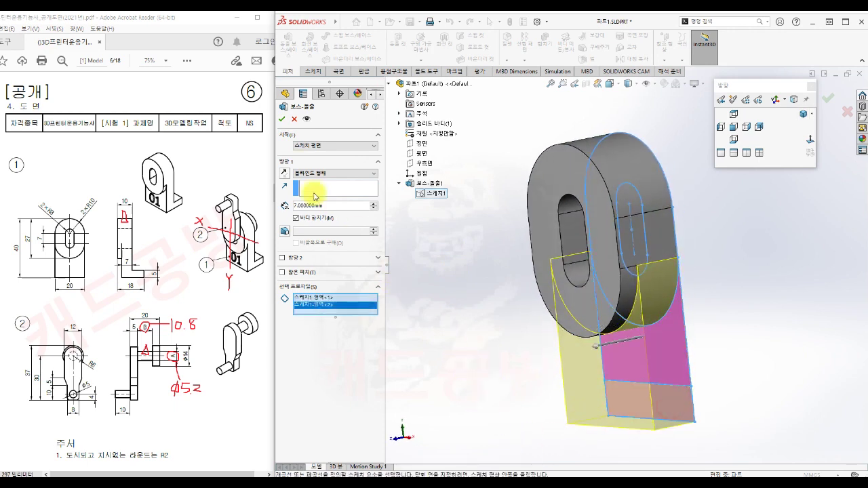
left_click(282, 119)
left_click(451, 346)
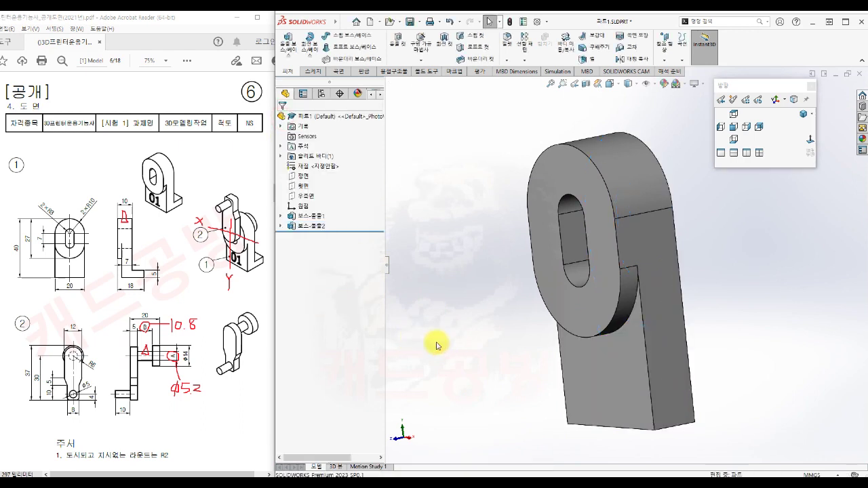
- Extrude the sketch's bottom strip region 8 mm in the reverse direction to form the foot behind the bracket
key("s")
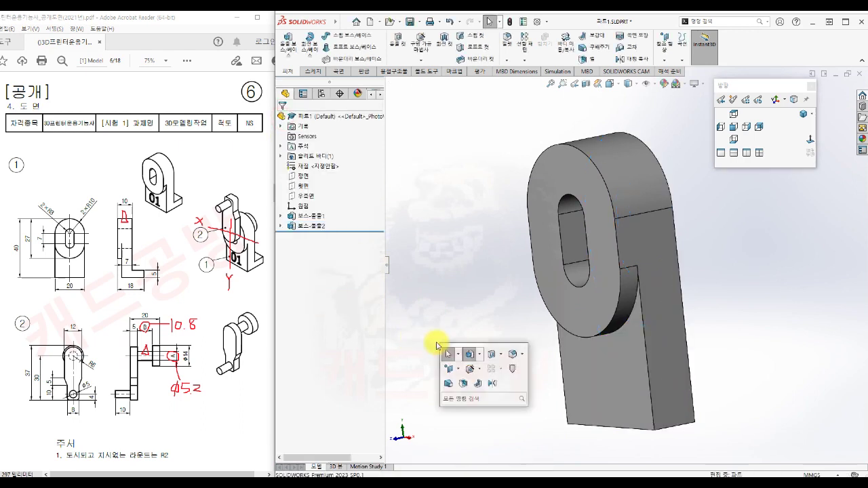
left_click(473, 354)
left_click(434, 193)
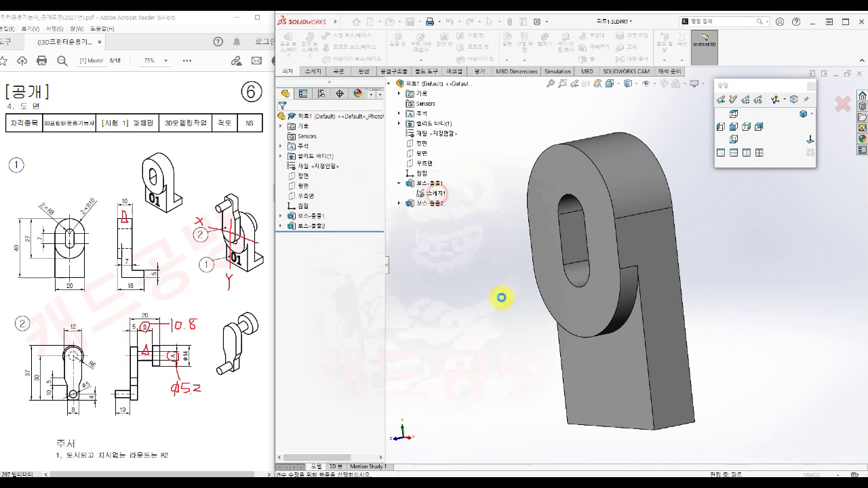
mouse_move(495, 369)
middle_mouse_down()
mouse_move(508, 319)
mouse_move(486, 339)
mouse_move(500, 345)
middle_mouse_up()
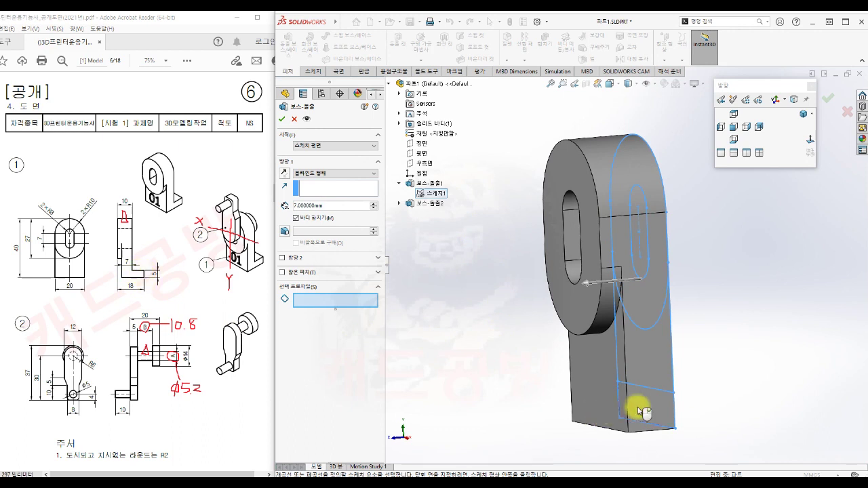
left_click(663, 404)
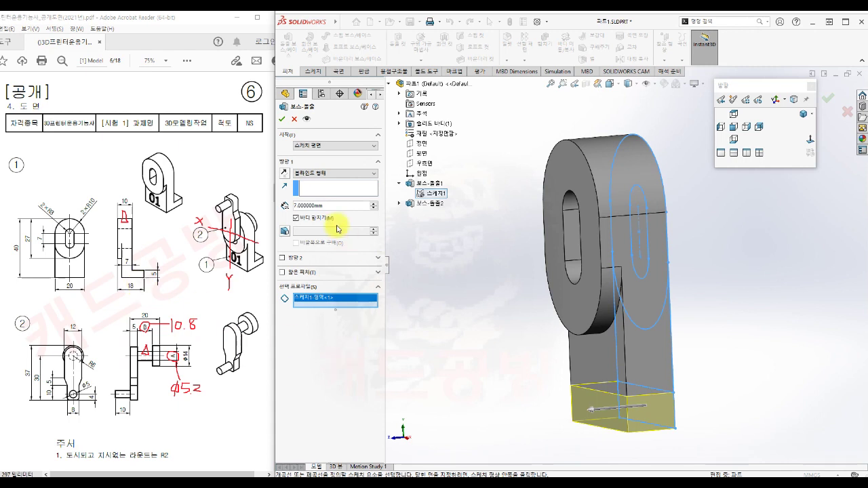
left_click_drag(336, 205, 285, 205)
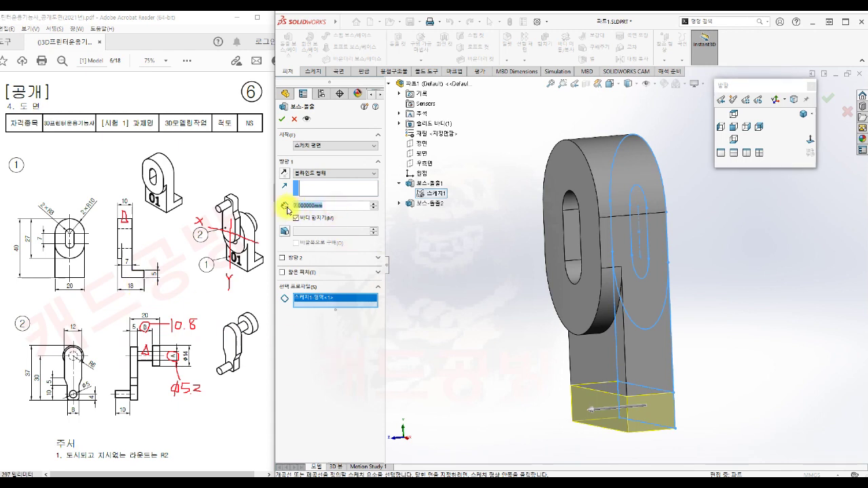
type("8")
key("Return")
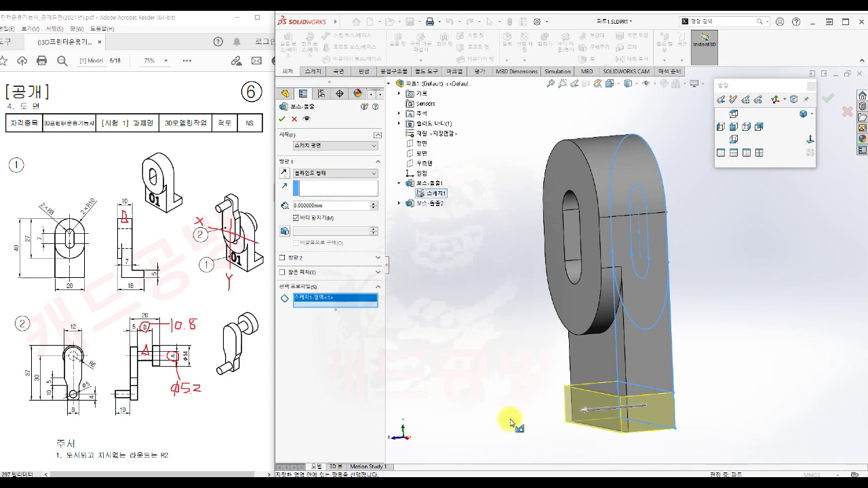
left_click(284, 173)
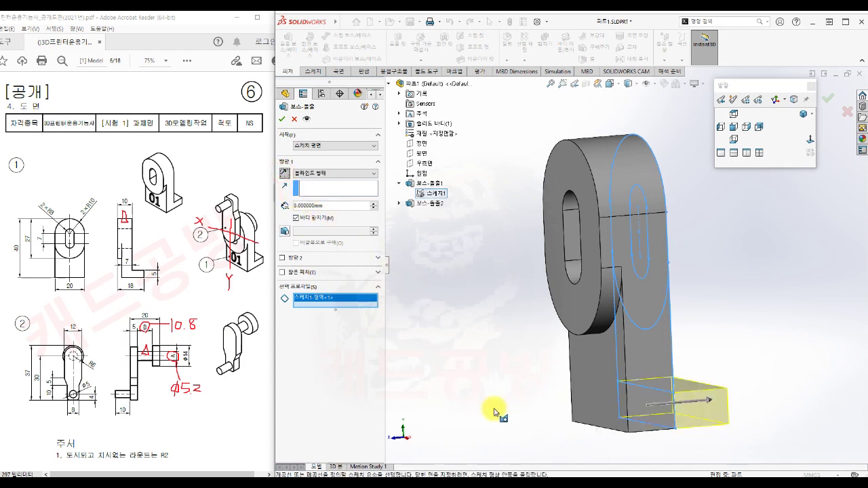
mouse_move(523, 373)
middle_mouse_down()
mouse_move(506, 357)
mouse_move(507, 373)
middle_mouse_up()
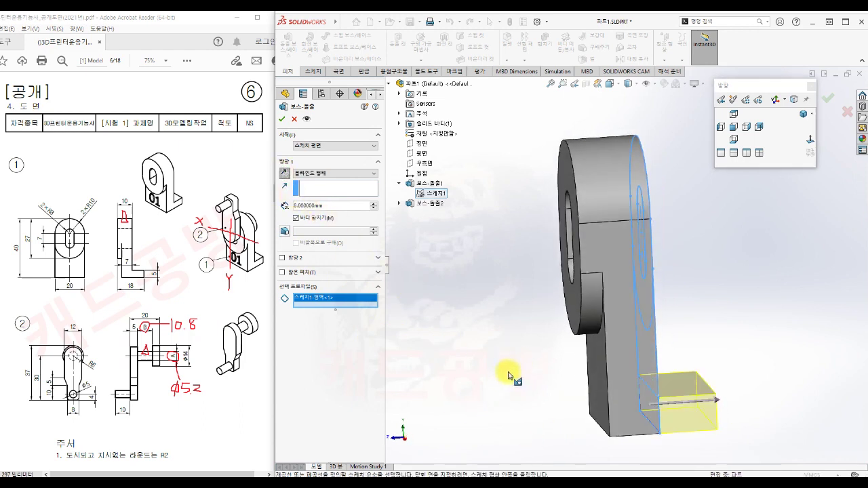
left_click(282, 119)
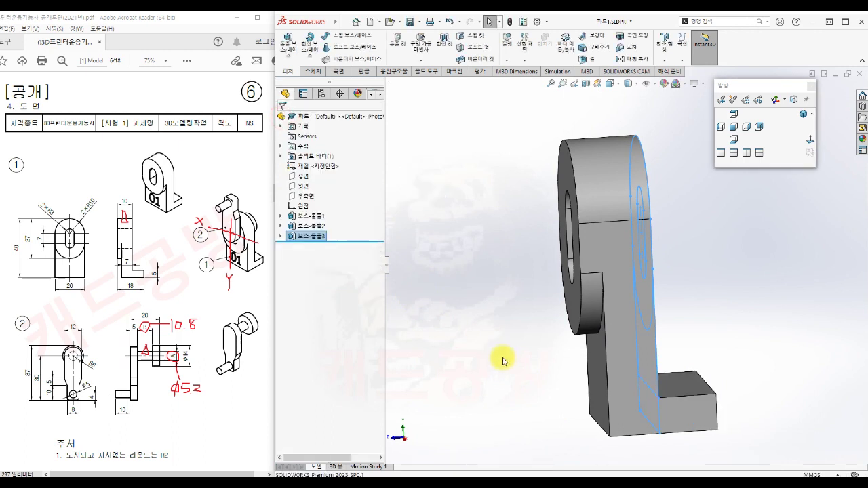
- Start a sketch on the front face of the block below the slotted ring and add the sketch text "01"
middle_click_drag(519, 391, 555, 392)
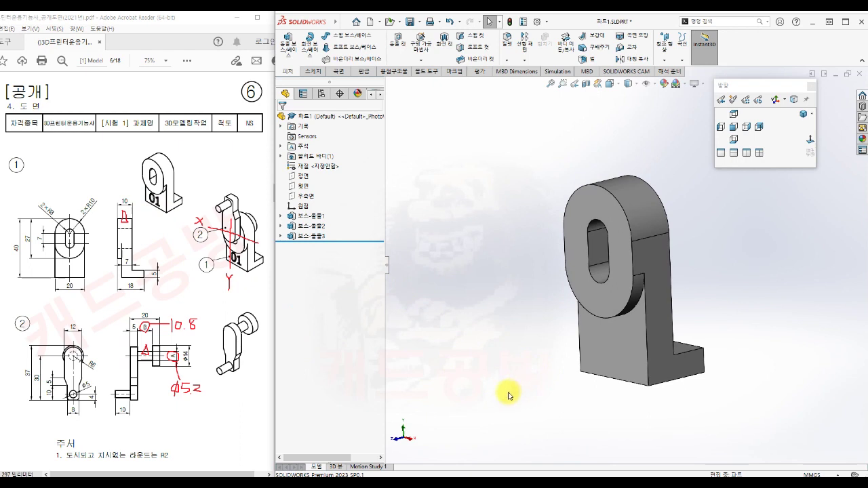
left_click(612, 345)
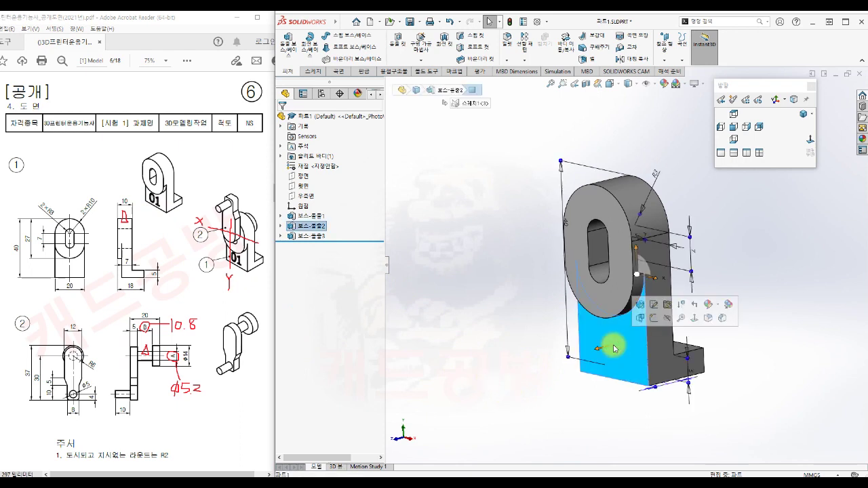
left_click(654, 318)
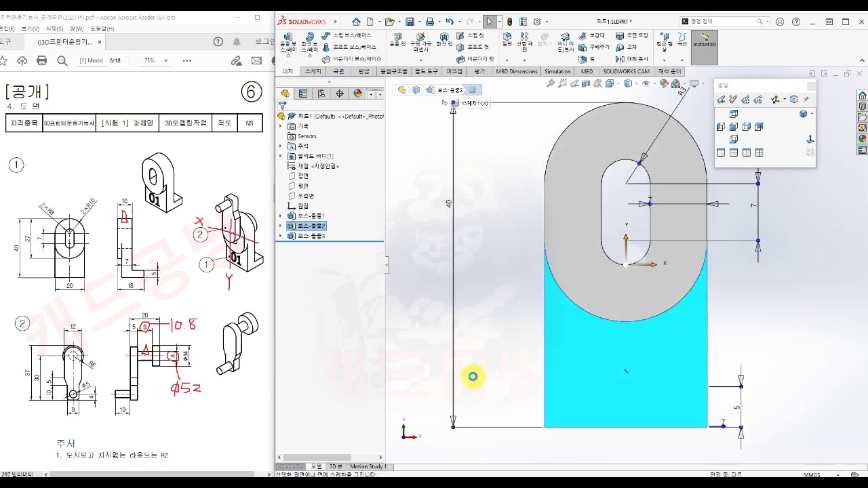
left_click(484, 366)
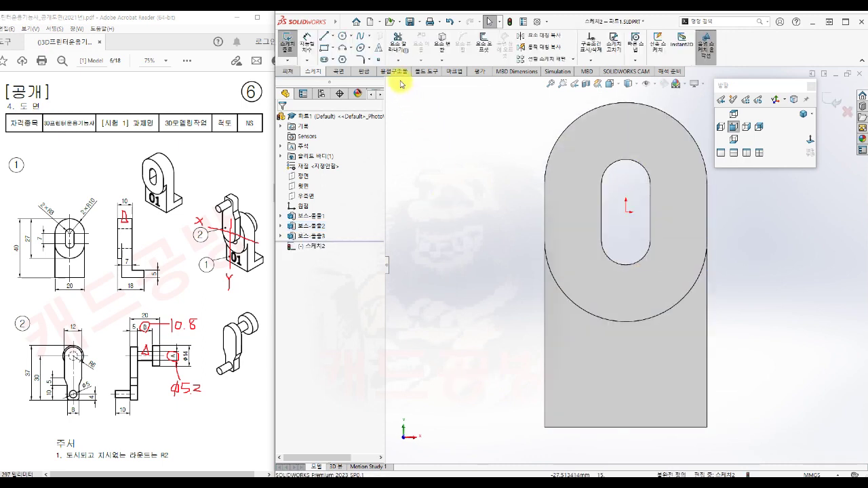
left_click(378, 51)
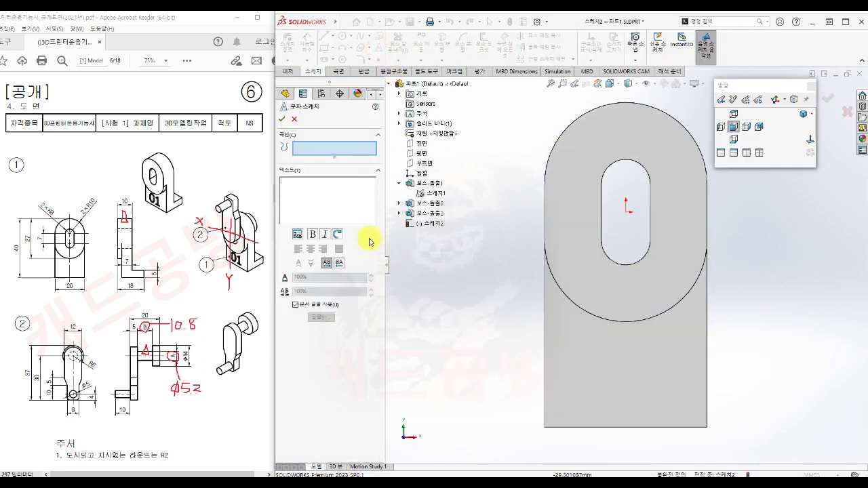
left_click(302, 198)
type("01")
left_click_drag(302, 198, 281, 179)
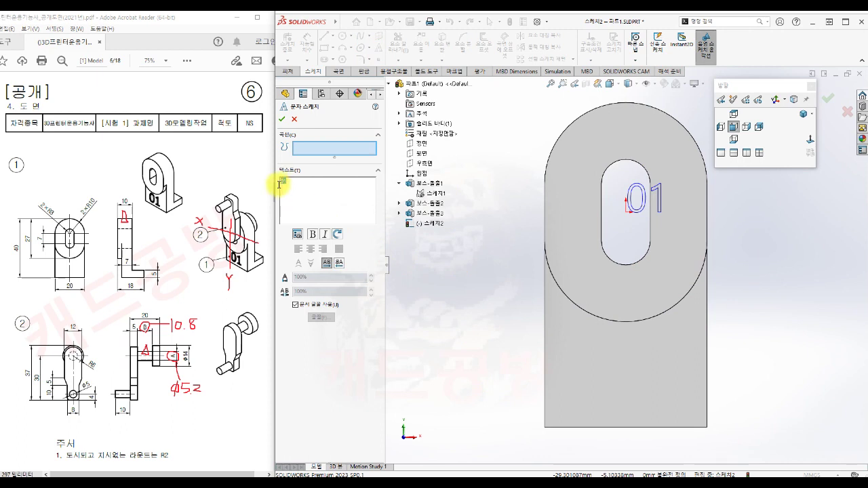
- Turn off the document font for the "01" text and set its font size to 24 points
left_click(295, 305)
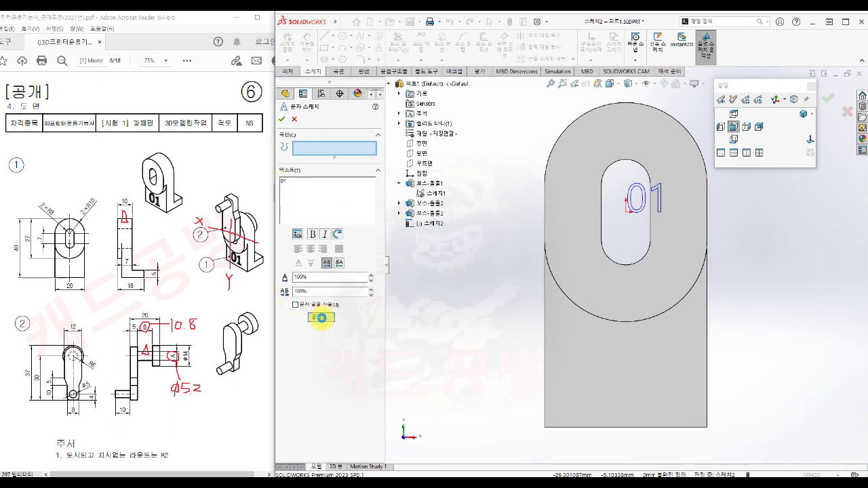
left_click(322, 318)
left_click(582, 220)
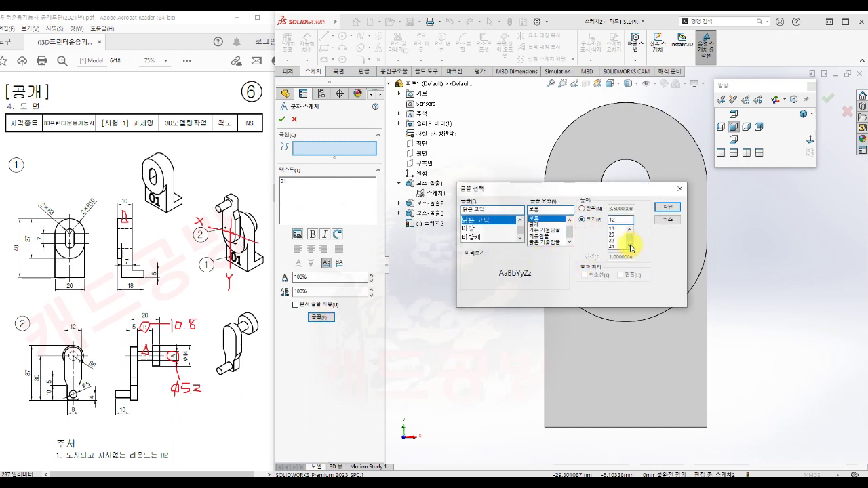
left_click(613, 240)
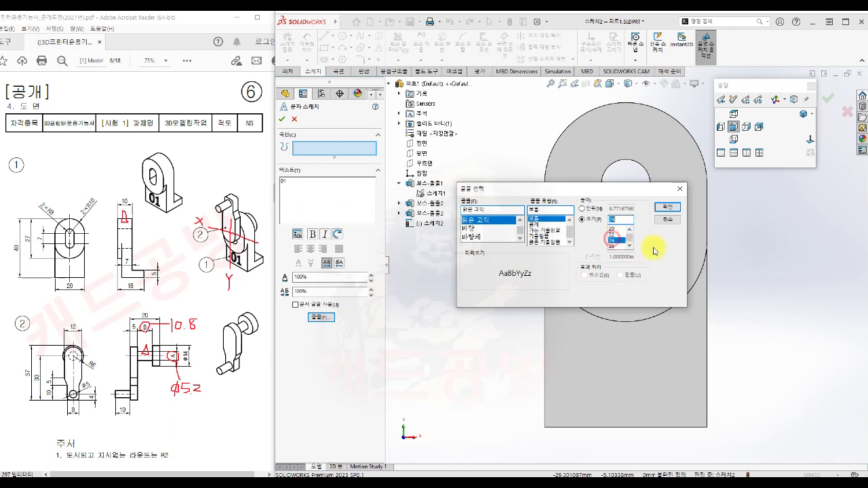
left_click(667, 208)
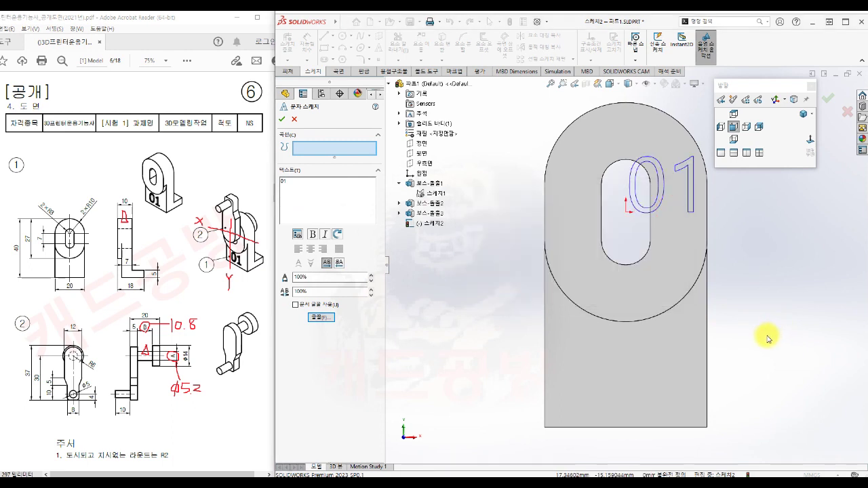
- Place the "01" text on the block's front face below the slotted ring and exit the sketch
left_click(590, 408)
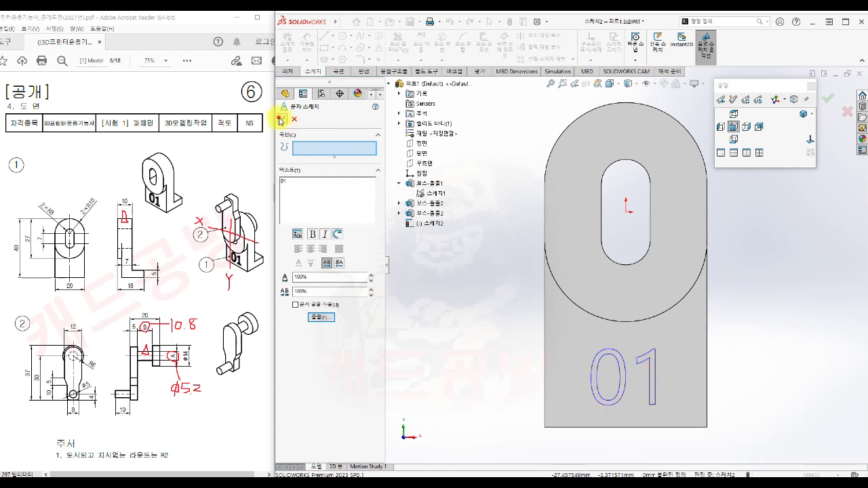
left_click(281, 120)
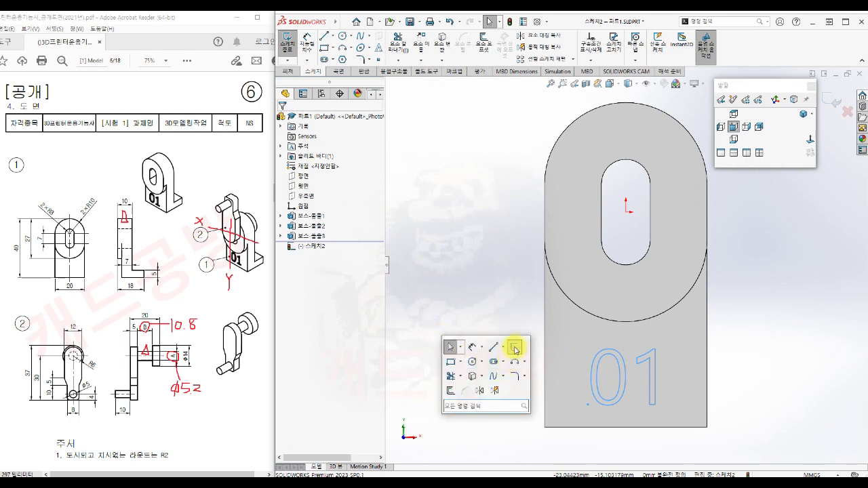
left_click(515, 347)
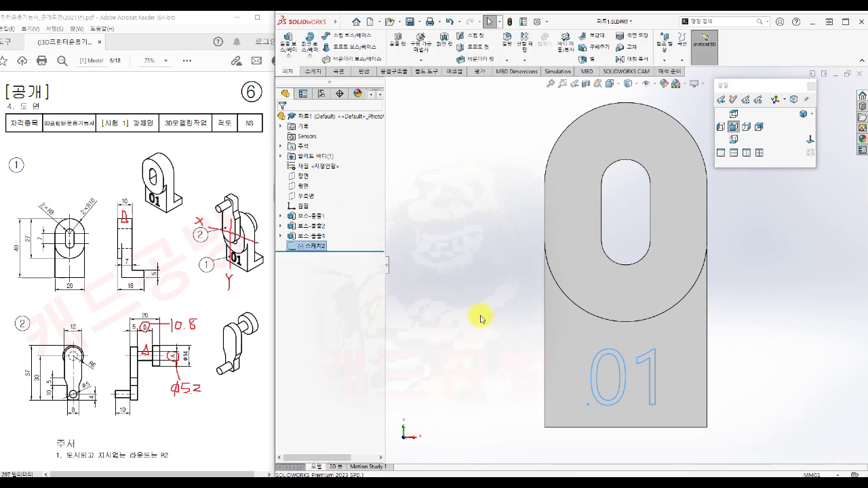
- Cut-extrude the "01" text sketch 1 mm deep into the block's front face
key("s")
left_click(537, 330)
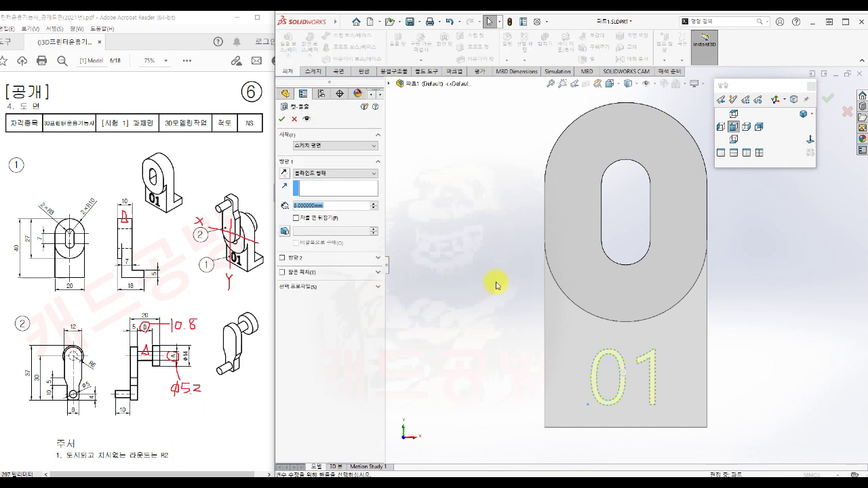
left_click(803, 116)
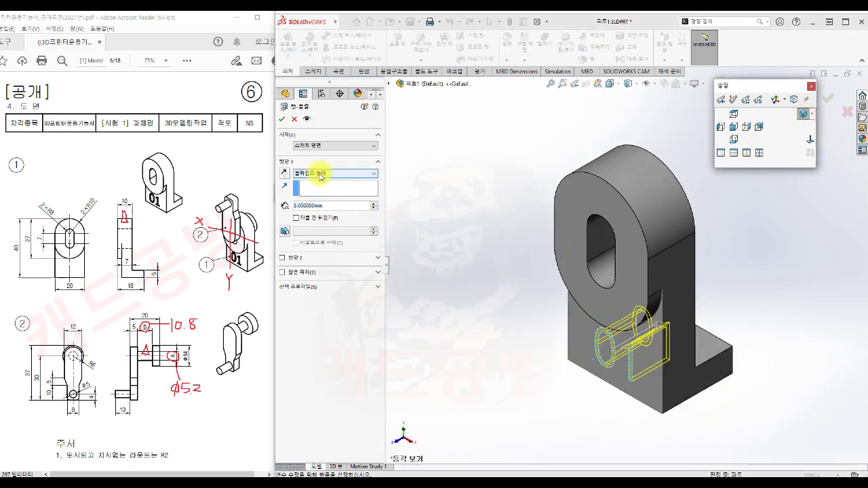
left_click(324, 204)
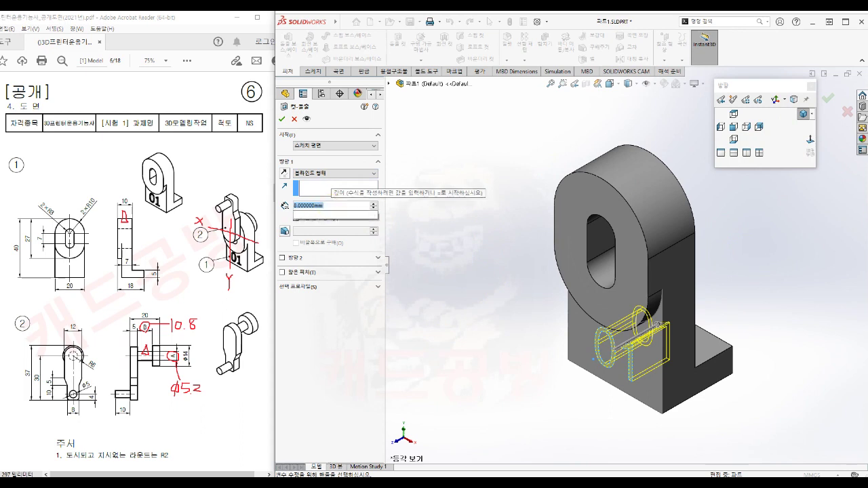
type("1")
left_click(464, 273)
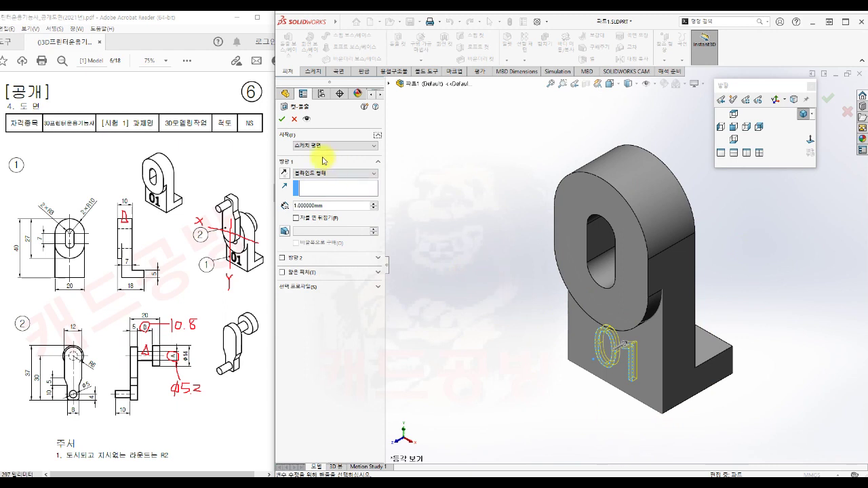
left_click(282, 119)
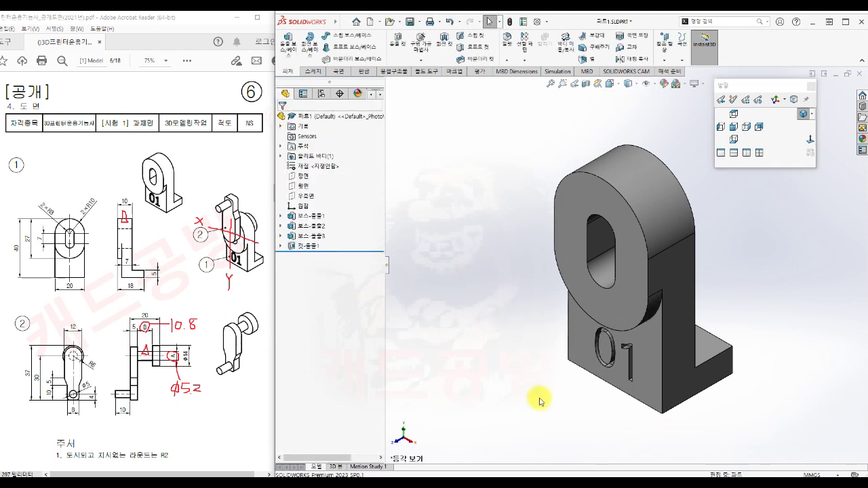
- Create a reference plane midway between the ring's front face and the bracket's back face, and hide the plane
middle_click_drag(544, 401, 466, 188)
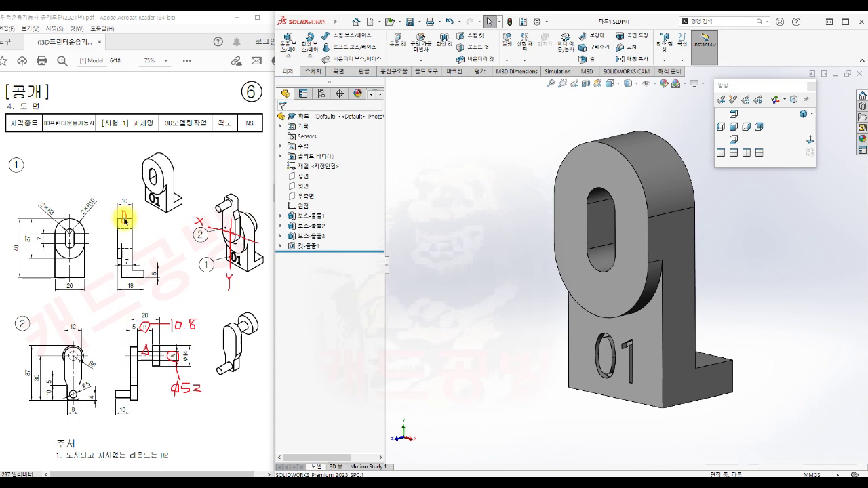
left_click(664, 65)
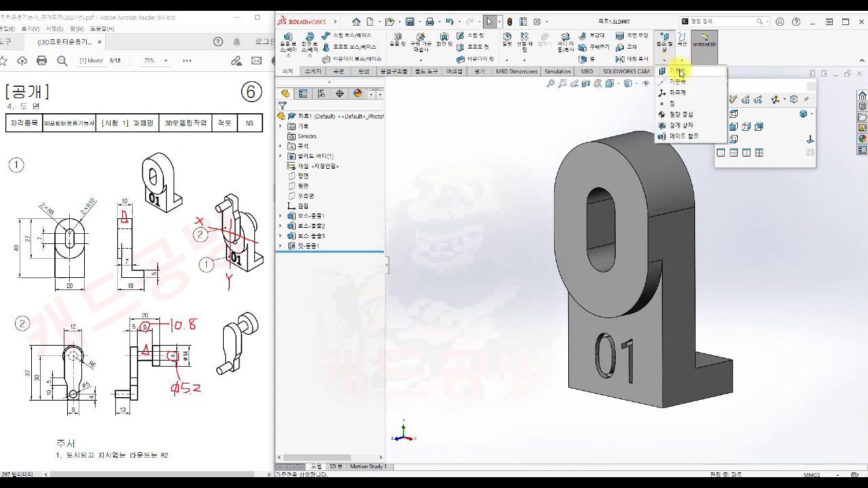
left_click(679, 71)
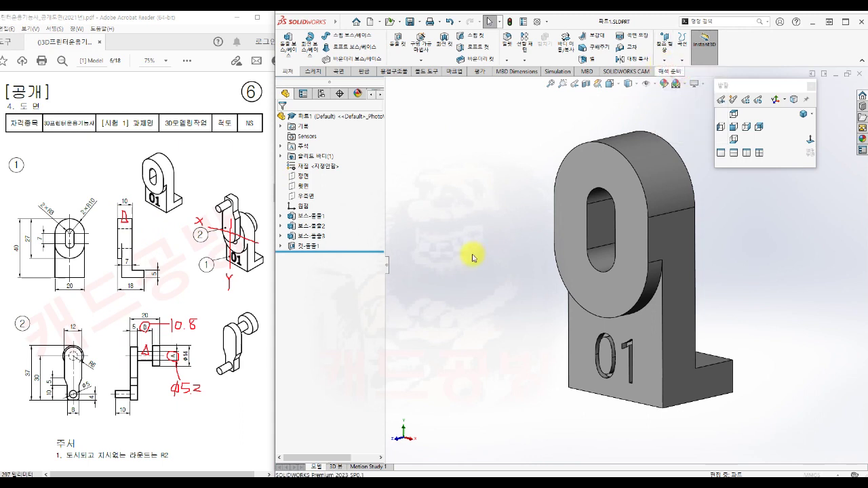
left_click(582, 165)
middle_click_drag(752, 271, 686, 213)
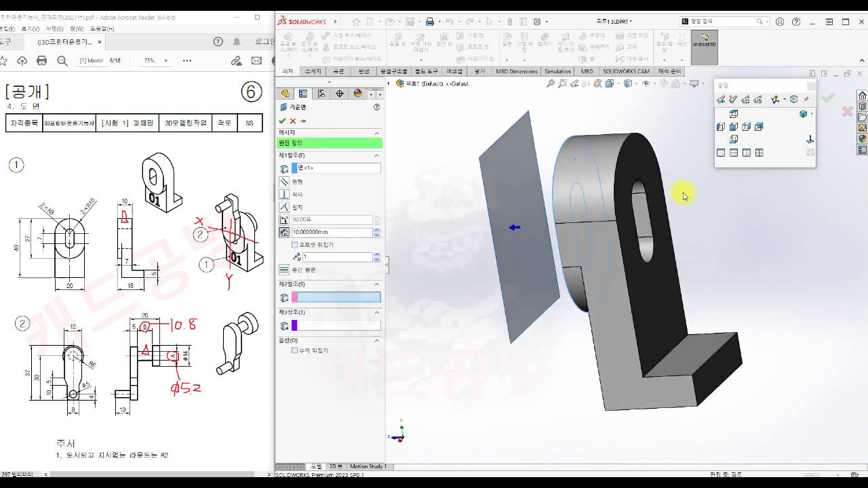
left_click(631, 159)
middle_click_drag(631, 159, 770, 255)
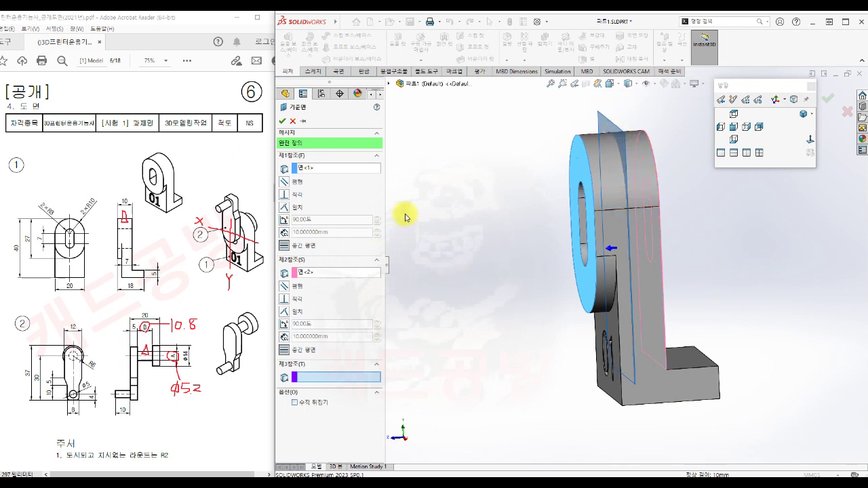
left_click(283, 121)
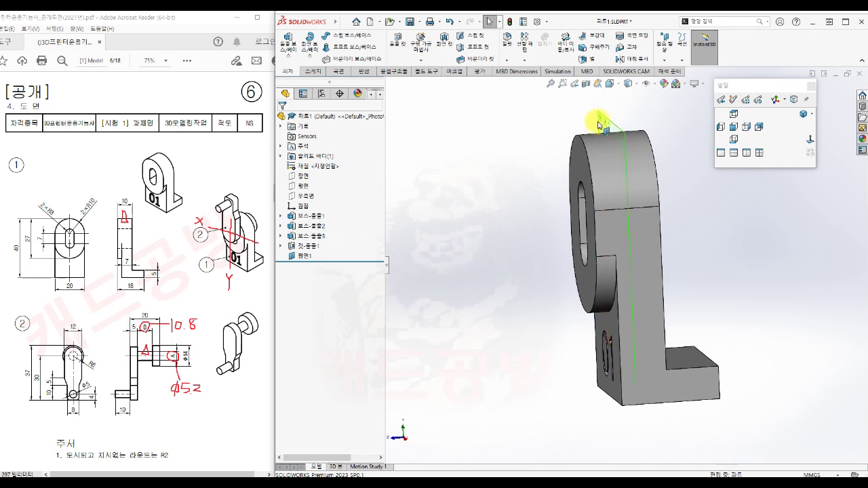
left_click(308, 257)
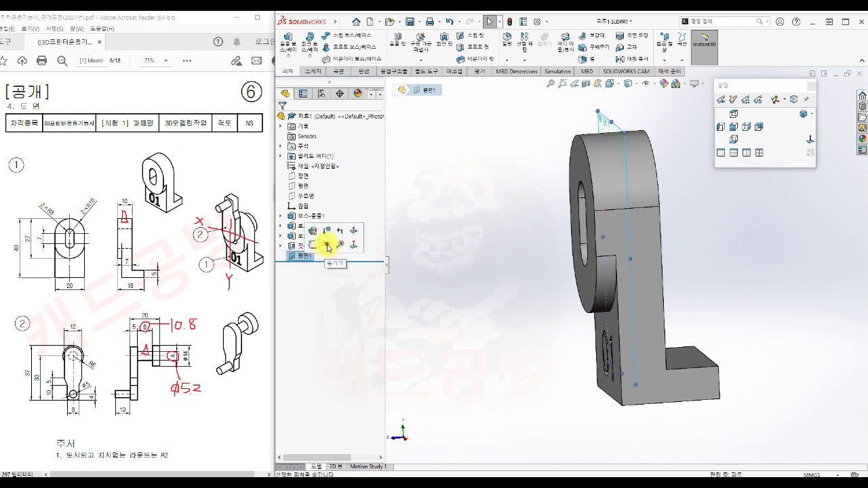
left_click(489, 306)
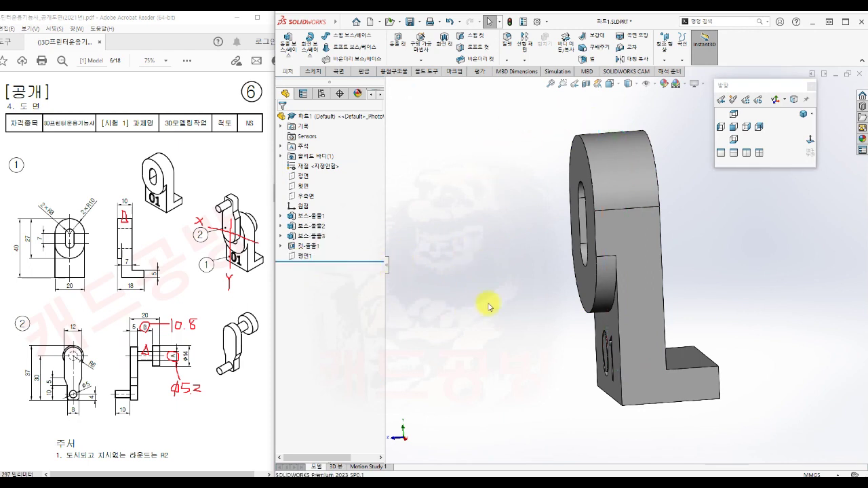
- Save the finished part 1 and close its document
left_click(802, 118)
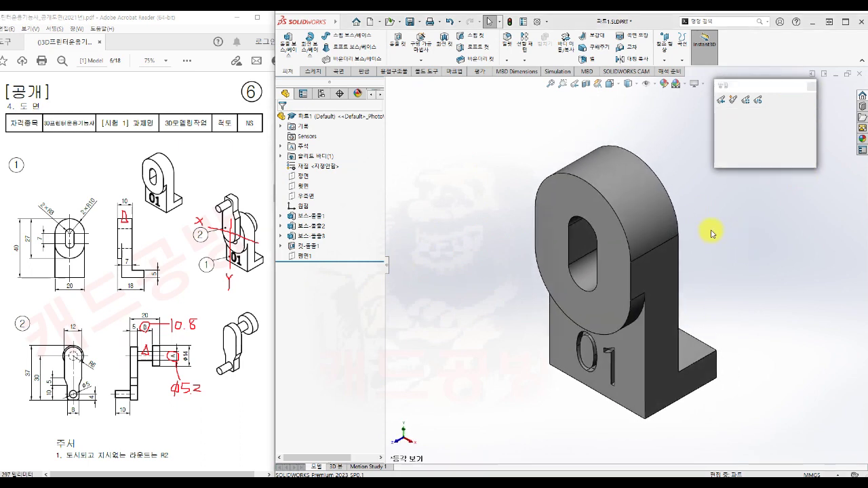
middle_click_drag(712, 229, 717, 196)
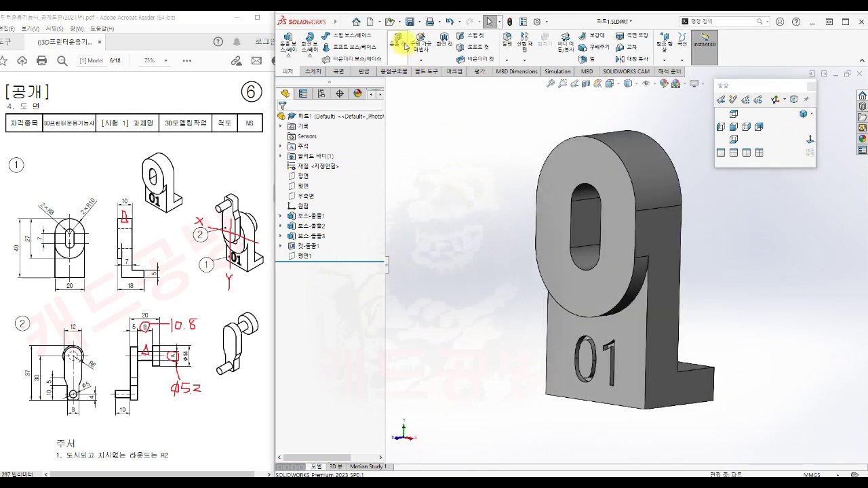
left_click(412, 22)
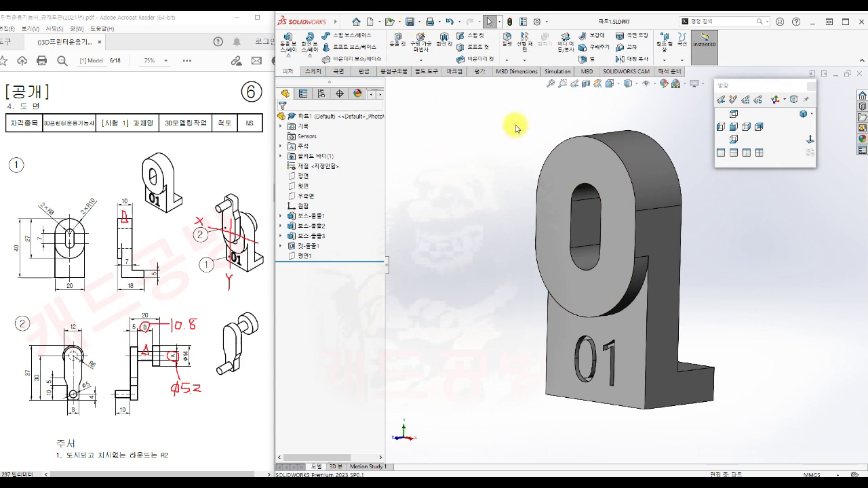
left_click(860, 75)
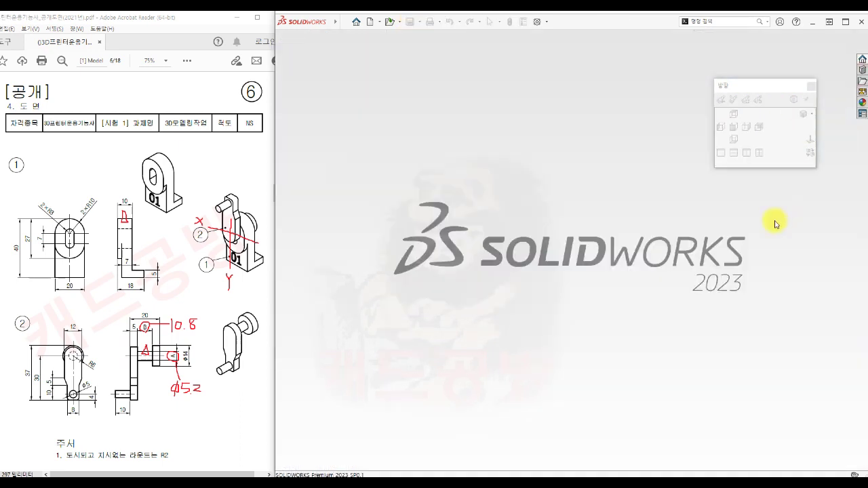
- Create a new part document and save it as 파트2.SLDPRT in the 06 folder
left_click(371, 22)
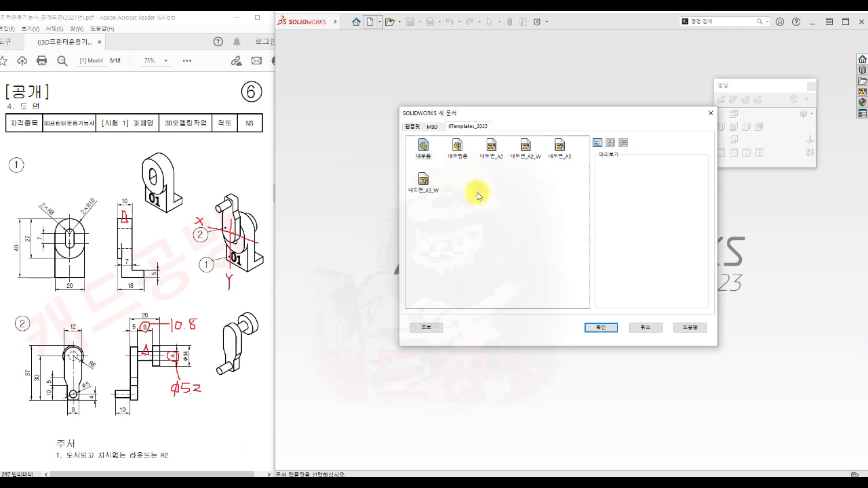
left_click(602, 329)
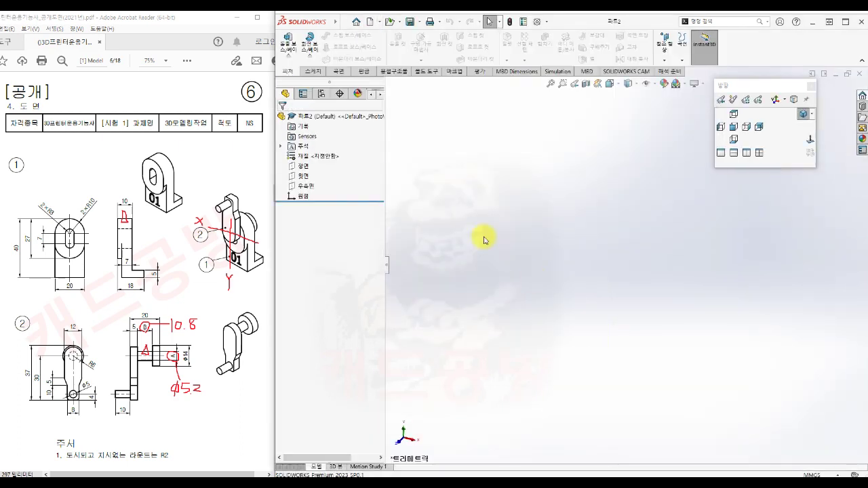
left_click(420, 22)
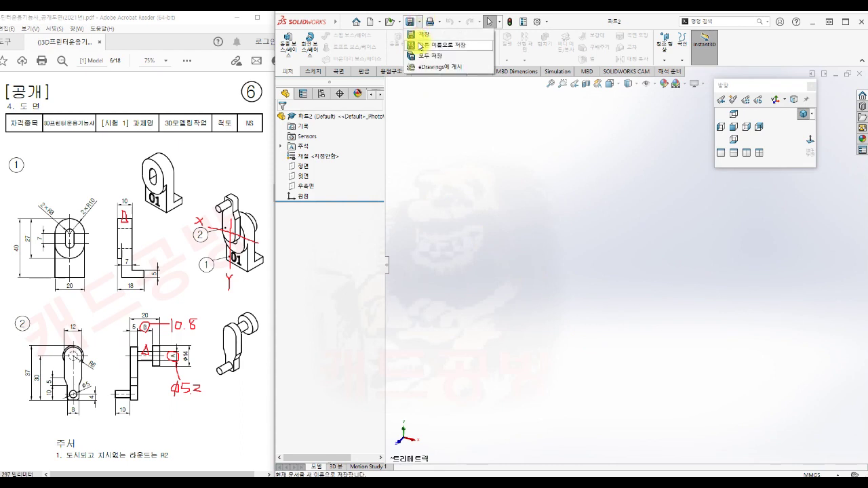
left_click(426, 49)
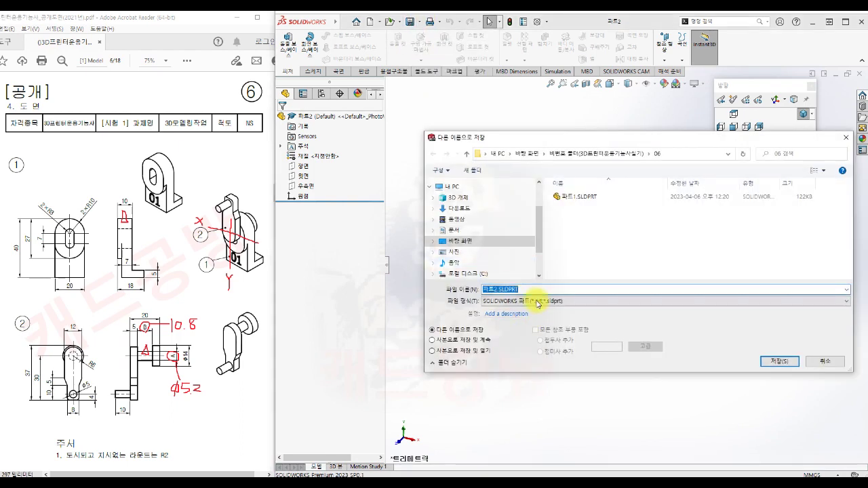
left_click(772, 360)
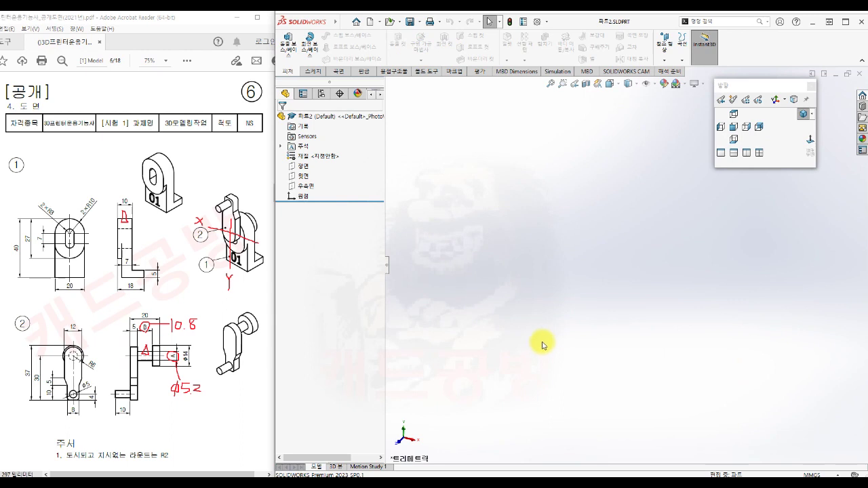
- Start a sketch on the front plane, draw a 5.2 mm diameter circle centred on the origin, and move its dimension close to the circle
left_click(303, 168)
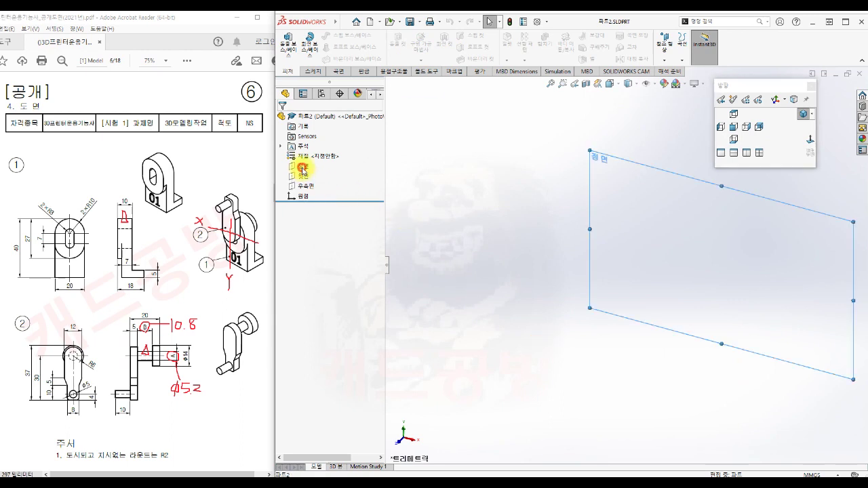
left_click(313, 152)
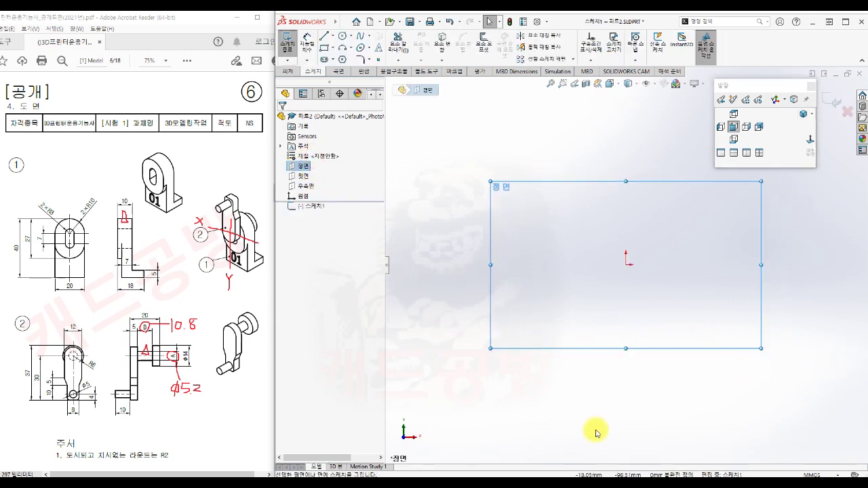
left_click(568, 403)
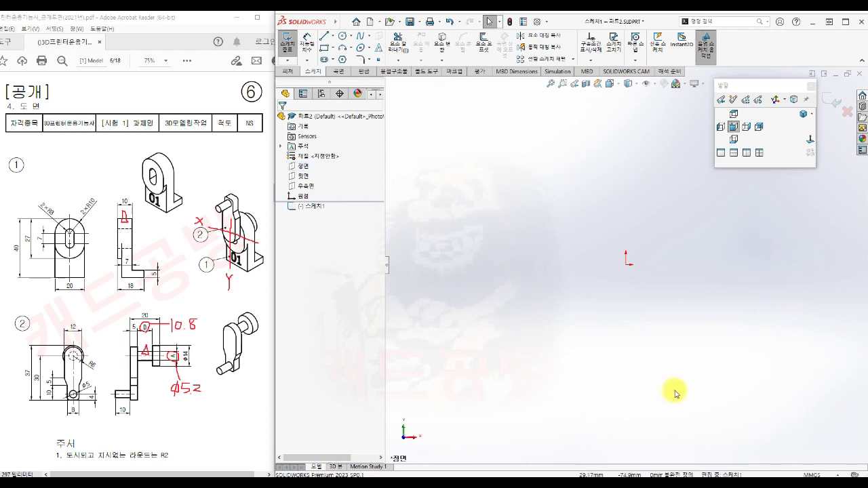
scroll(719, 341, "down", 1)
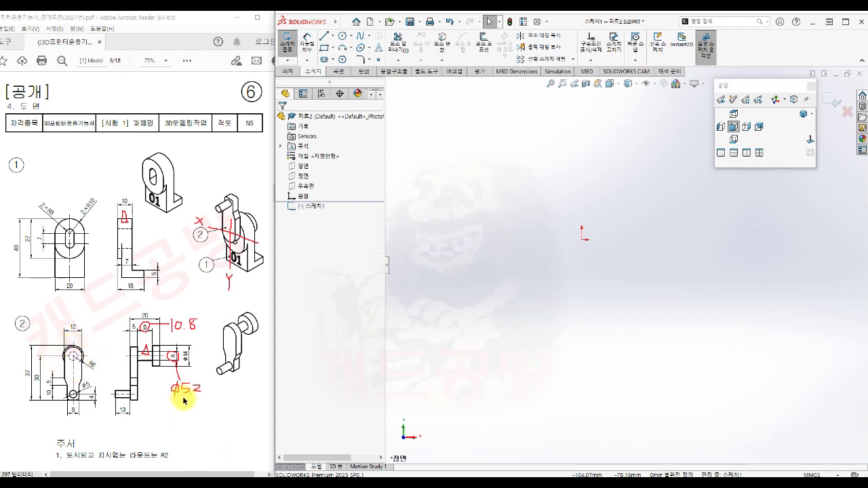
key("s")
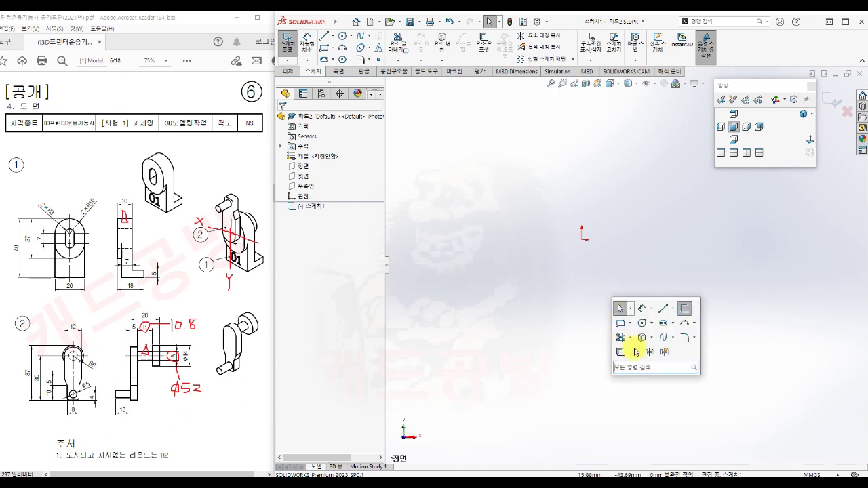
left_click(641, 324)
left_click(581, 240)
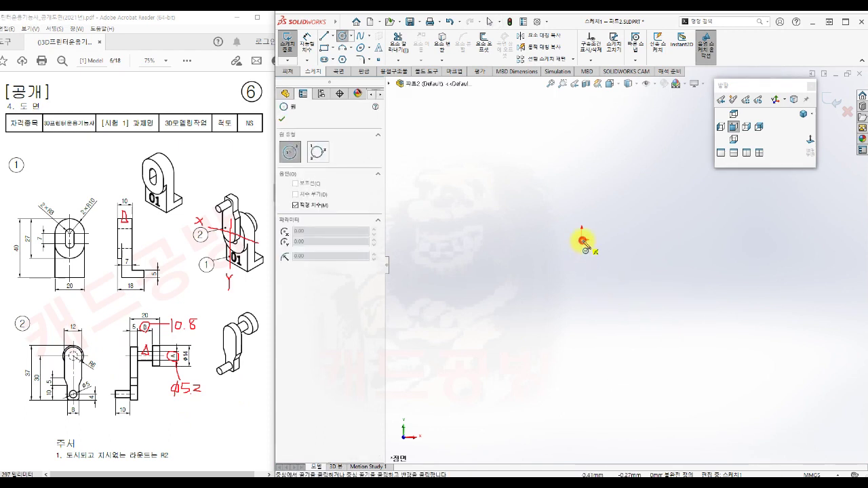
type("5.")
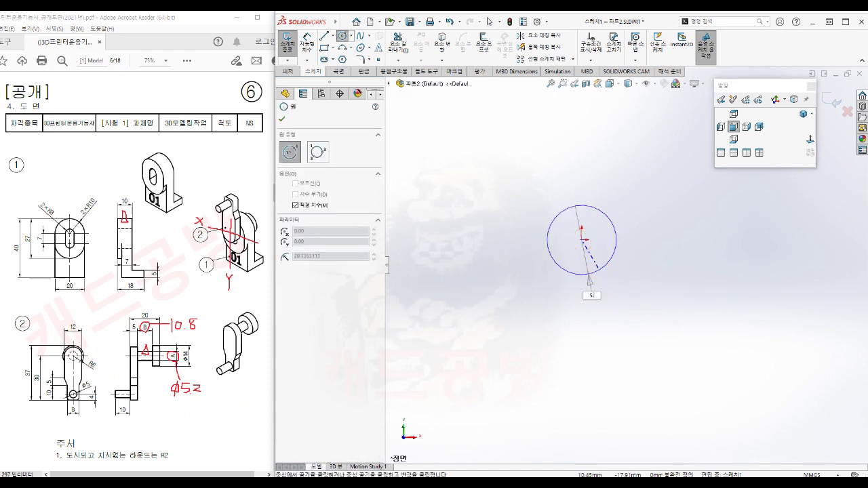
type("2")
key("Return")
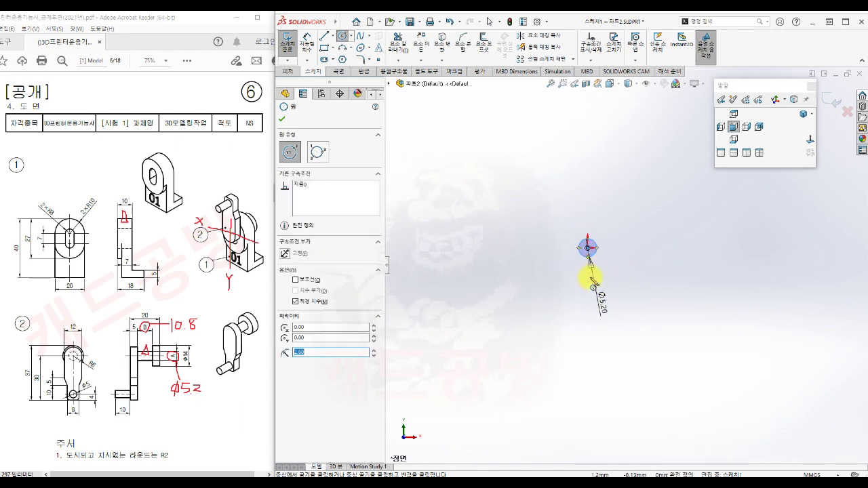
left_click(626, 369)
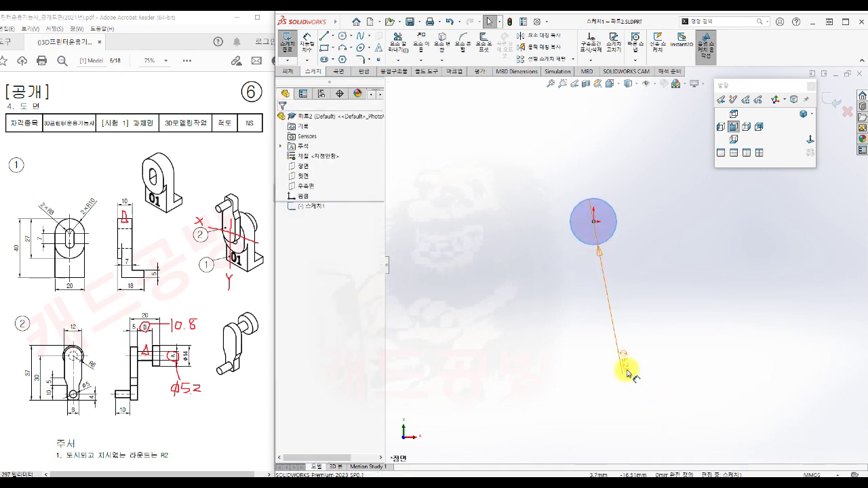
left_click(620, 287)
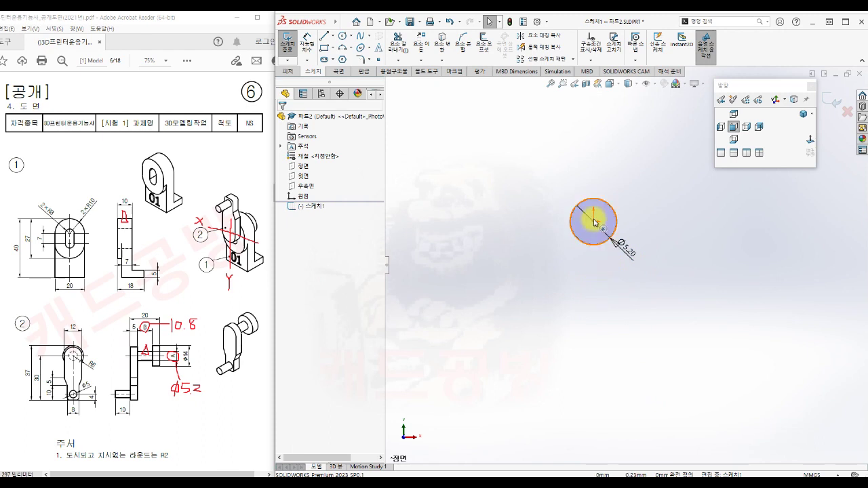
- Draw two more circles with diameters of 12 mm and 14 mm near the 5.2 mm circle
scroll(582, 203, "up", 1)
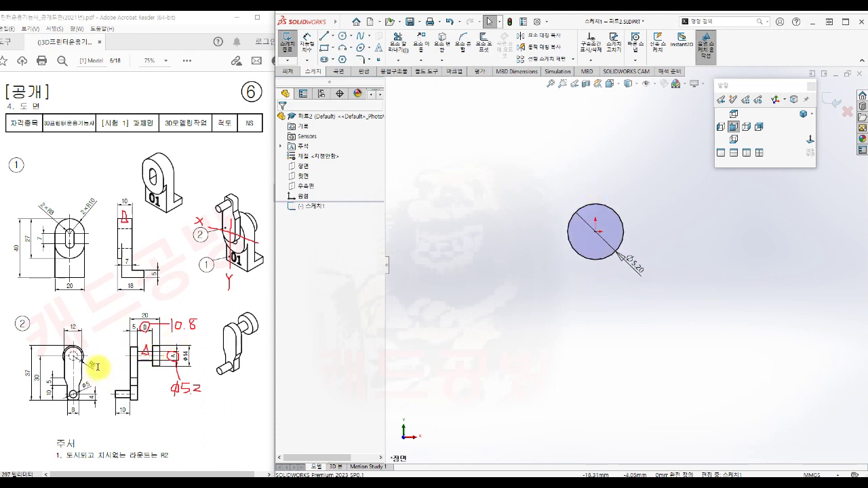
key("s")
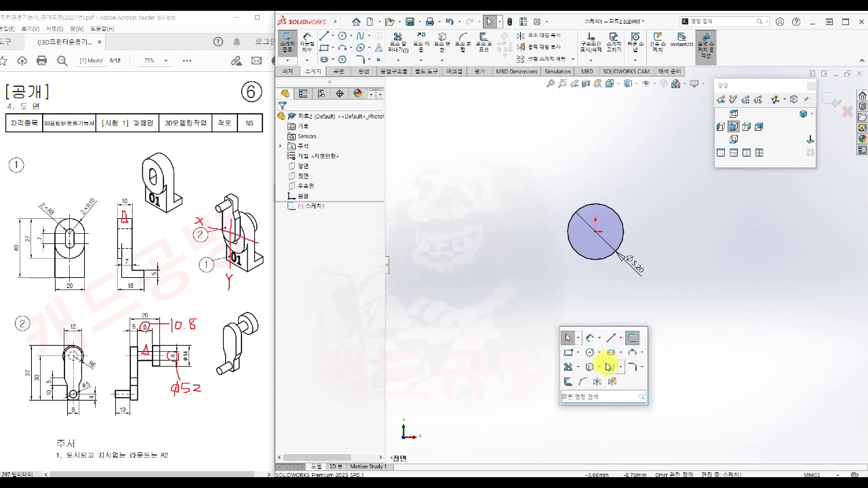
left_click(588, 350)
left_click(558, 262)
type("12")
key("Return")
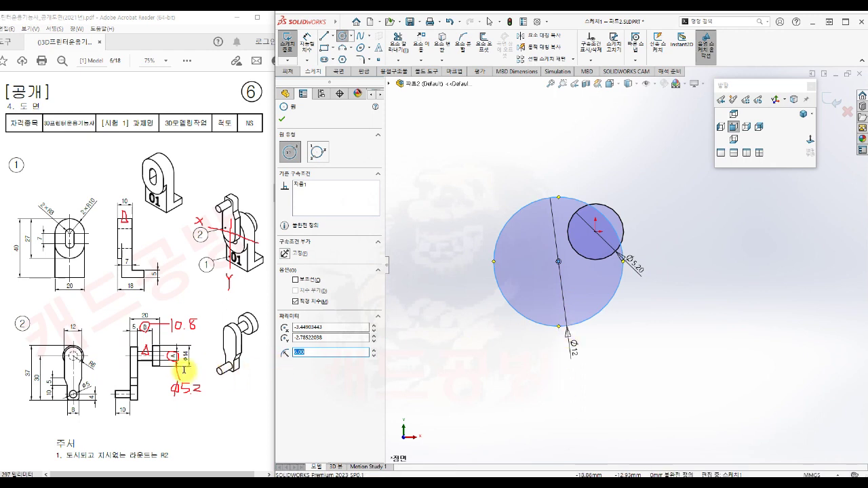
left_click(596, 297)
type("14")
key("Return")
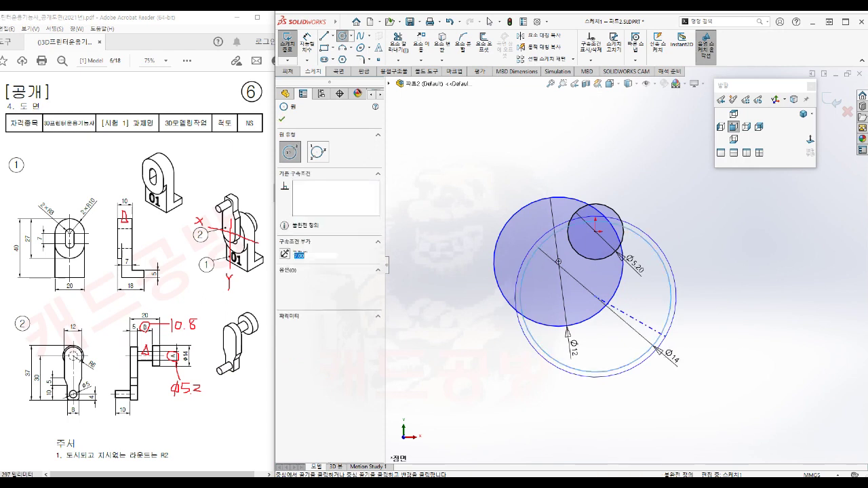
key("Escape")
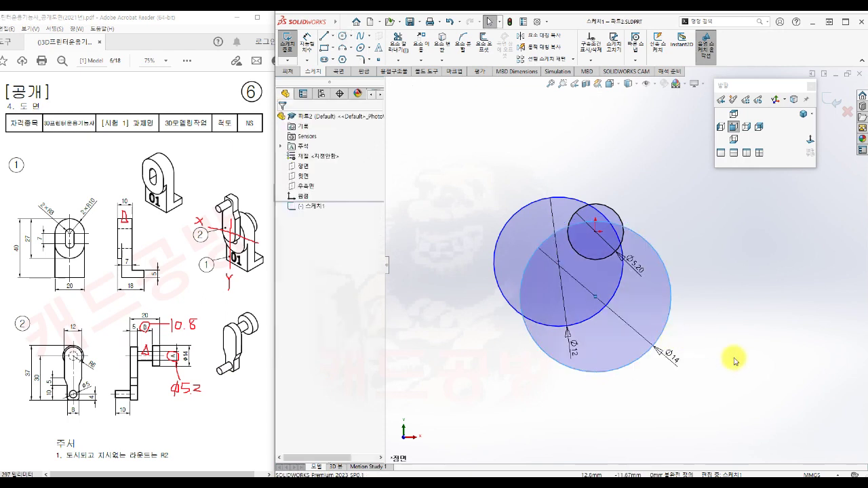
- Make the 5.2, 12 and 14 mm circles concentric
left_click(617, 217)
left_click(558, 198, "ctrl")
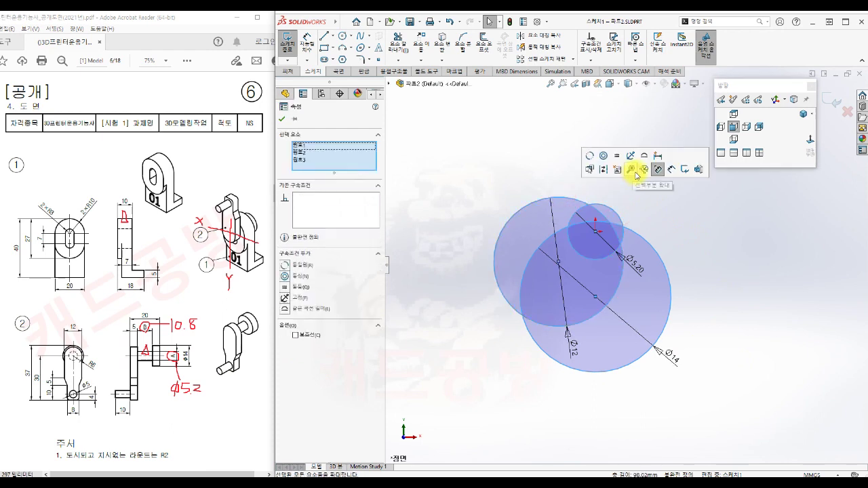
left_click(602, 155)
left_click(719, 286)
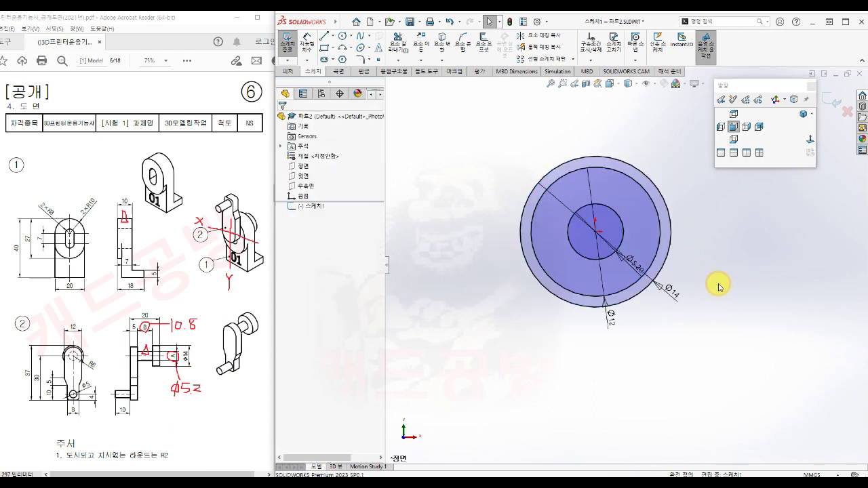
- Draw a 5 mm diameter circle well below the concentric circles
scroll(719, 285, "up", 3)
middle_click_drag(662, 349, 645, 291, "ctrl")
scroll(606, 210, "down", 2)
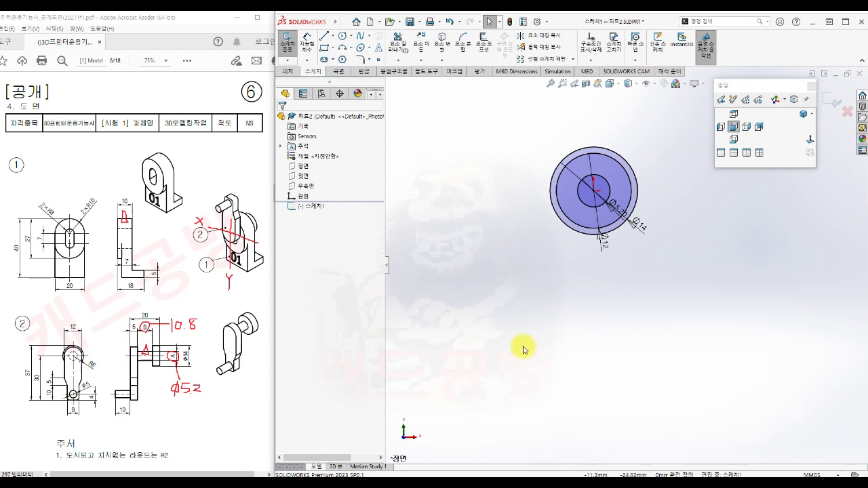
key("s")
left_click(592, 387)
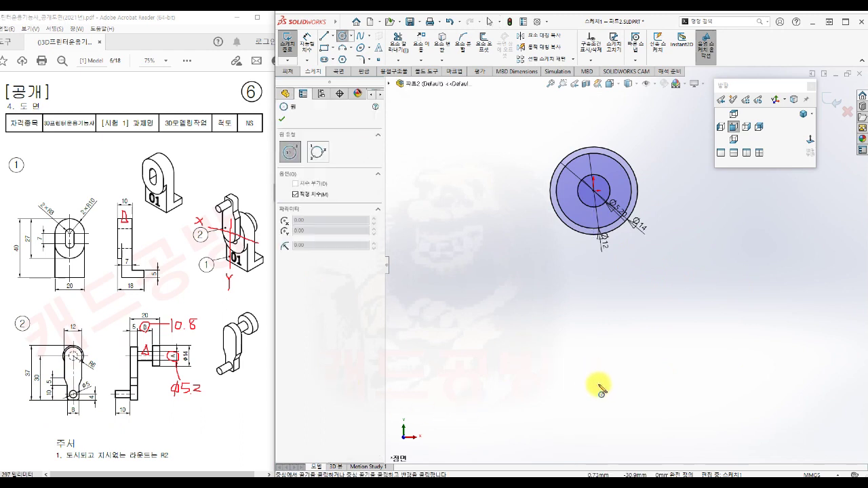
left_click(599, 385)
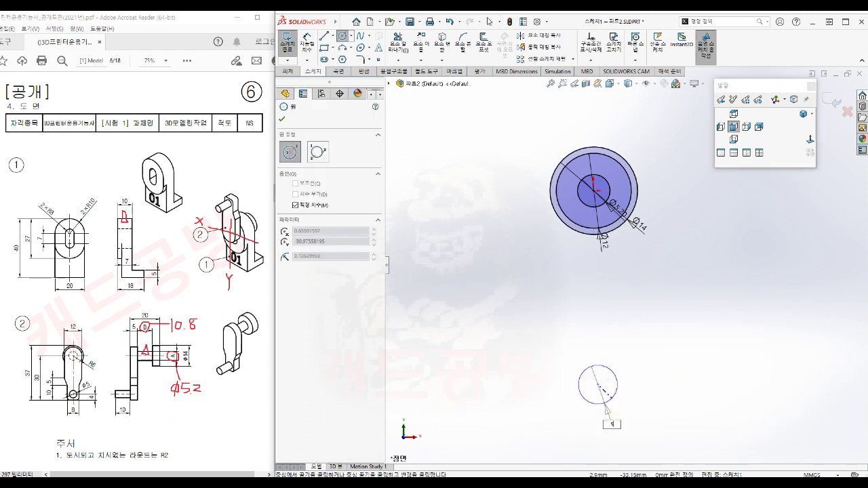
left_click(605, 398)
key("Escape")
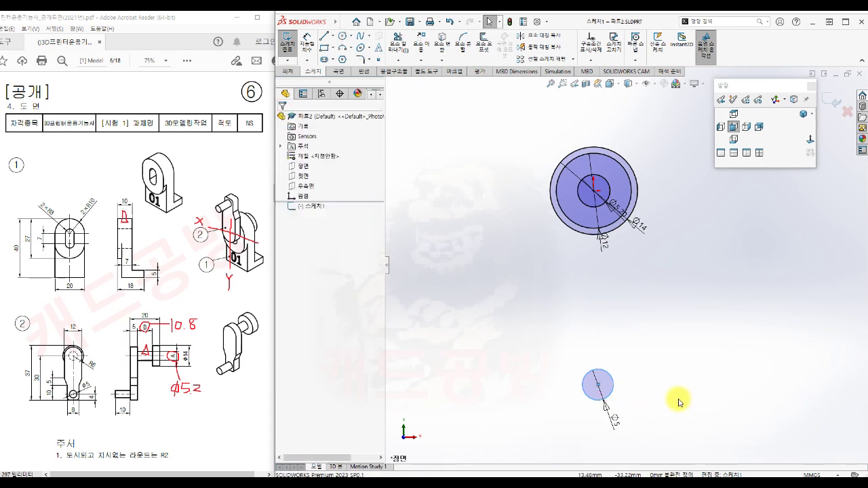
- Align the centre of the 5 mm circle vertically with the origin
left_click(598, 384)
left_click(594, 196, "ctrl")
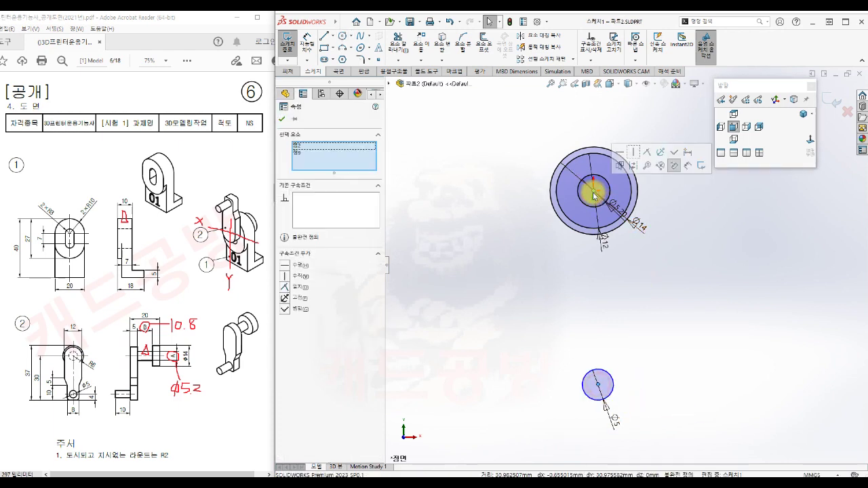
left_click(637, 162)
left_click(666, 301)
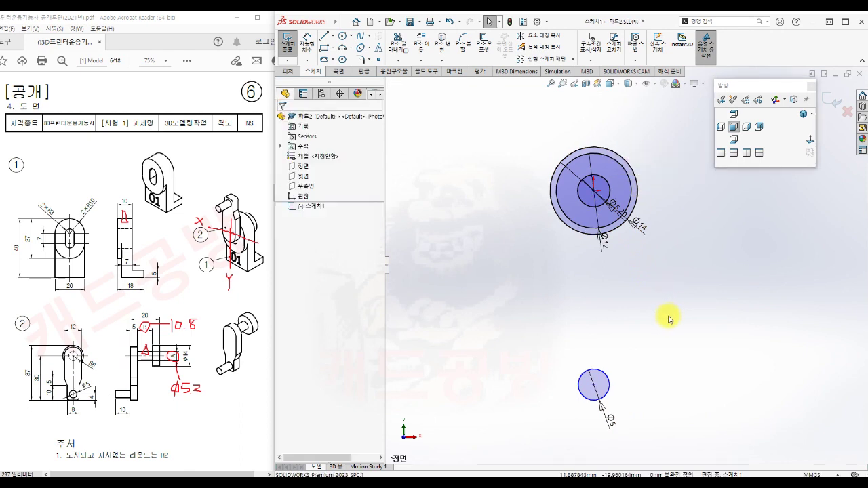
- Dimension the vertical distance from the origin to the centre of the 5 mm circle as 26 mm
key("s")
left_click(701, 339)
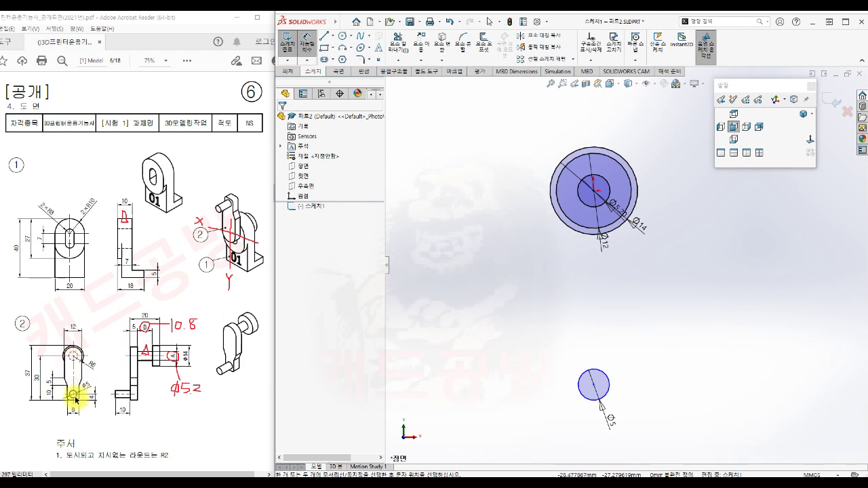
left_click(594, 193)
left_click(594, 386)
left_click(650, 308)
type("2")
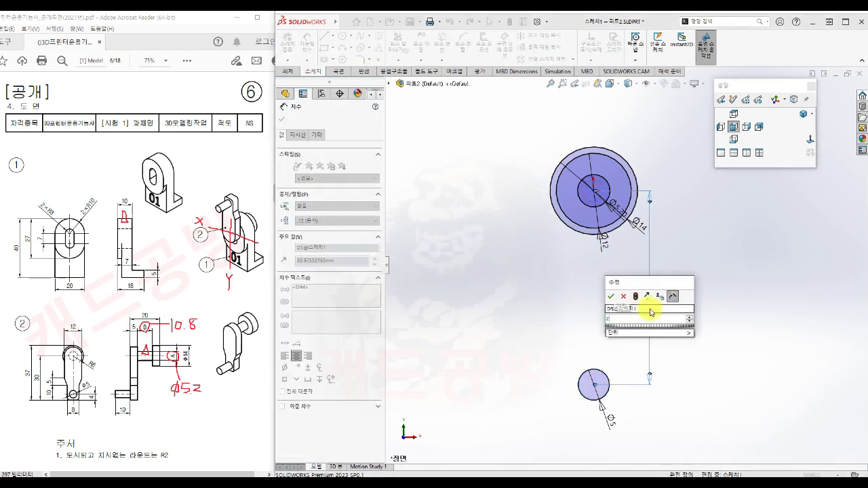
type("6")
key("Return")
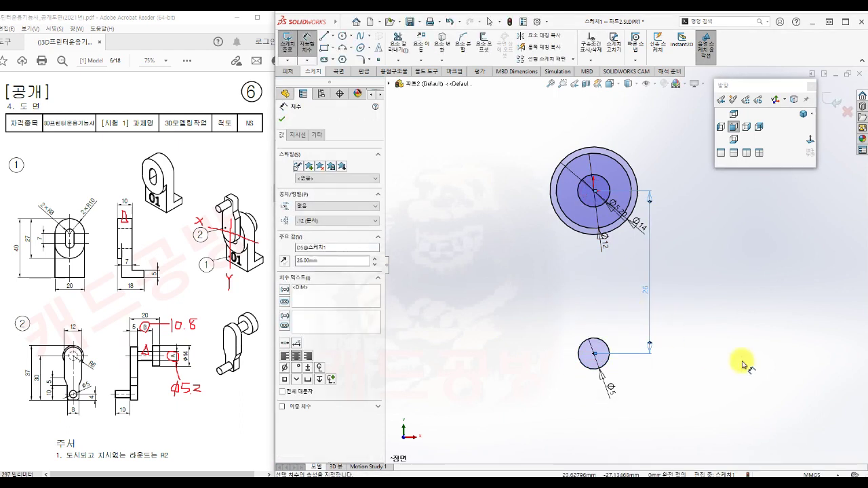
key("Escape")
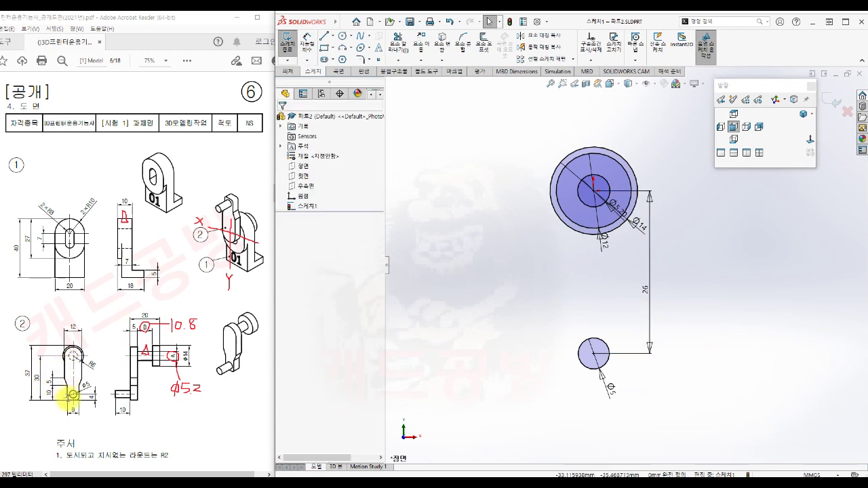
- Draw a vertical line from the origin to the centre of the 5 mm circle and convert it to construction geometry
key("s")
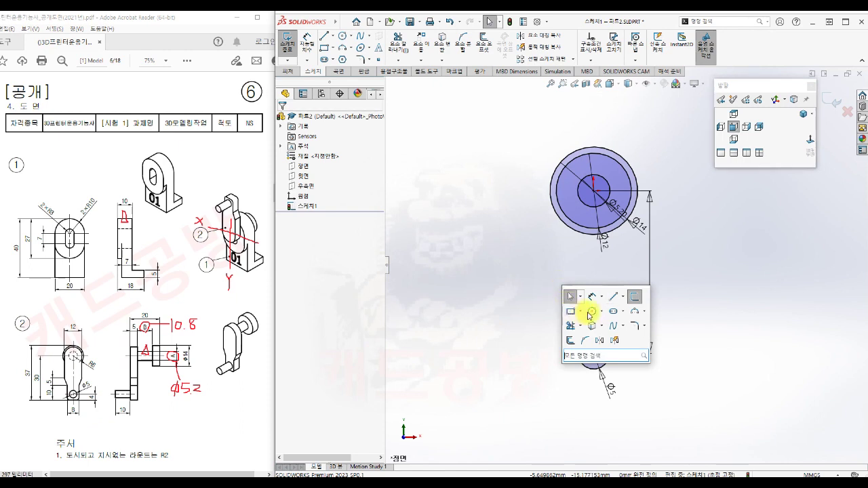
left_click(613, 296)
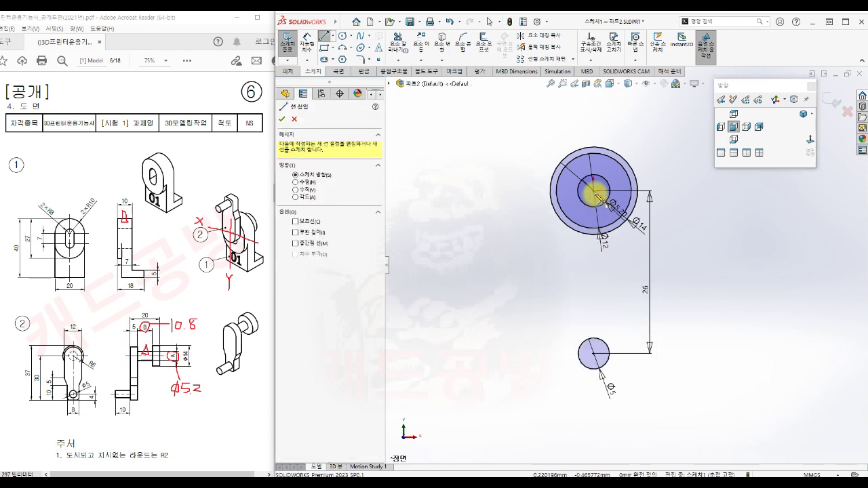
left_click(594, 192)
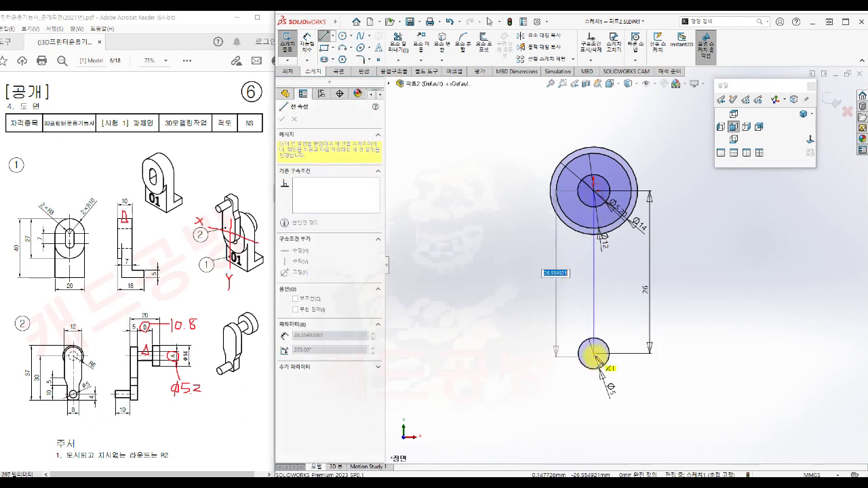
left_click(593, 353)
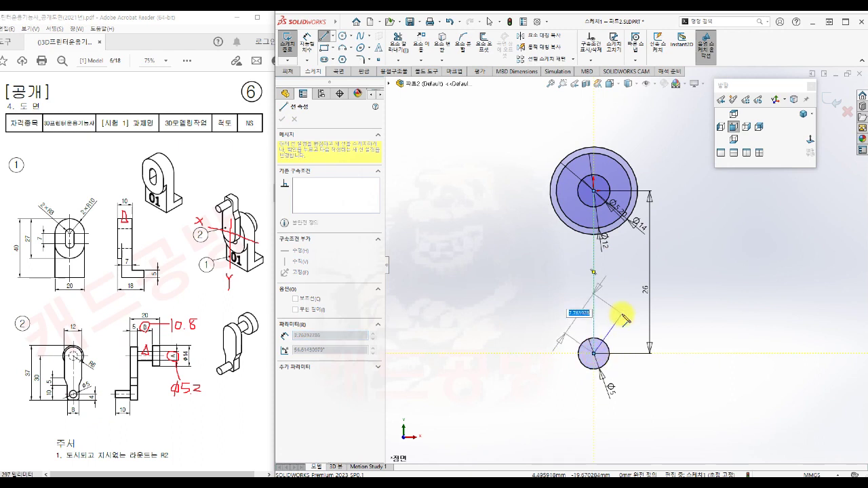
key("Escape")
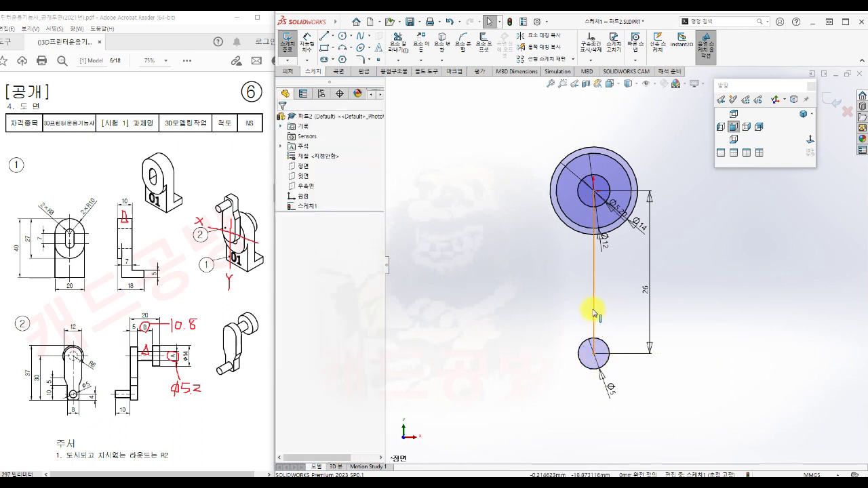
left_click(594, 310)
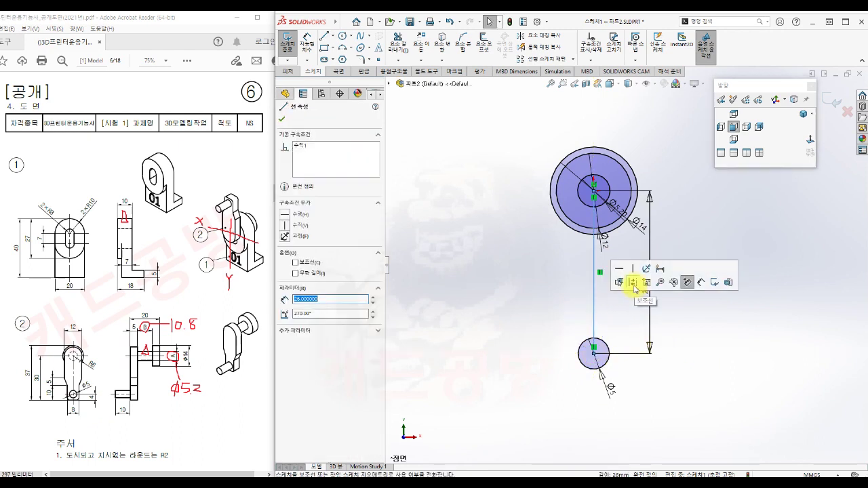
left_click(633, 282)
left_click(632, 292)
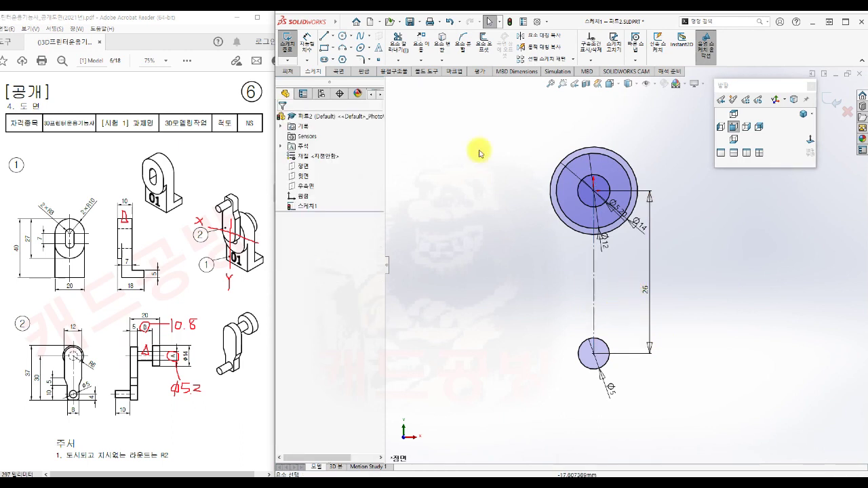
- Turn on dynamic mirroring about the vertical construction line between the two circle centres
mouse_move(305, 22)
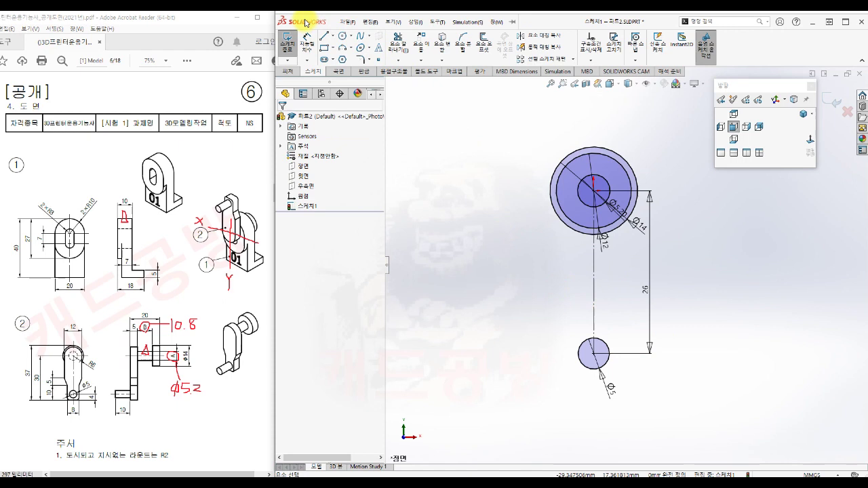
left_click(392, 21)
mouse_move(433, 22)
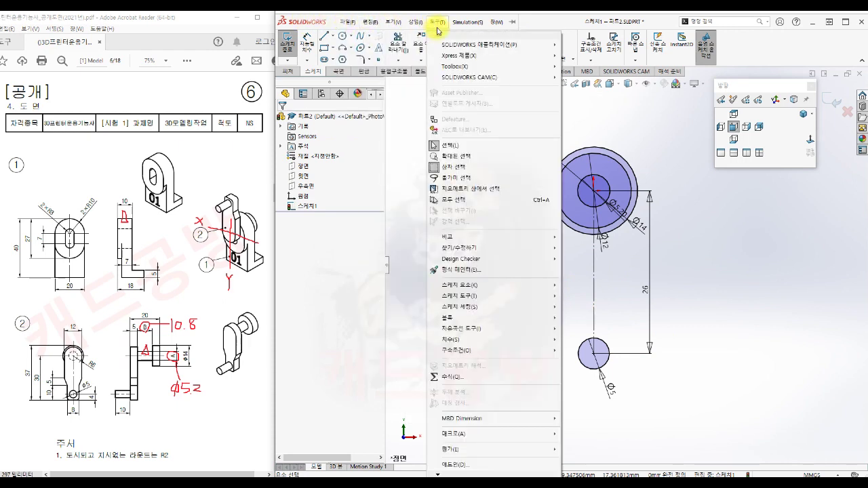
mouse_move(462, 299)
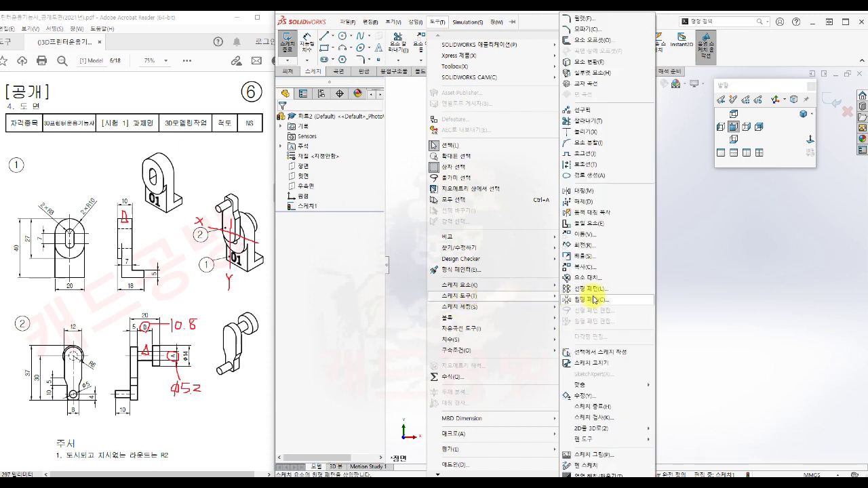
left_click(603, 214)
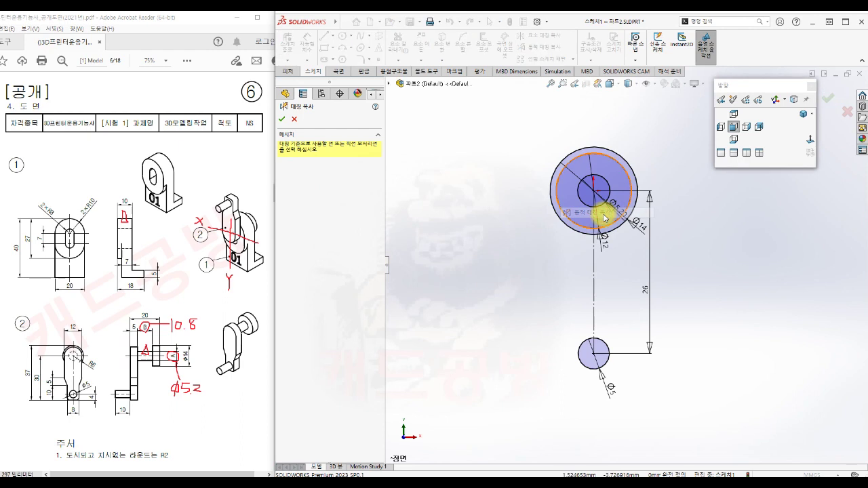
left_click(594, 278)
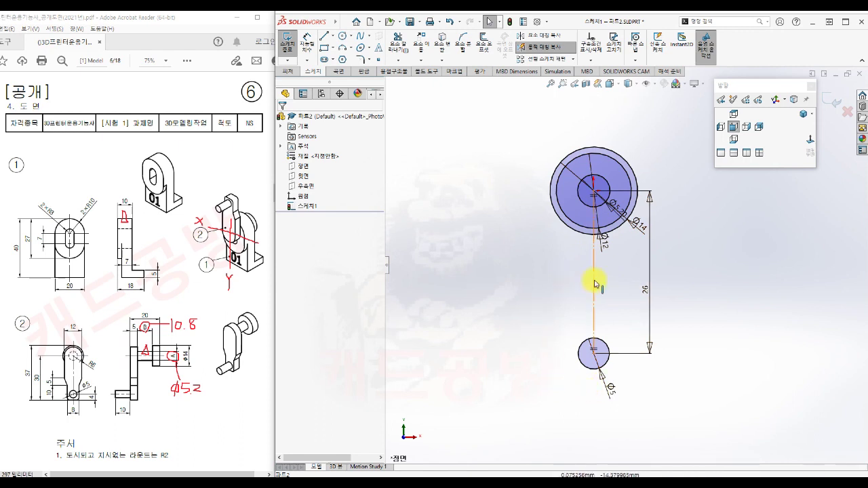
- Sketch a mirrored side outline: vertical line about 19.2 mm, inward slant about 6.8 mm, vertical line about 13.4 mm; end dynamic mirroring
scroll(619, 257, "down", 1)
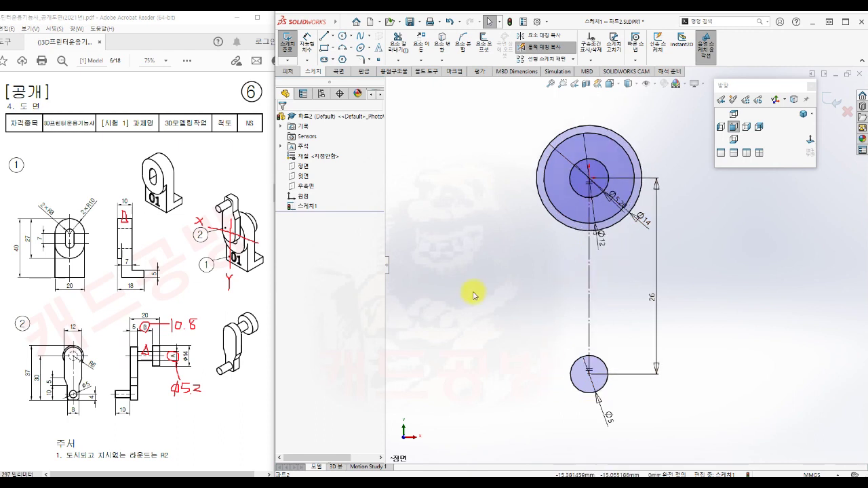
key("s")
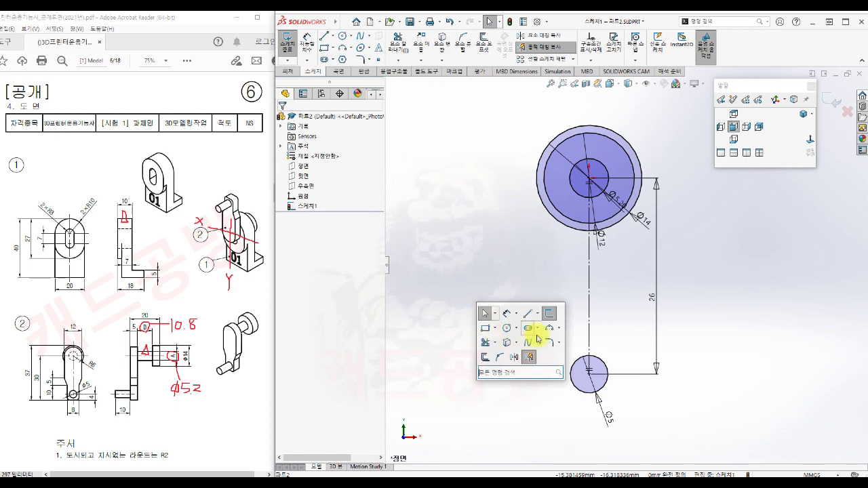
left_click(523, 310)
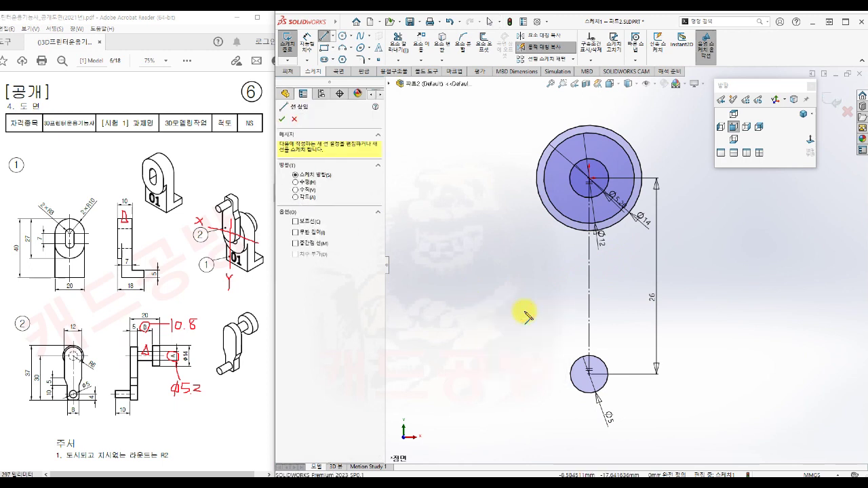
left_click(517, 128)
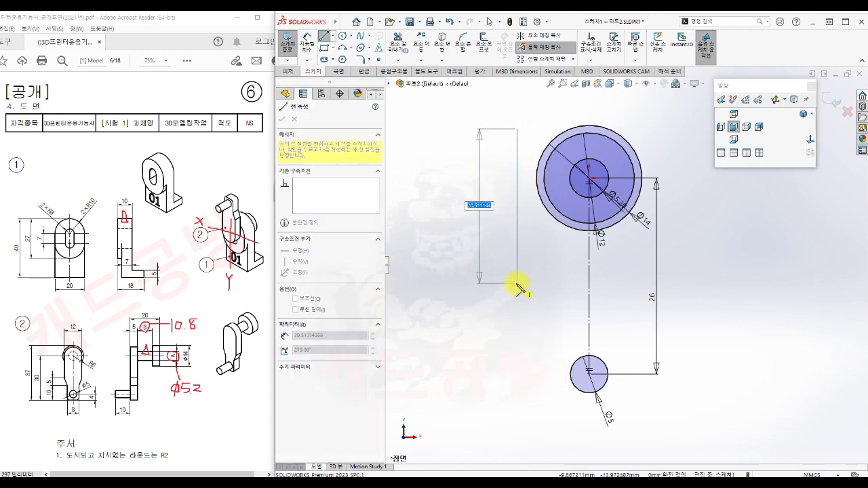
left_click(518, 273)
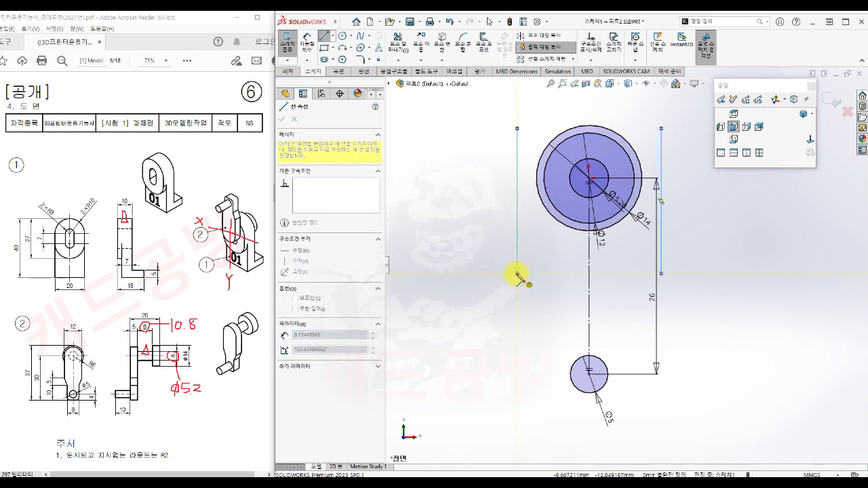
left_click(547, 315)
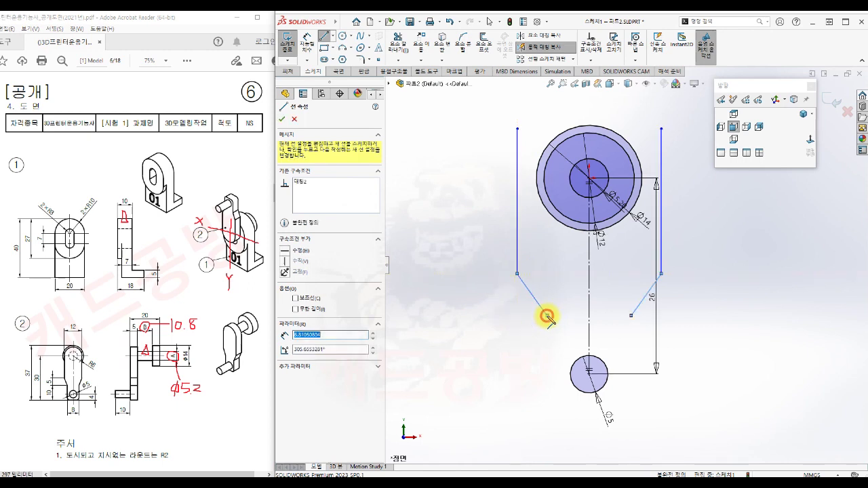
left_click(548, 417)
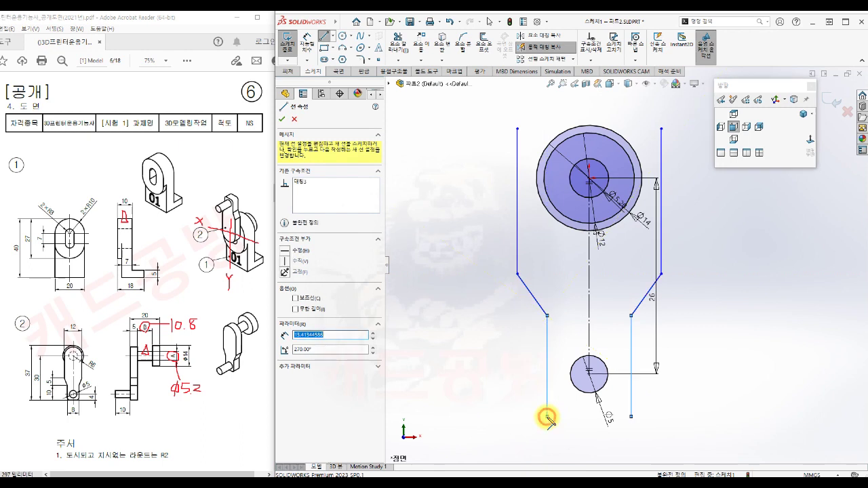
key("Escape")
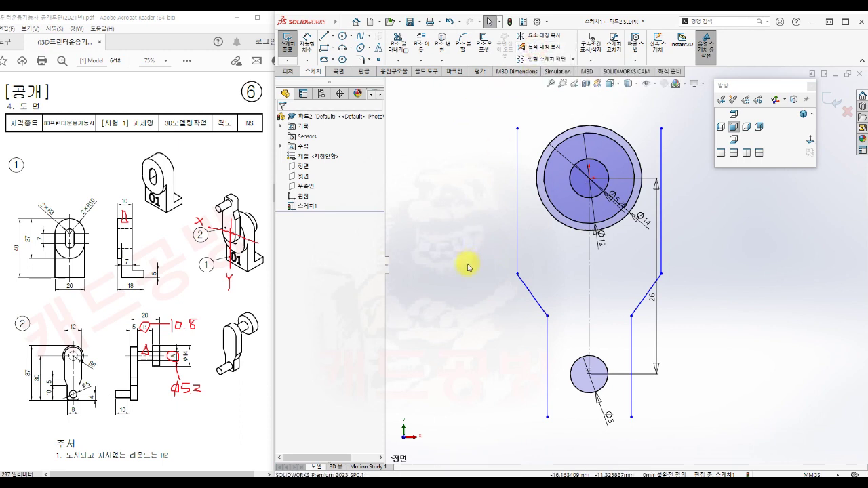
- Close the bottom of the profile with a horizontal line joining the lower ends of the two vertical lines
key("s")
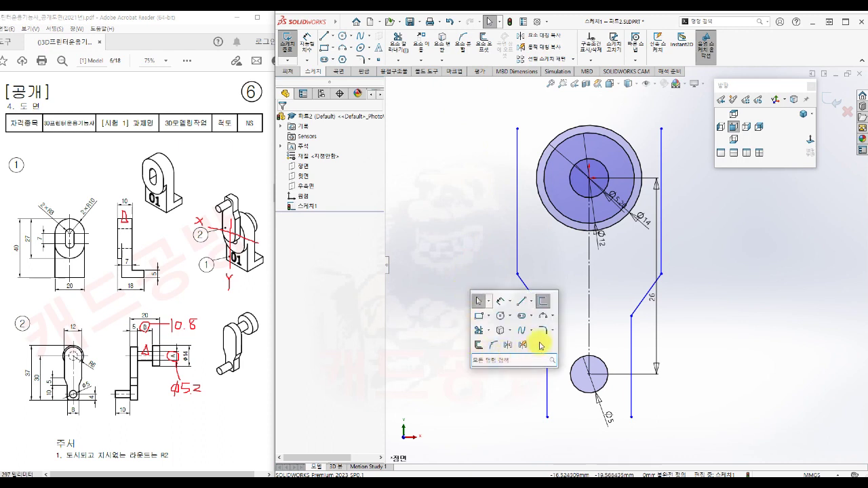
left_click(523, 300)
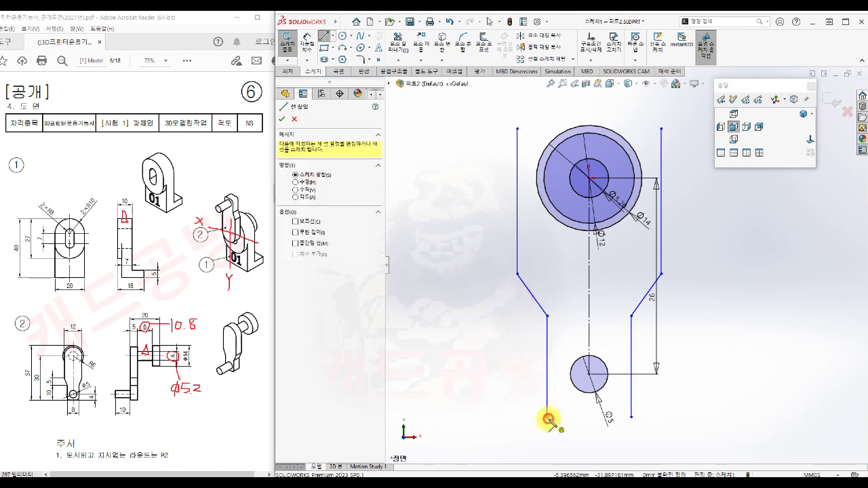
left_click(547, 417)
left_click(632, 417)
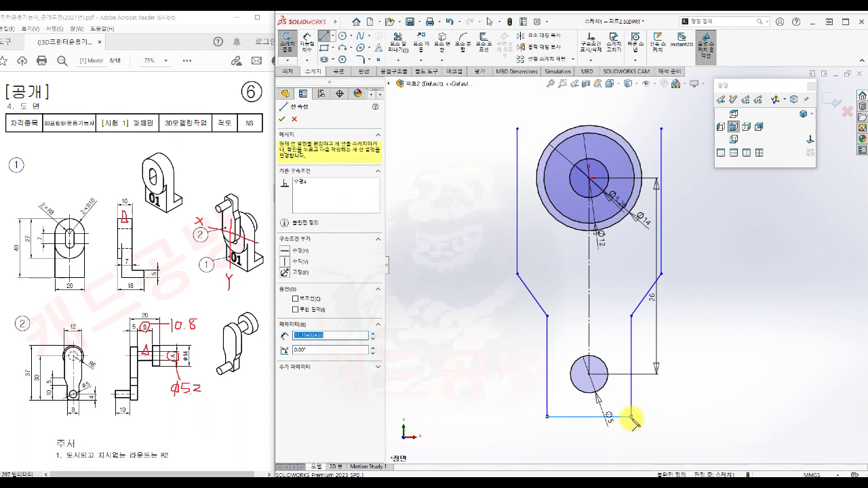
key("Escape")
key("Escape")
left_click(701, 435)
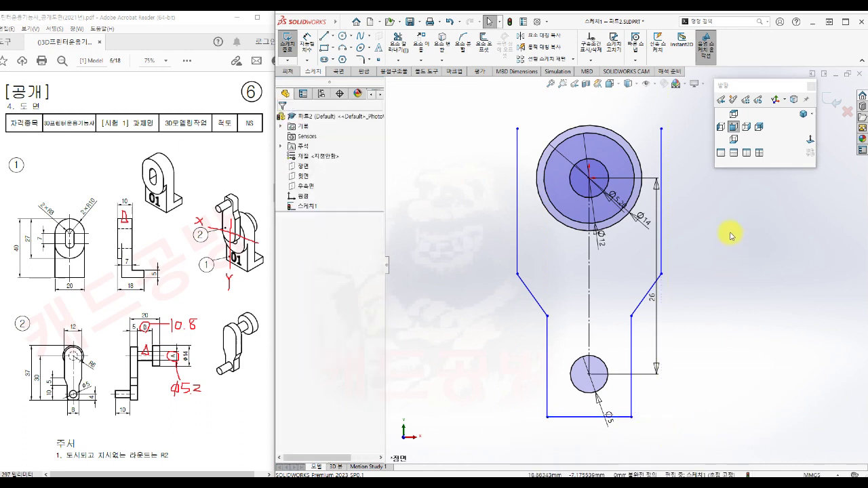
- Make the upper left vertical line tangent to the 12 mm circle
left_click(517, 192)
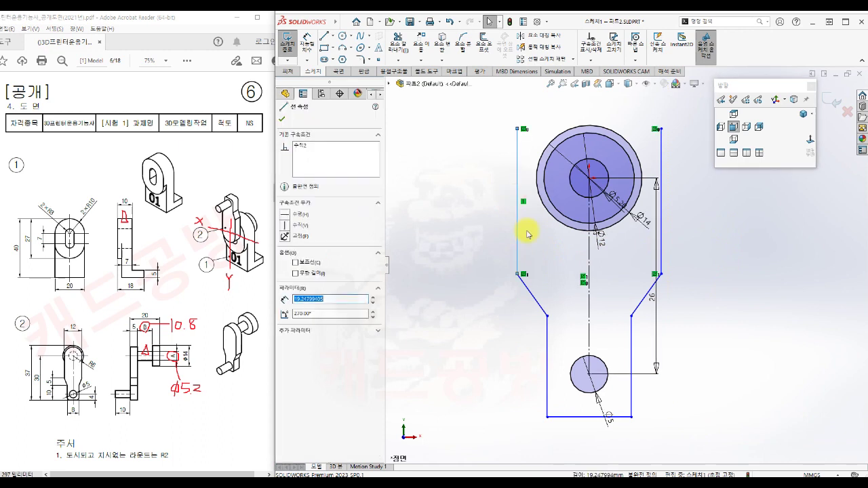
left_click(552, 203, "ctrl")
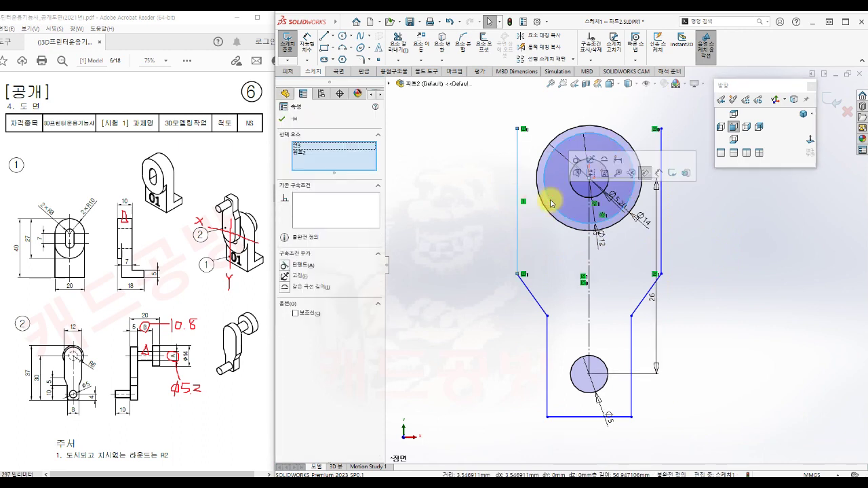
left_click(578, 161)
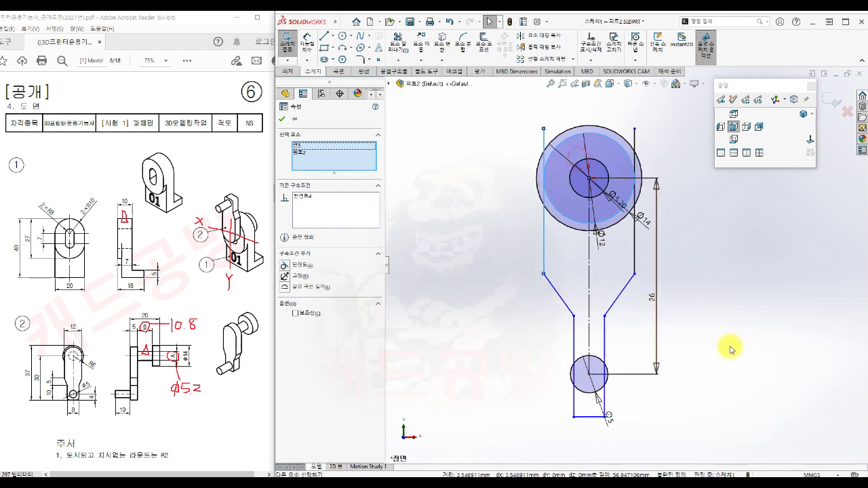
left_click(712, 305)
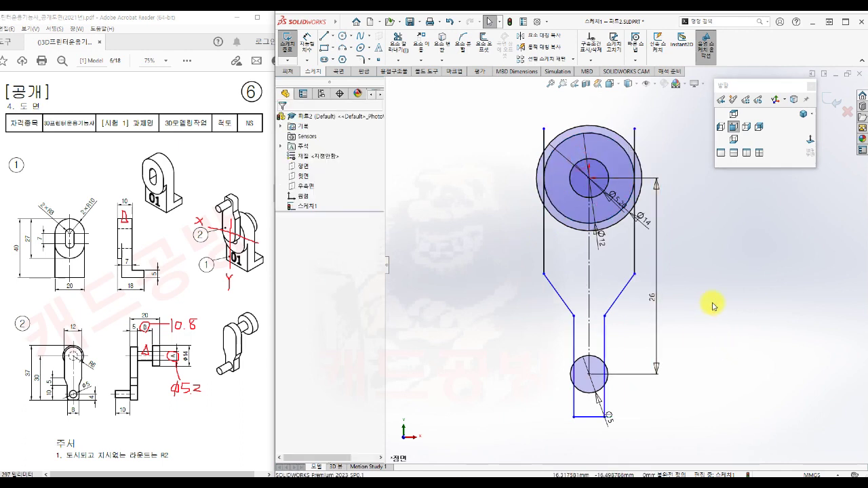
- Trim the portions of both upper vertical lines that extend above their tangent points on the 12 mm circle
key("s")
left_click(721, 344)
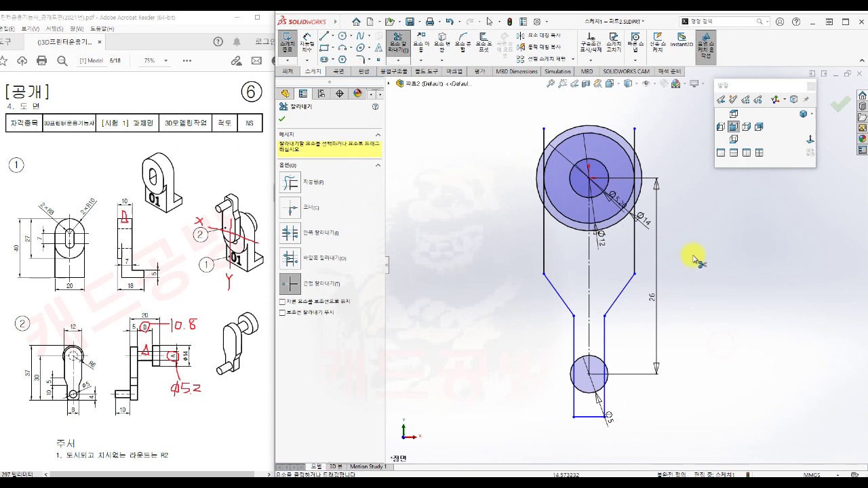
scroll(617, 135, "down", 2)
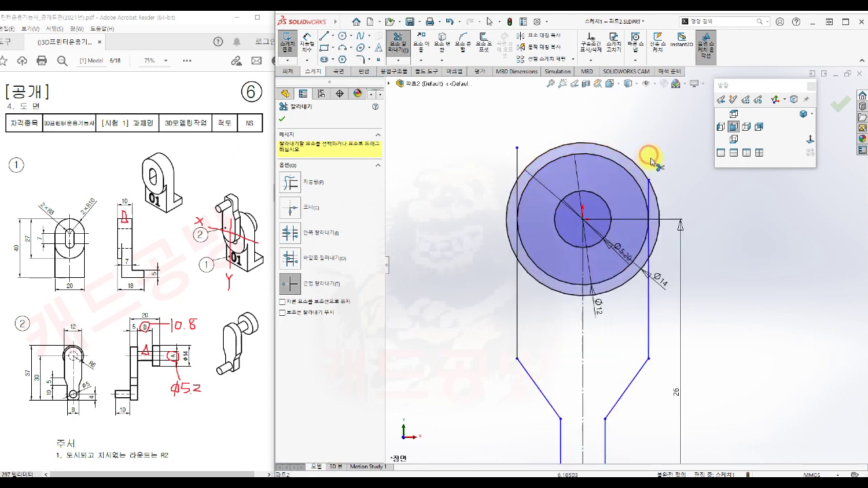
left_click(518, 153)
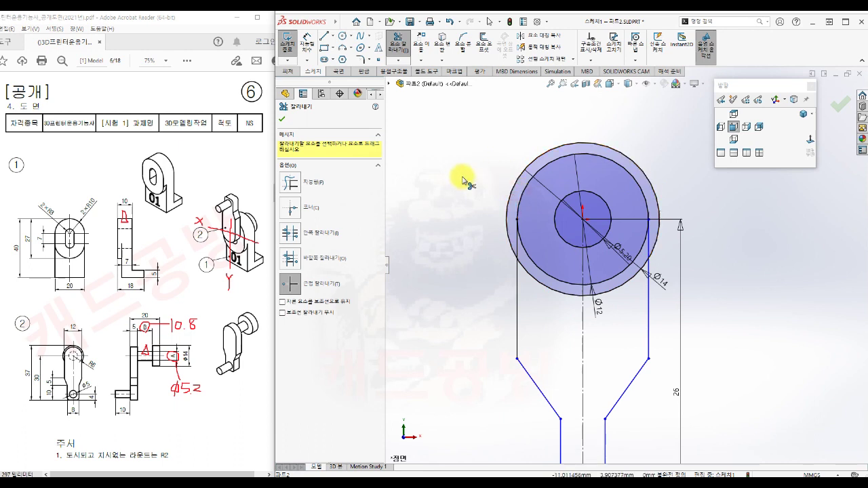
scroll(474, 212, "up", 3)
scroll(678, 400, "down", 1)
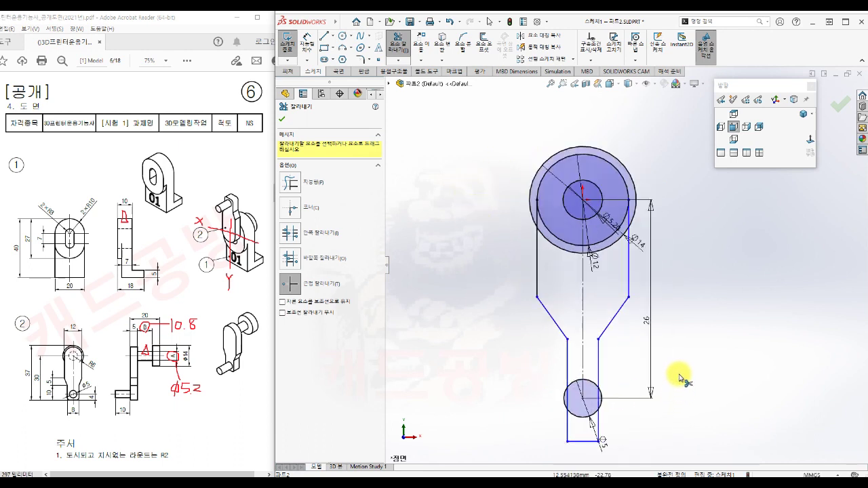
key("Escape")
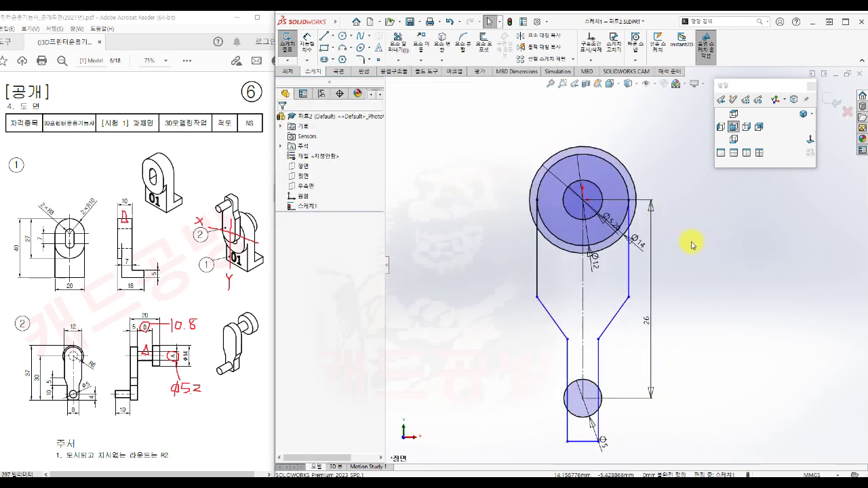
- Make the upper right vertical line tangent to the 12 mm circle
left_click(629, 254)
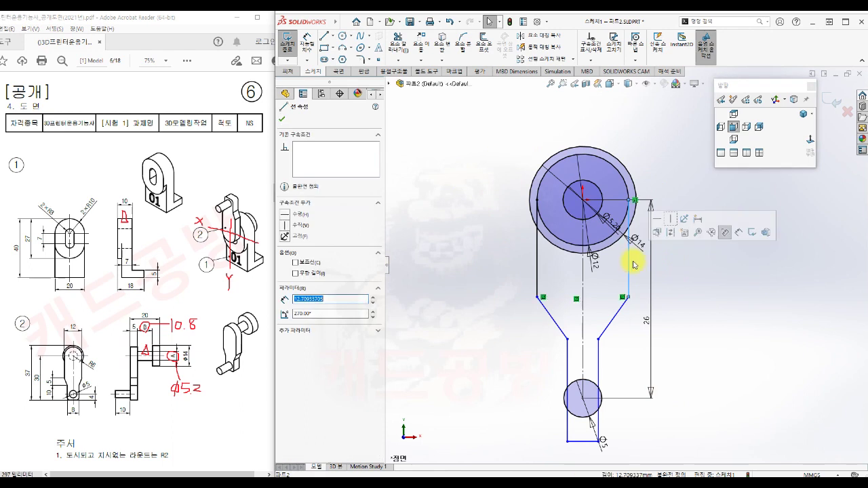
left_click(626, 179, "ctrl")
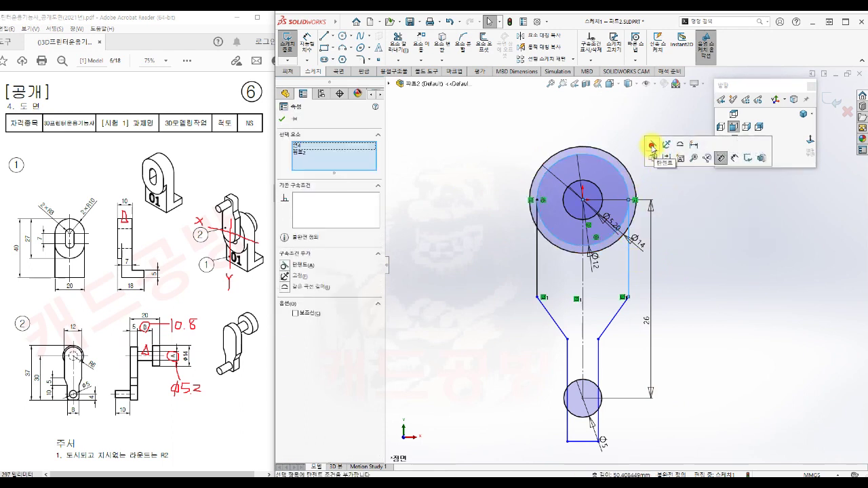
left_click(652, 145)
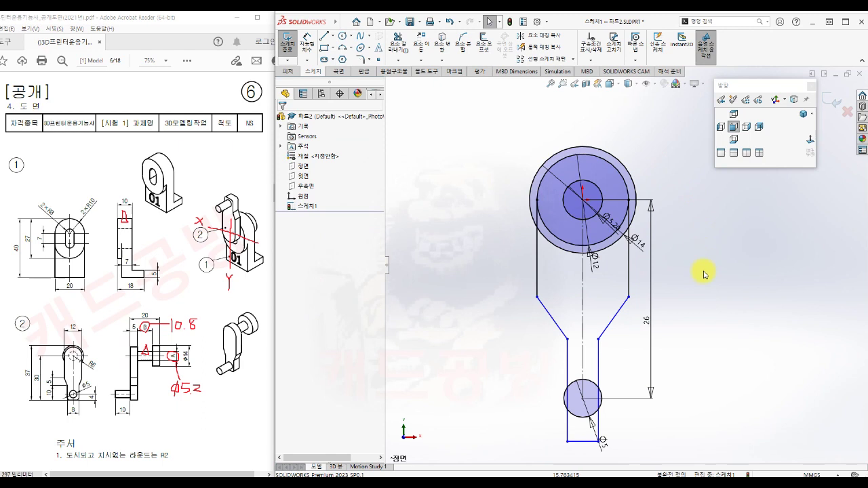
- Dimension the width between the two lower vertical lines as 8 mm
scroll(698, 299, "up", 2)
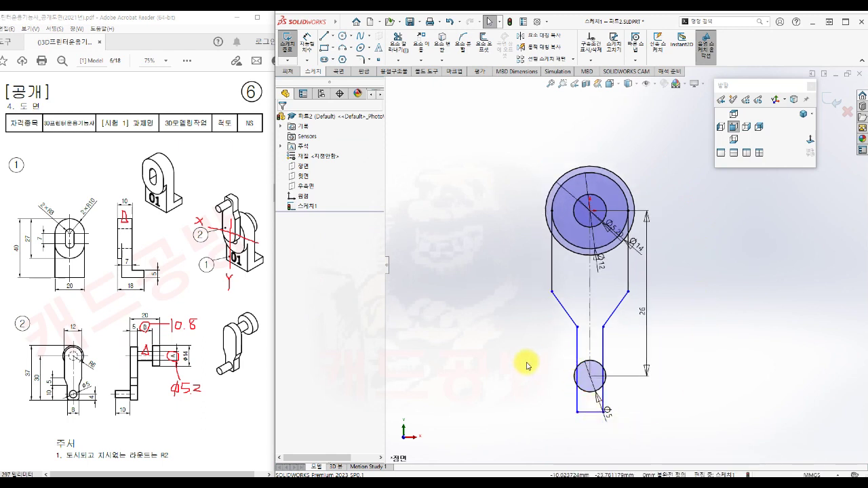
key("s")
left_click(562, 376)
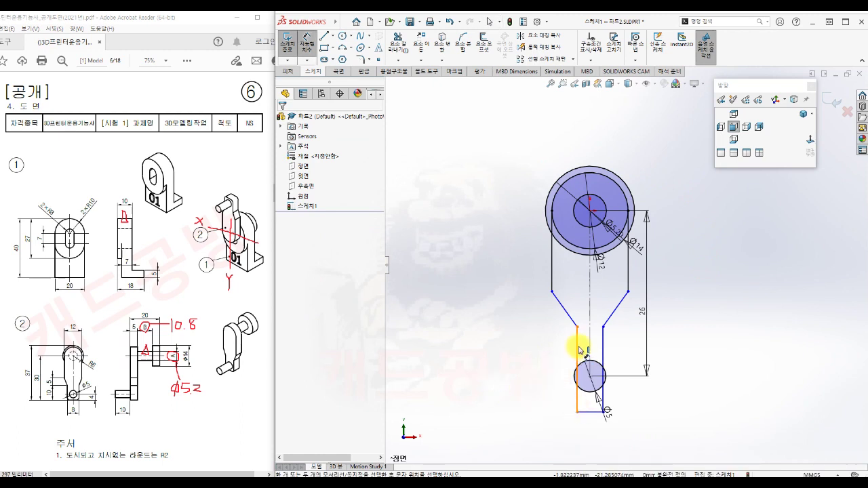
left_click(602, 351)
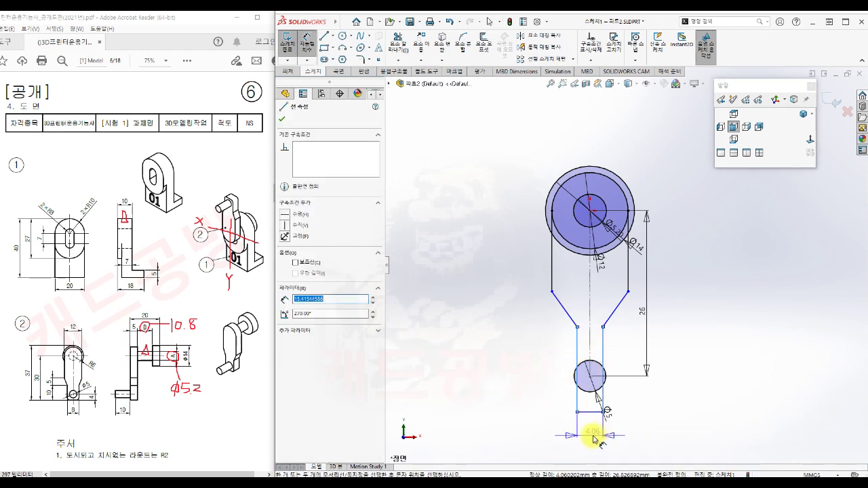
left_click(592, 435)
type("8")
key("Return")
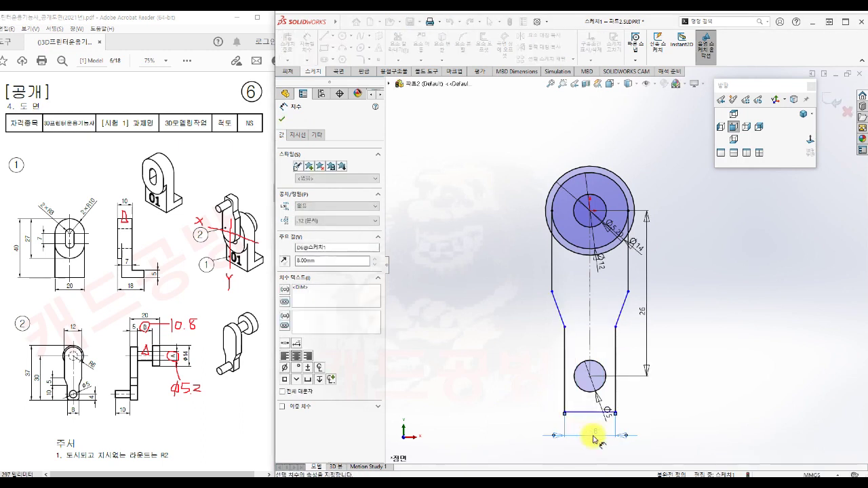
left_click(710, 412)
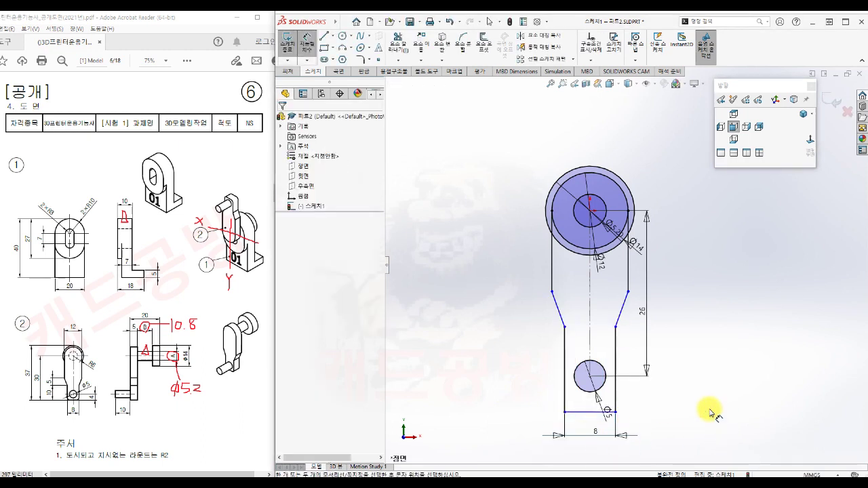
- Dimension the distance from the bottom line to the centre of the 5 mm circle as 4 mm
left_click(582, 411)
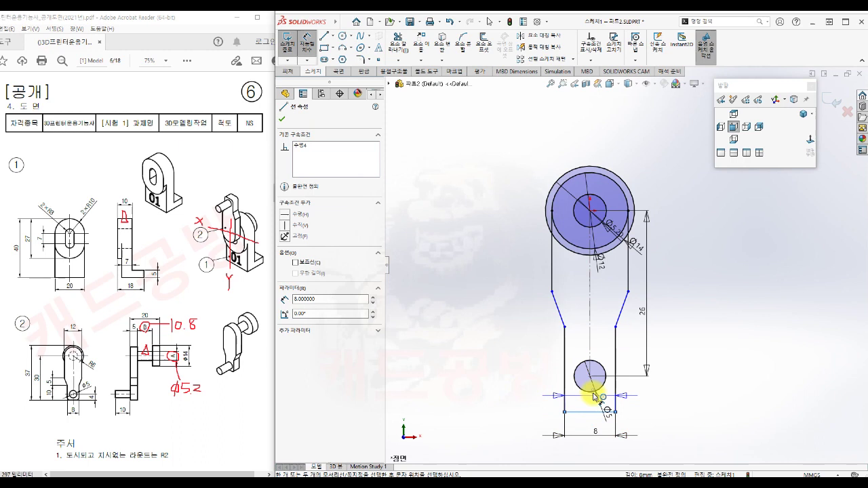
left_click(586, 372)
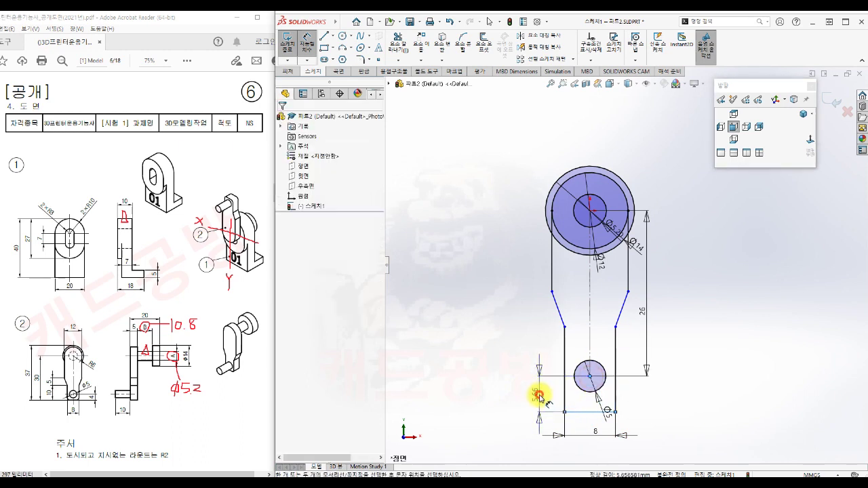
left_click(538, 395)
type("4")
key("Return")
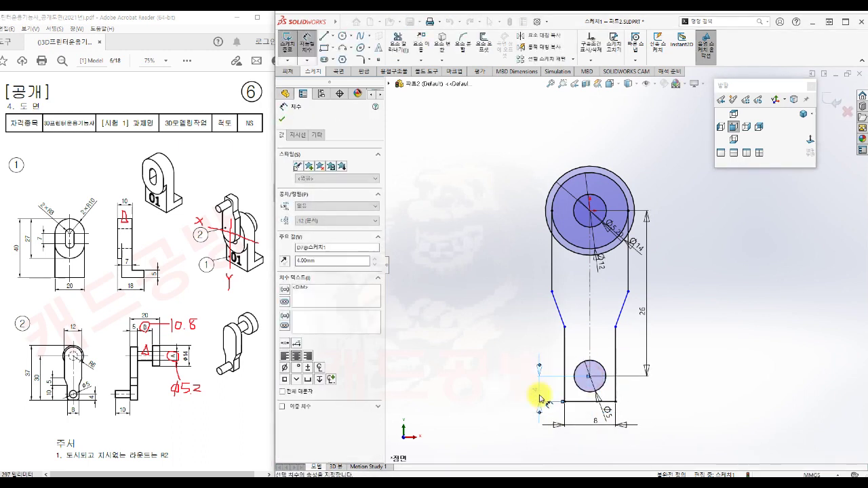
left_click(682, 403)
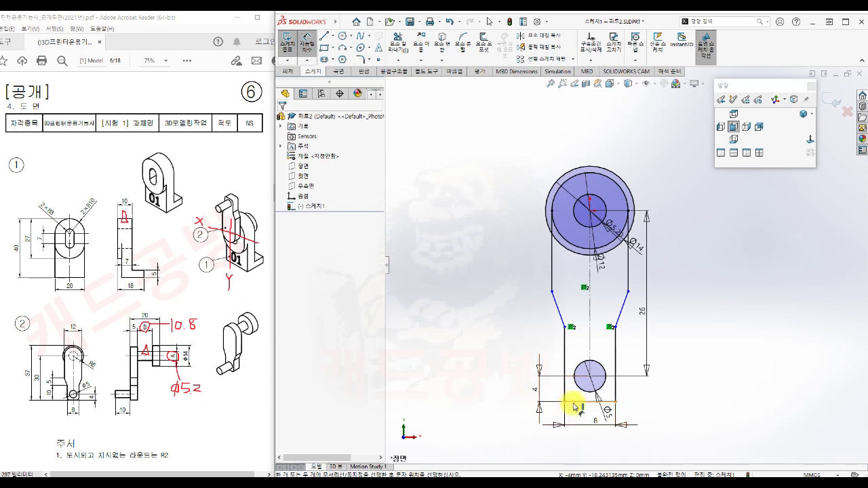
- Dimension the height from the bottom line to the lower end of the left slanted line as 10 mm
left_click(575, 404)
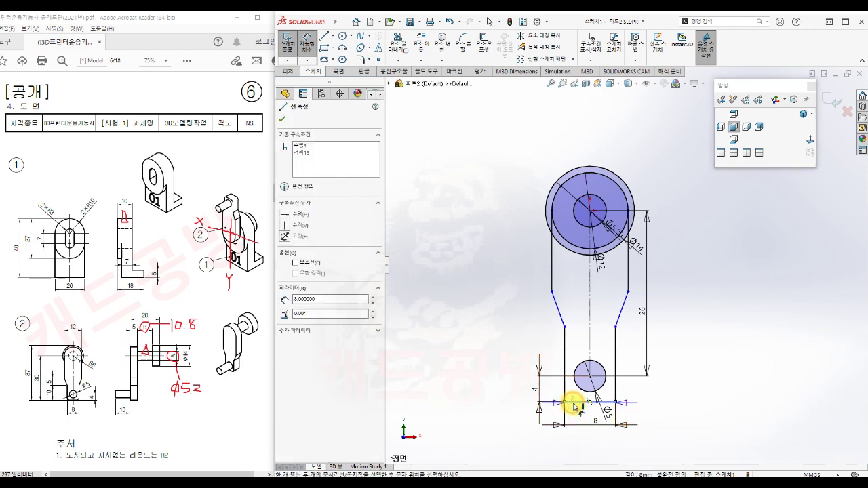
left_click(566, 327)
left_click(494, 375)
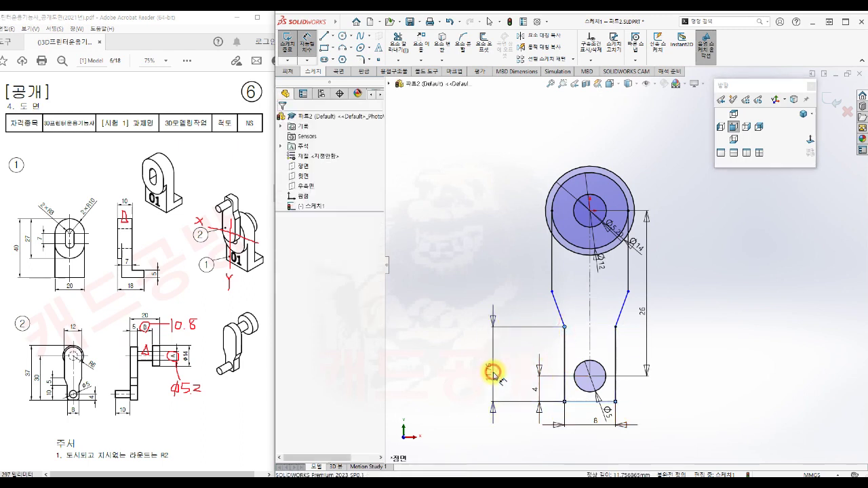
key("Return")
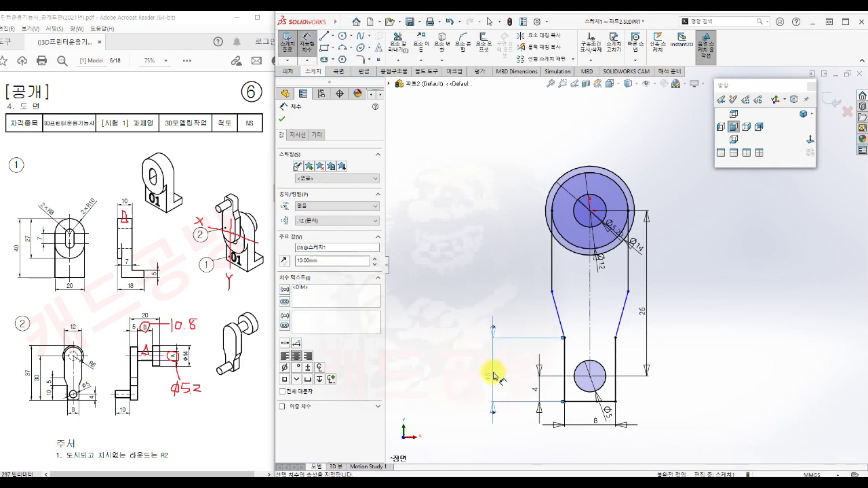
key("Escape")
- Dimension the vertical distance between the two ends of the left slanted line as 5 mm
left_click(565, 338)
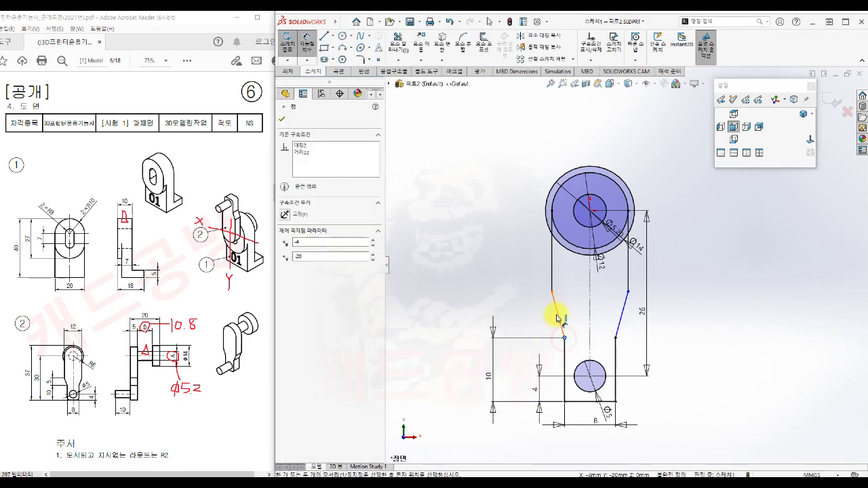
left_click(553, 293)
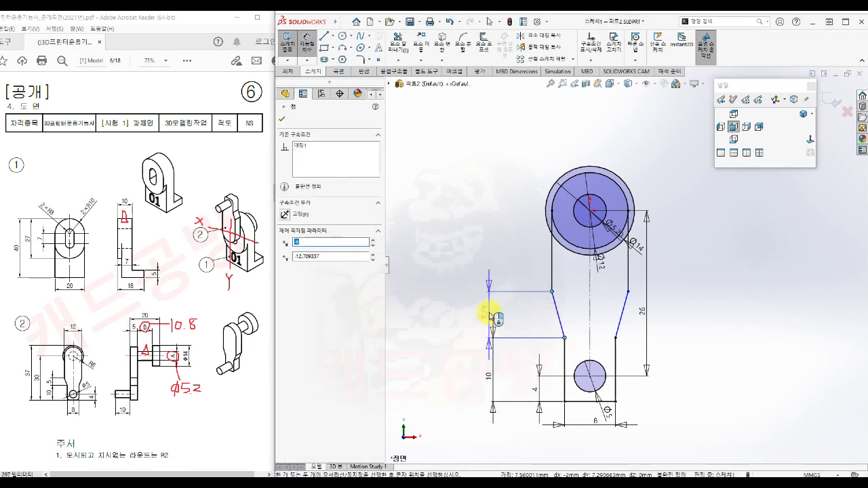
left_click(490, 314)
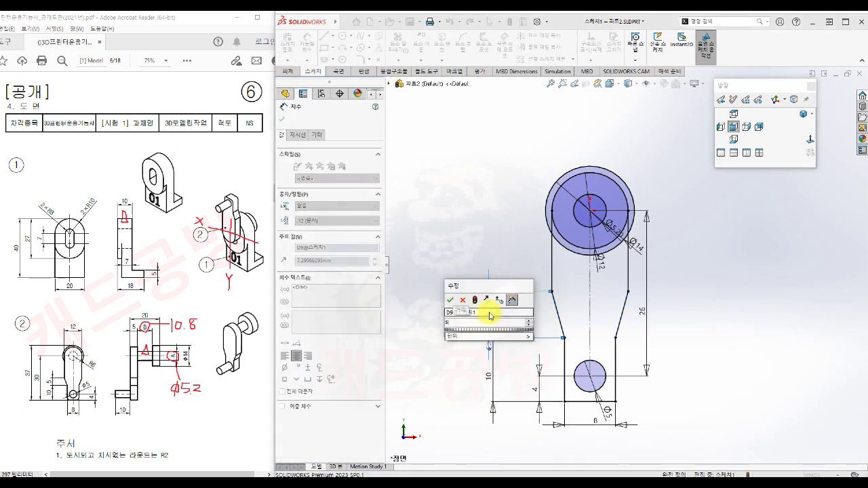
key("Return")
key("Return")
key("Escape")
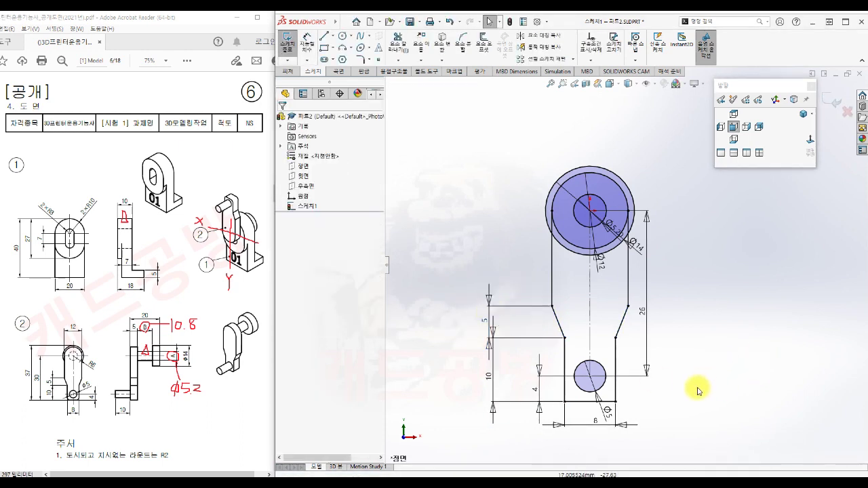
- Exit the lever profile sketch
scroll(605, 445, "up", 2)
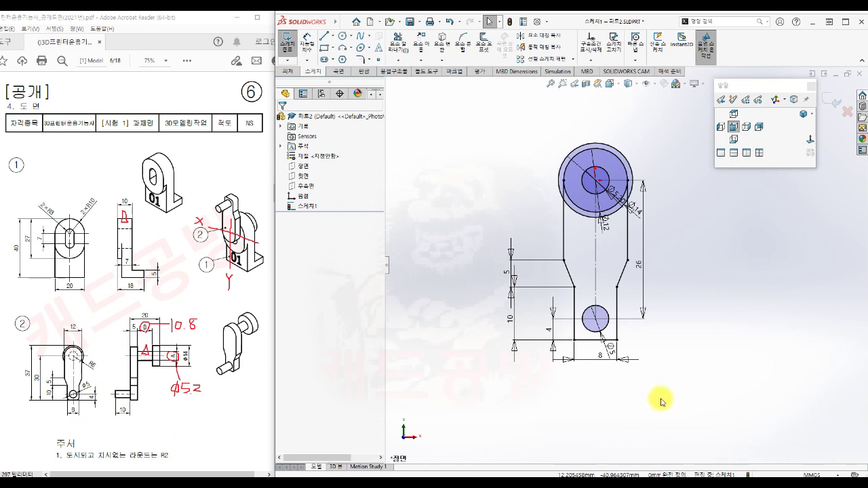
key("s")
left_click(737, 411)
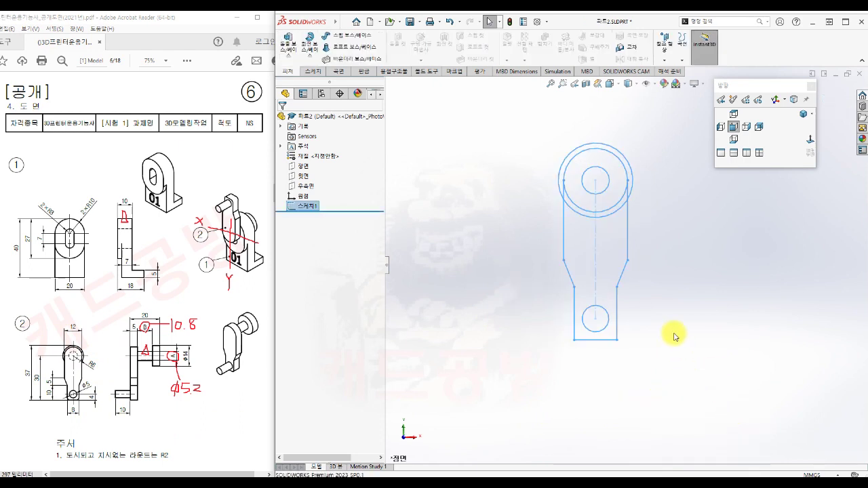
- Start a Boss Extrude from the sketch and select all regions inside the lever outline, including both small circles but not the outer 14 mm ring
key("s")
left_click(708, 347)
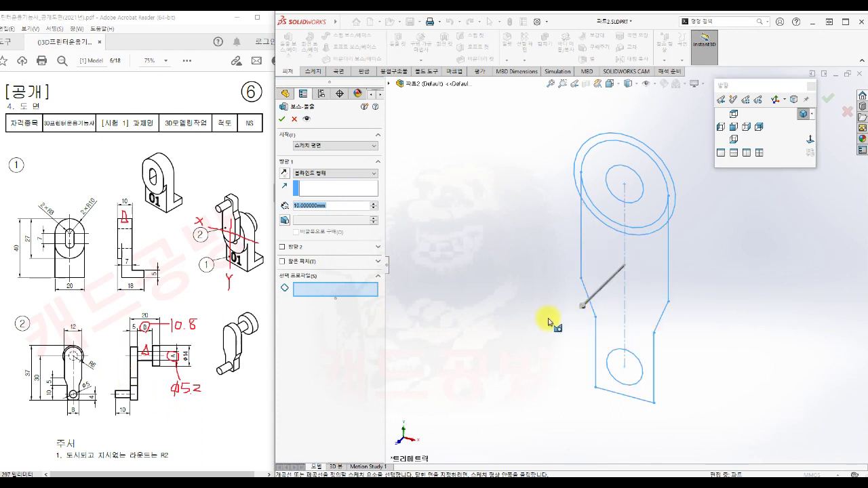
left_click(604, 188)
left_click(632, 182)
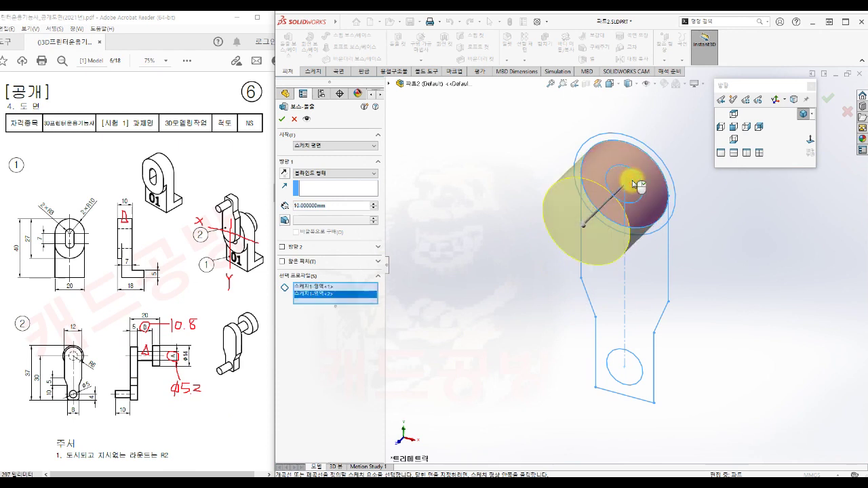
scroll(604, 224, "down", 2)
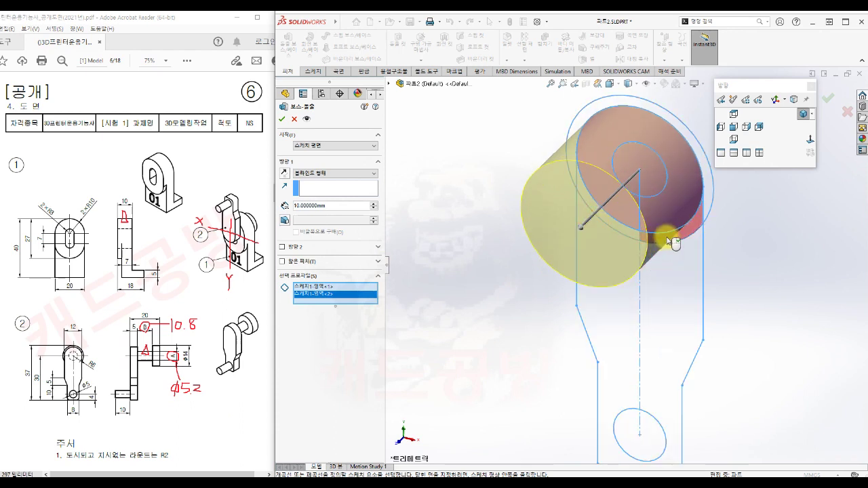
left_click(684, 234)
left_click(631, 236)
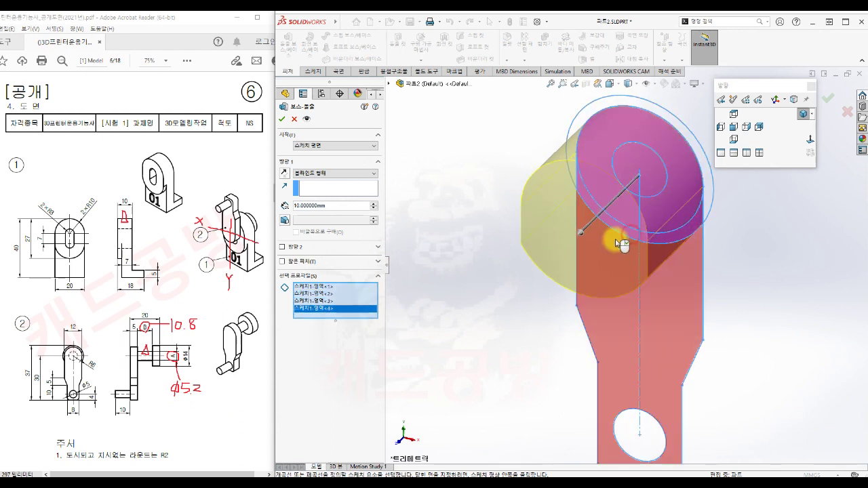
left_click(670, 281)
scroll(665, 270, "up", 2)
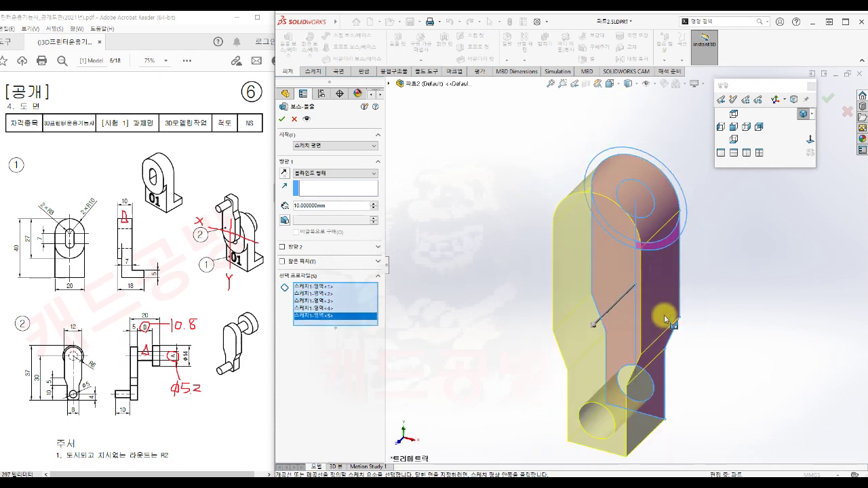
left_click(653, 375)
scroll(739, 285, "up", 2)
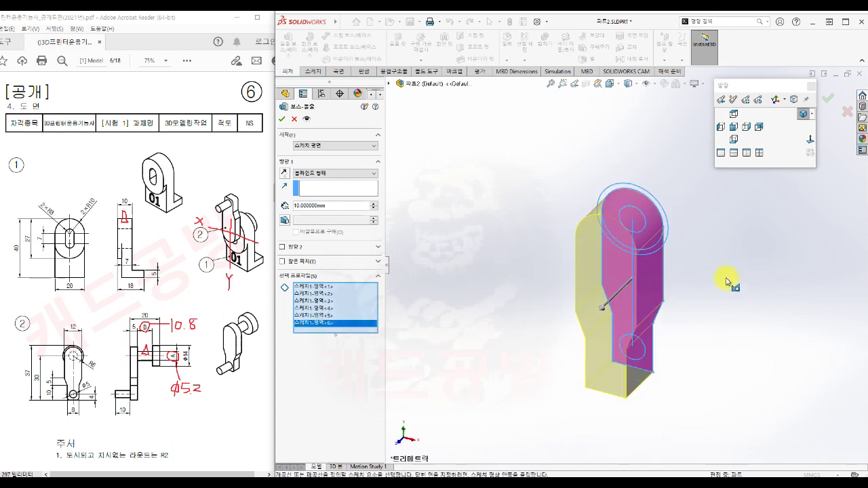
- Set the lever body's extrusion depth to 5 mm and create it
middle_click_drag(713, 334, 679, 293)
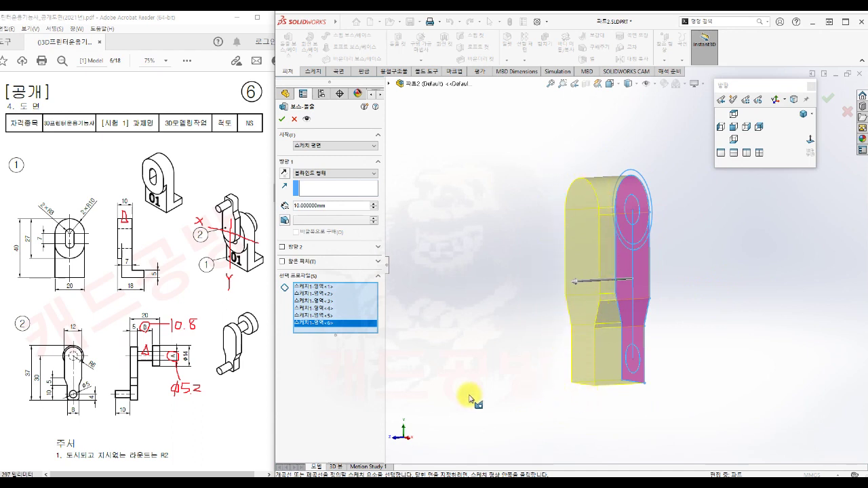
double_click(330, 206)
type("5")
left_click(476, 392)
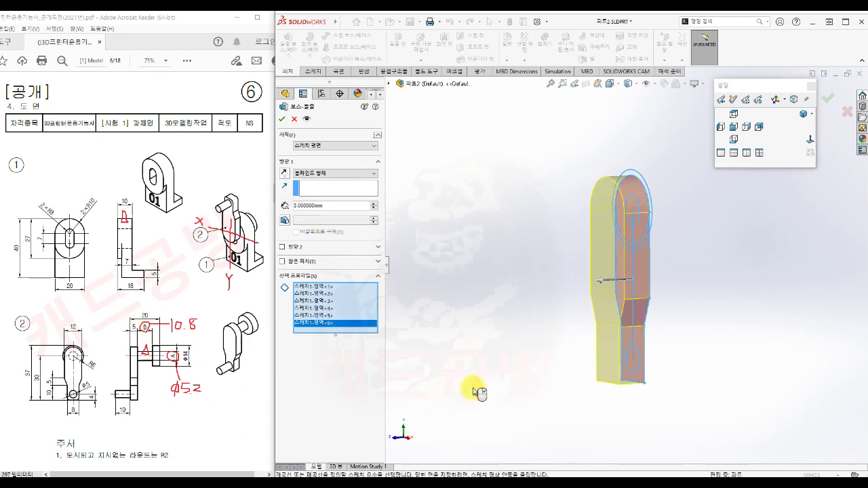
left_click(283, 118)
- Reuse the lever sketch to extrude its lower 5 mm circle 15 mm as a pin through the lever's front
key("s")
left_click(539, 313)
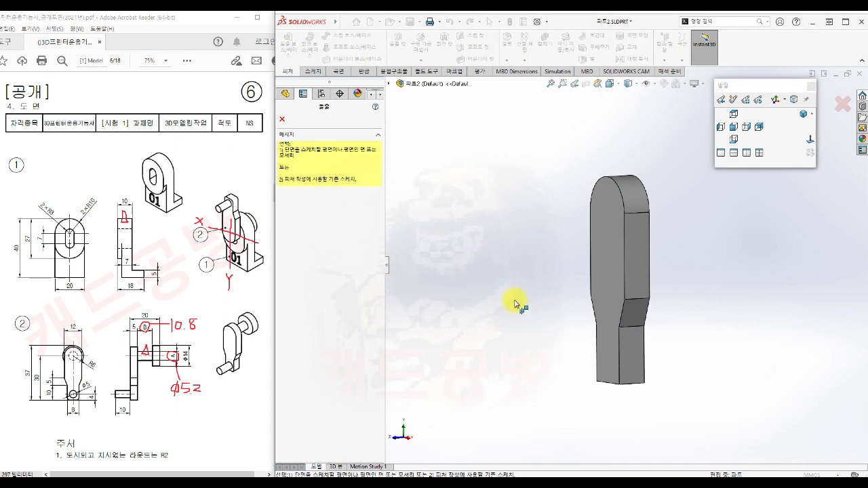
left_click(389, 84)
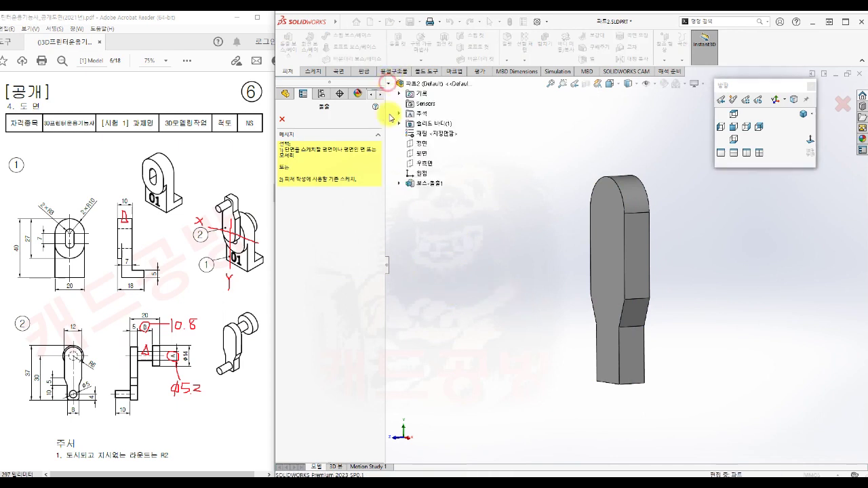
left_click(399, 183)
left_click(434, 193)
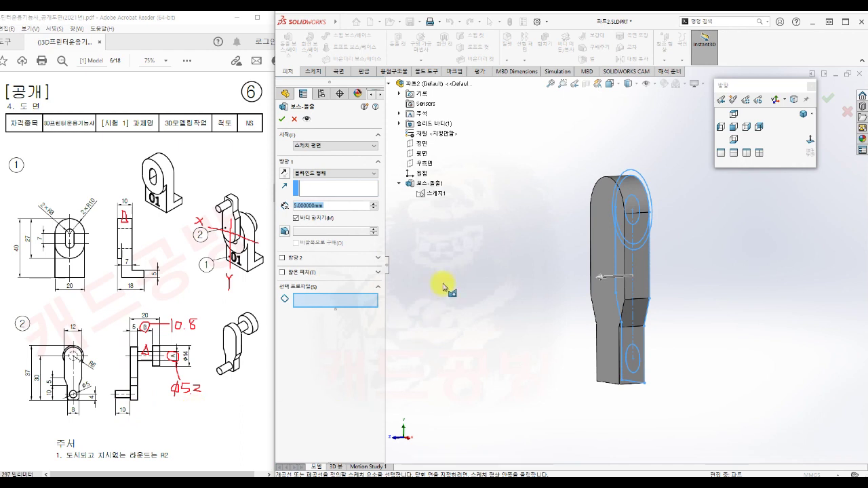
type("15")
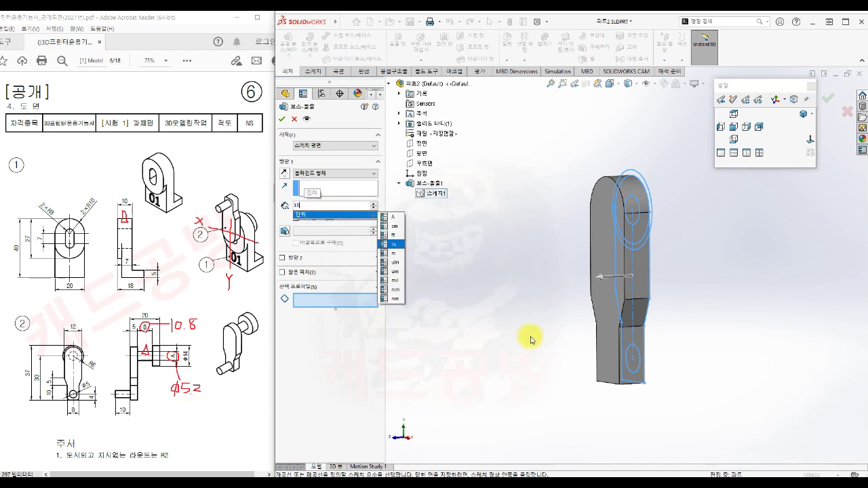
key("Return")
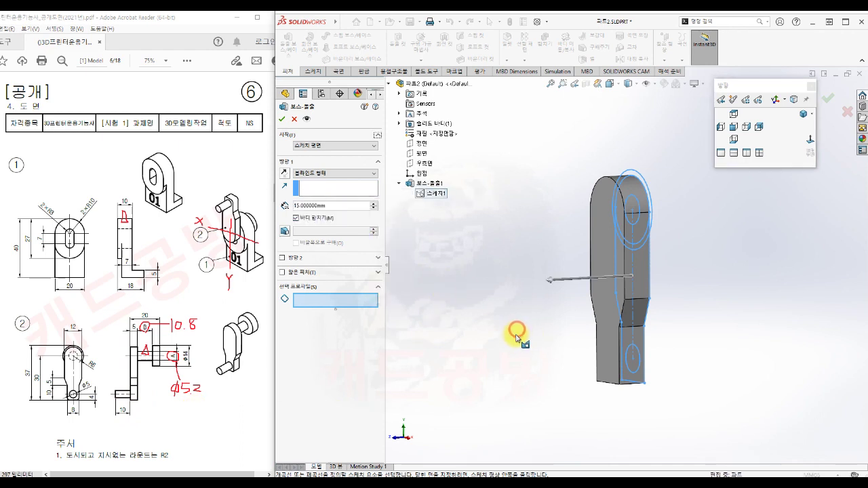
left_click(640, 369)
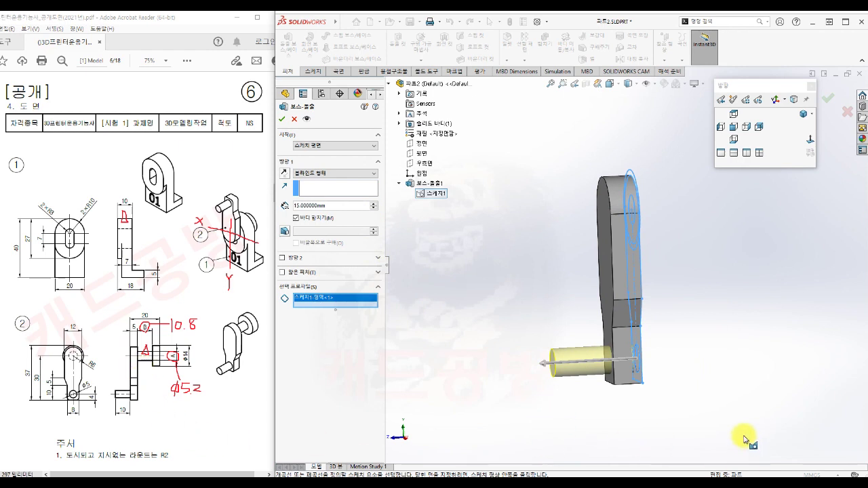
middle_click_drag(746, 441, 732, 434)
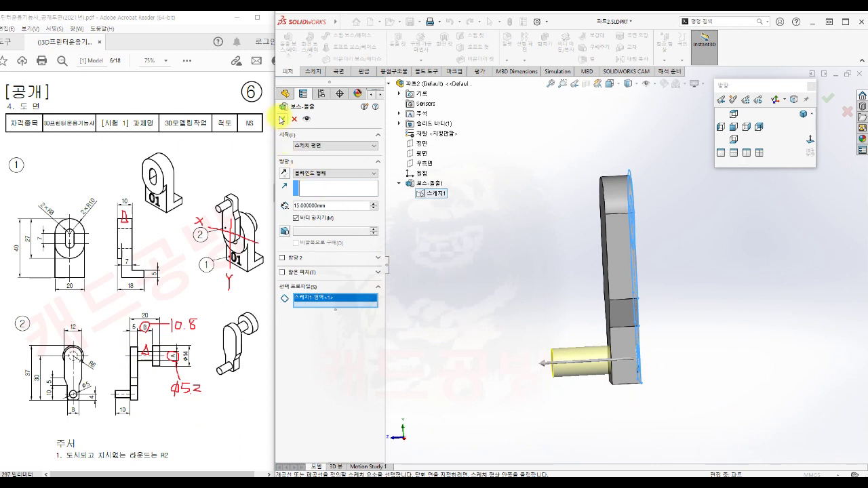
key("Return")
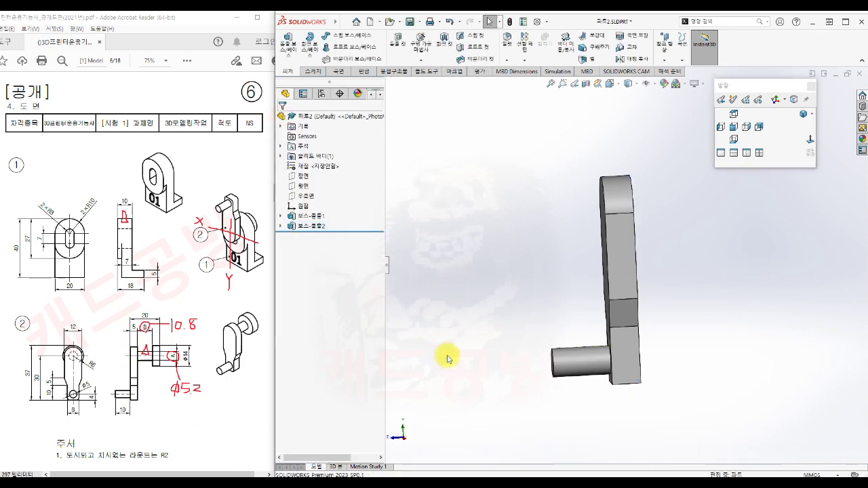
- Reuse the lever sketch to extrude the upper 5.2 mm circle 10.8 mm in the reversed direction as a shaft behind the lever
key("s")
left_click(477, 382)
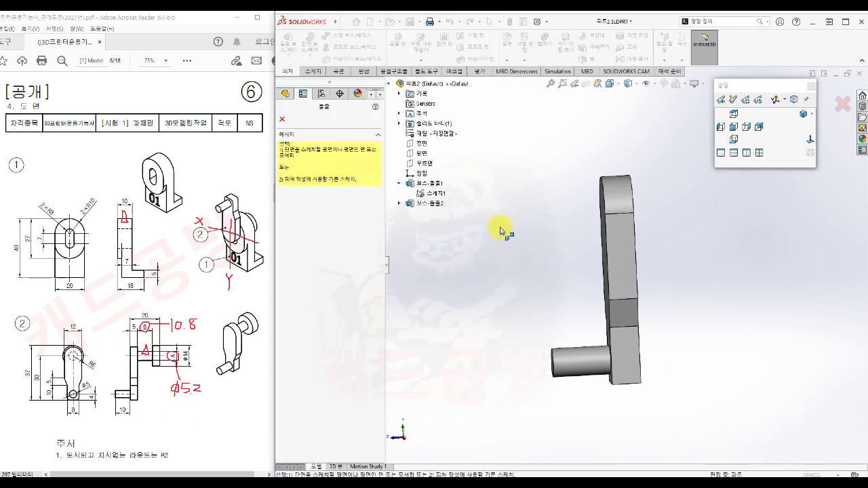
left_click(437, 195)
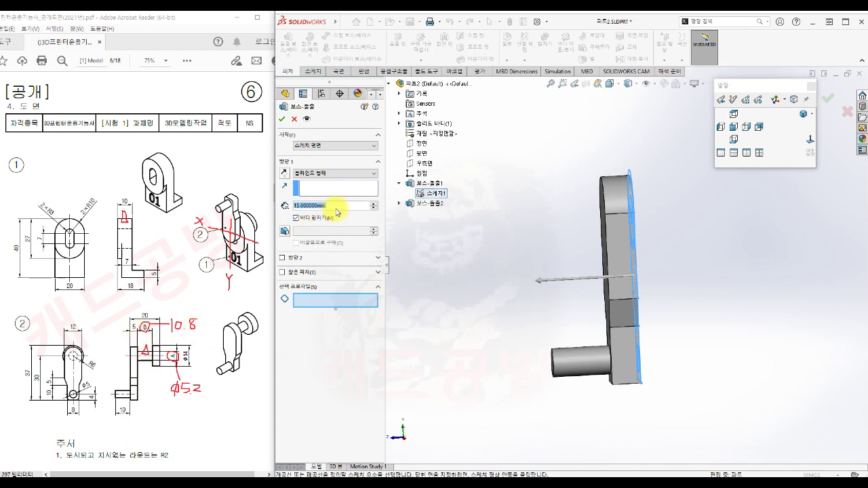
type("10.8")
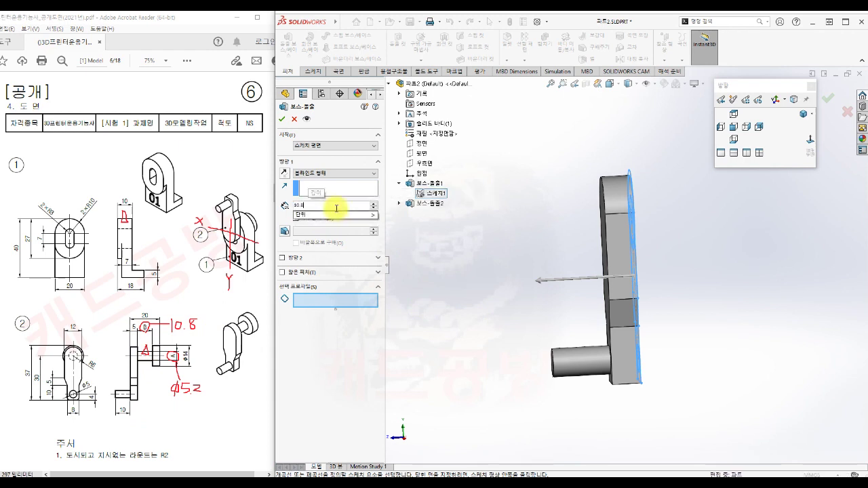
left_click(465, 290)
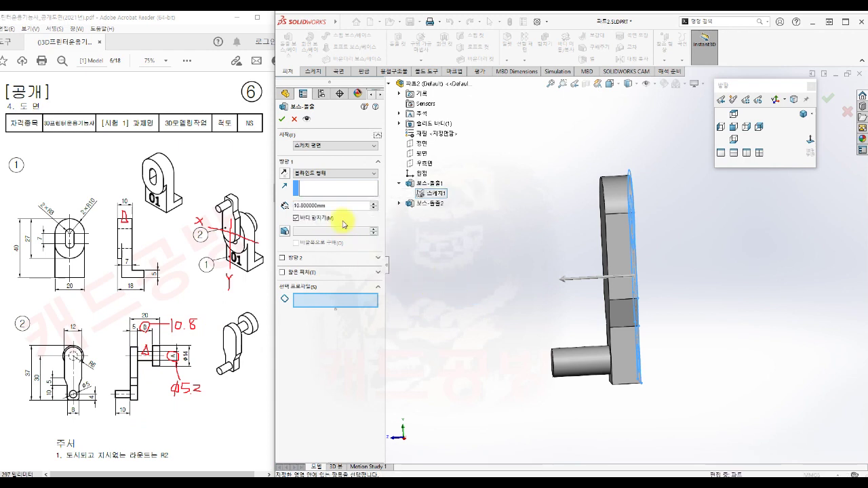
mouse_move(750, 324)
middle_mouse_down()
mouse_move(730, 316)
mouse_move(717, 326)
middle_mouse_up()
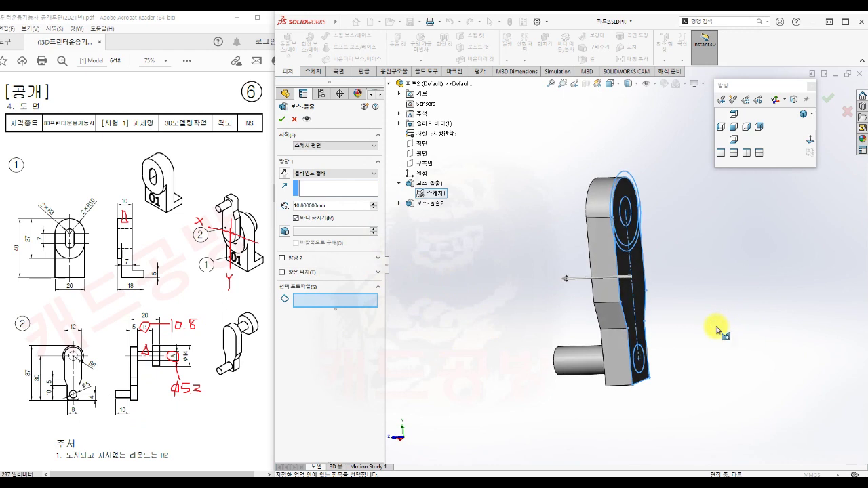
left_click(624, 206)
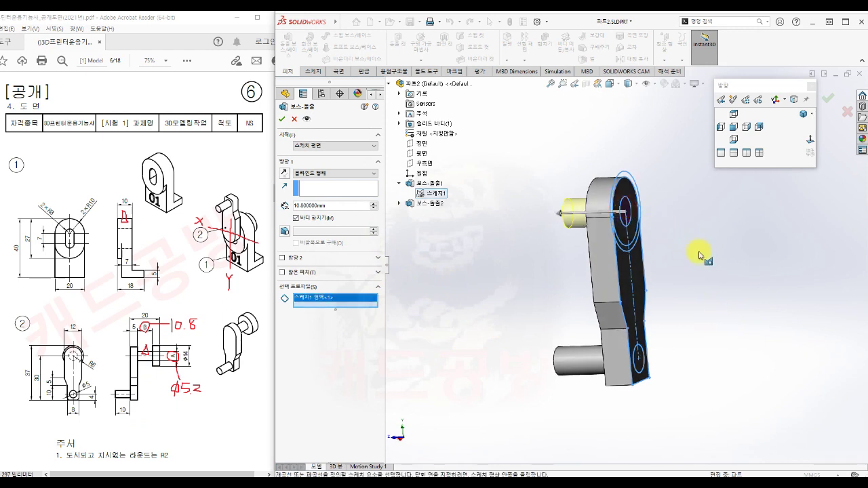
left_click(284, 172)
middle_click_drag(688, 276, 712, 275)
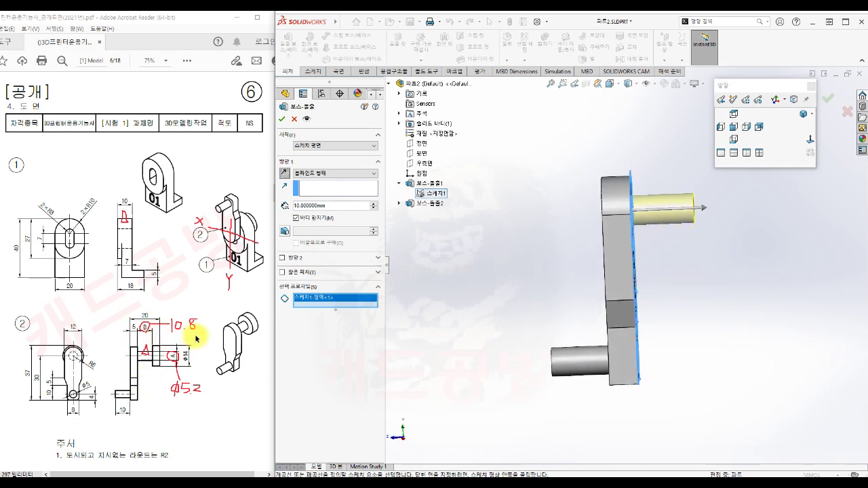
left_click(281, 119)
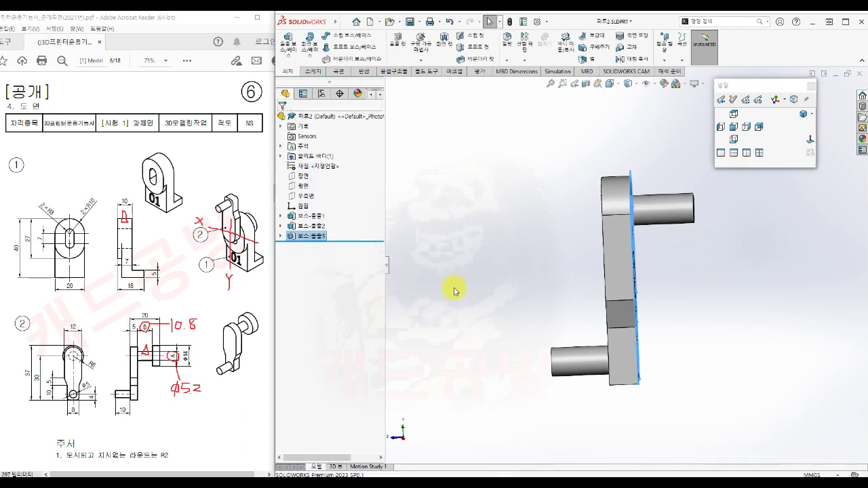
left_click(455, 293)
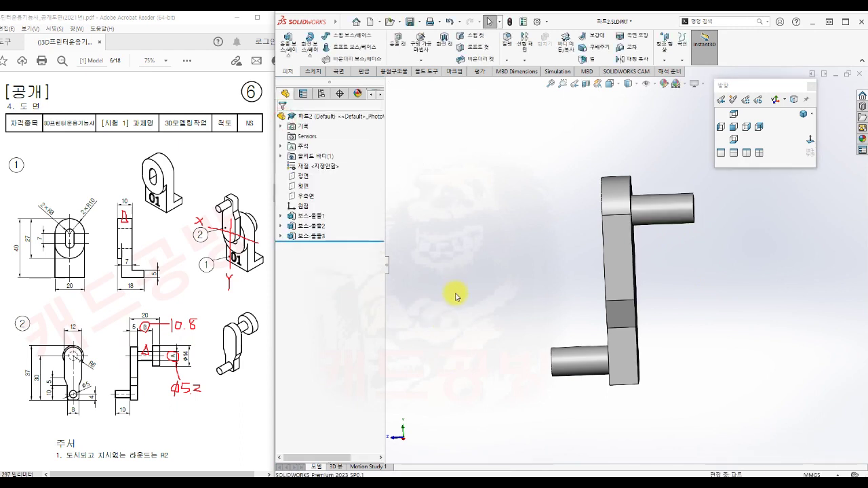
- Start a Boss Extrude from the lever sketch and select every region inside the upper 14 mm circle, including the 5.2 mm circle
key("s")
left_click(493, 309)
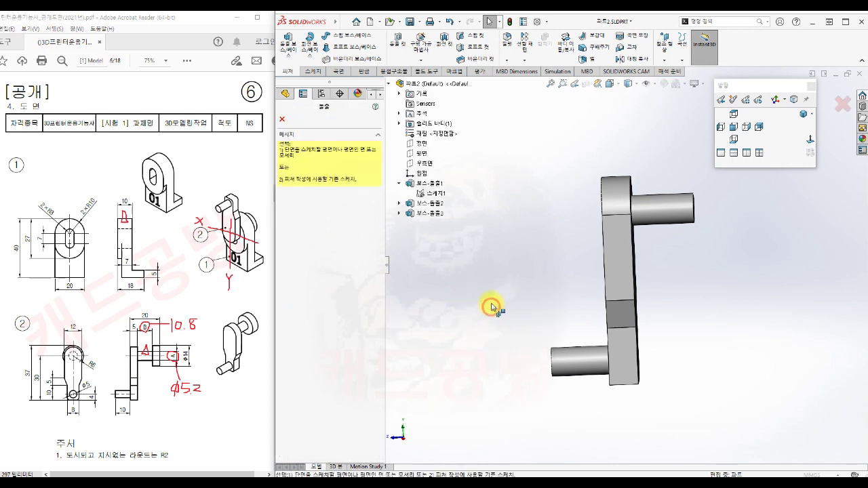
left_click(433, 193)
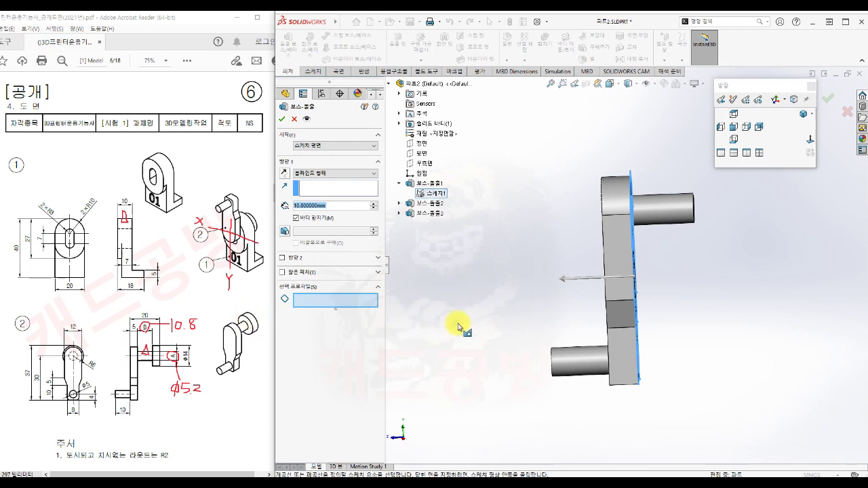
mouse_move(601, 333)
middle_mouse_down()
mouse_move(668, 296)
mouse_move(633, 304)
middle_mouse_up()
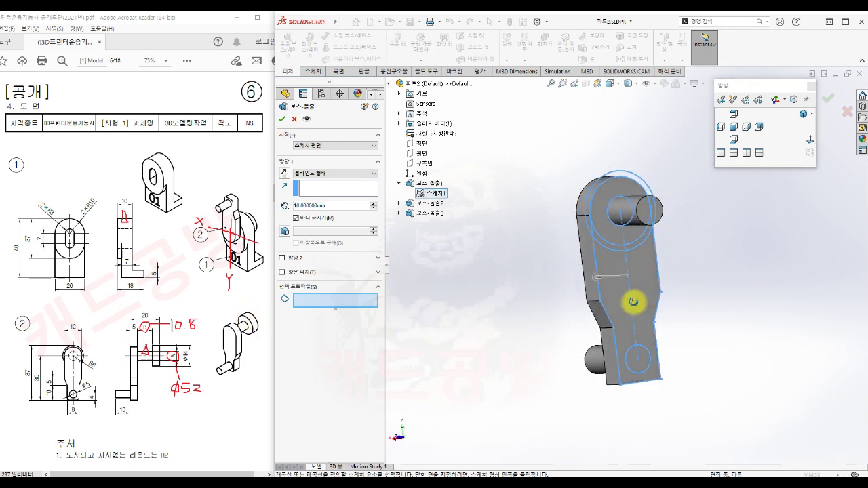
scroll(675, 191, "down", 4)
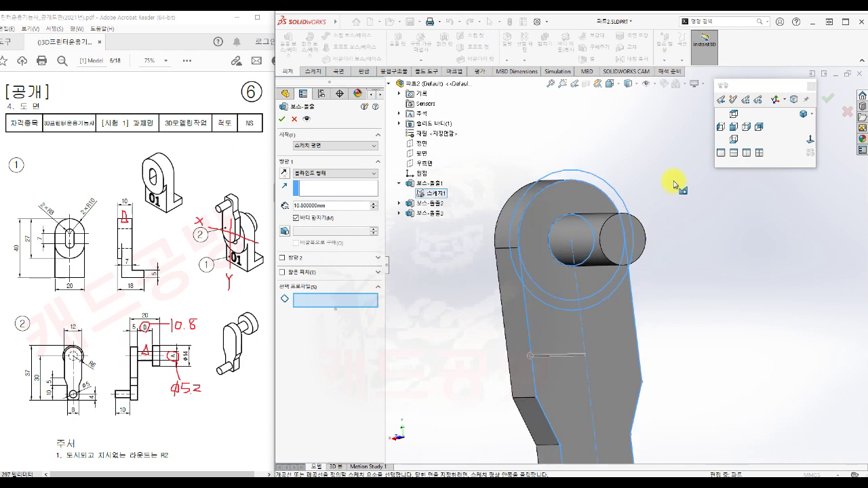
left_click(563, 237)
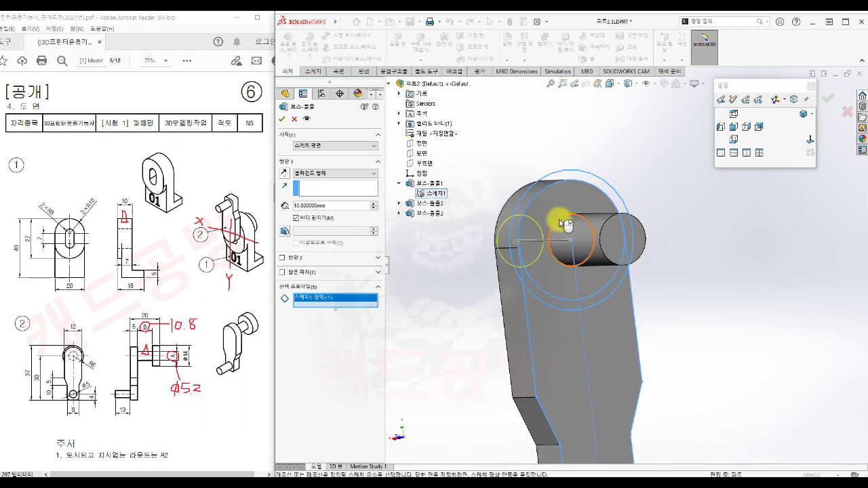
left_click(550, 208)
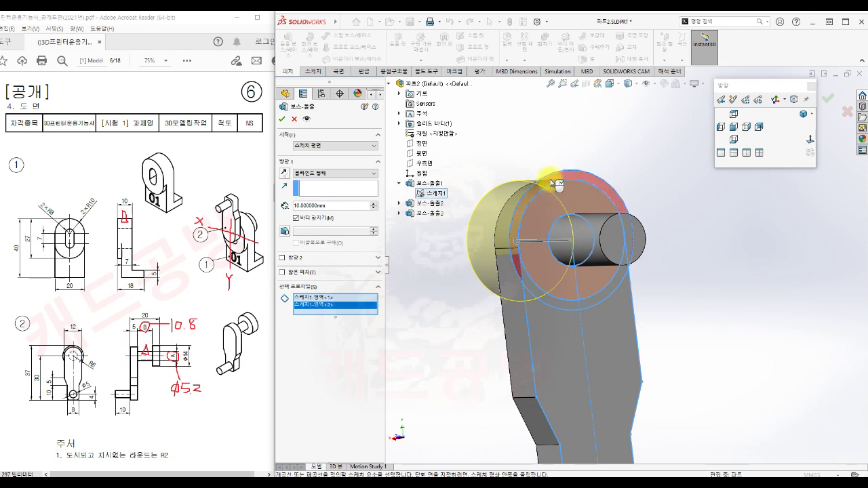
left_click(555, 180)
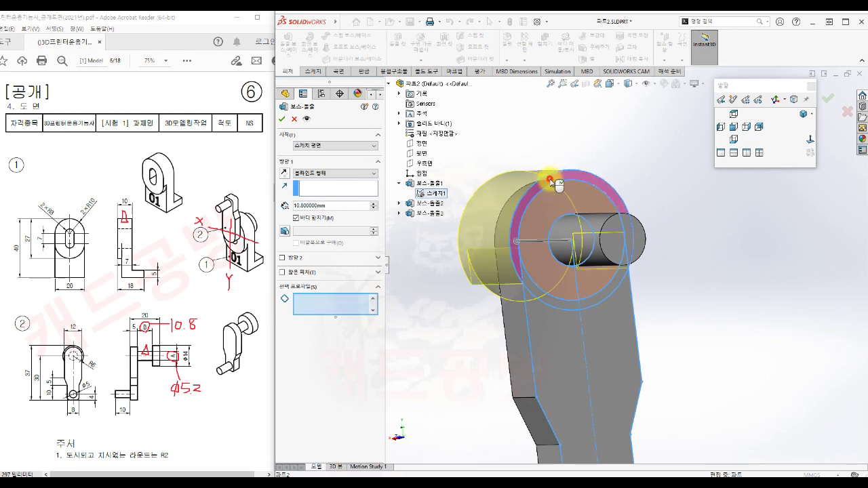
left_click(612, 276)
left_click(573, 305)
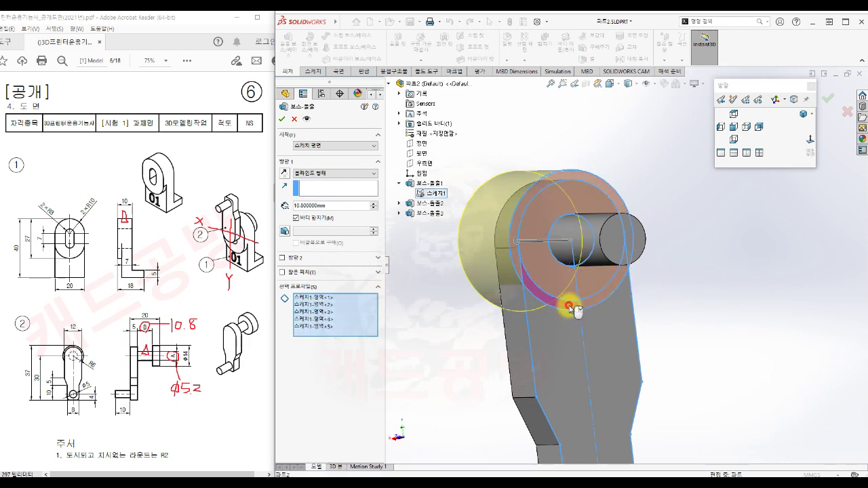
- Start the 14 mm disc's extrusion from the shaft's end face and reverse its direction to point away from the lever
key("f")
middle_click_drag(676, 295, 777, 278)
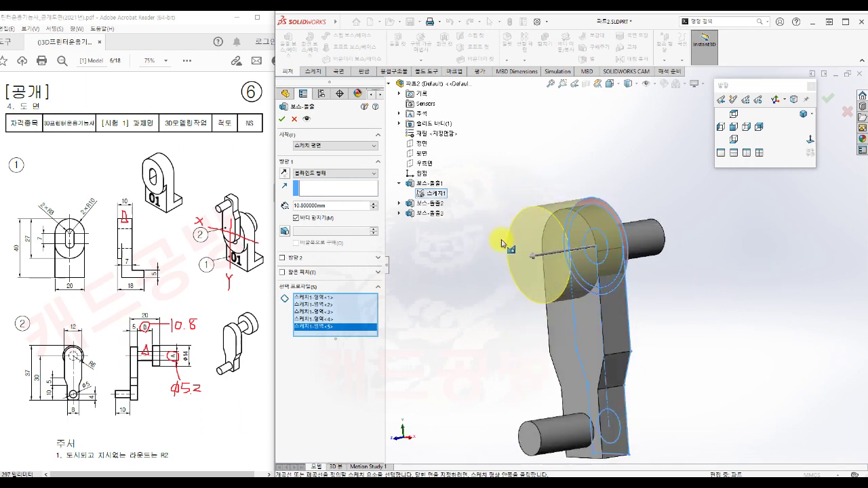
mouse_move(712, 313)
middle_mouse_down()
mouse_move(716, 303)
mouse_move(665, 308)
middle_mouse_up()
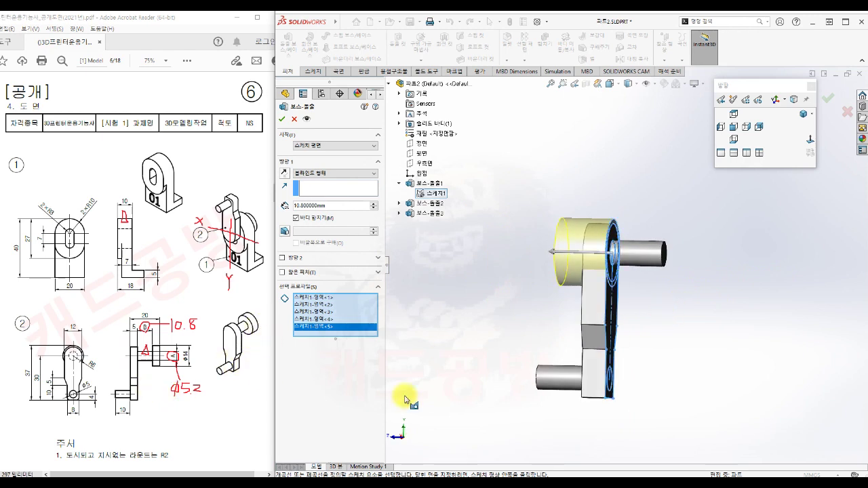
middle_click_drag(508, 310, 504, 320)
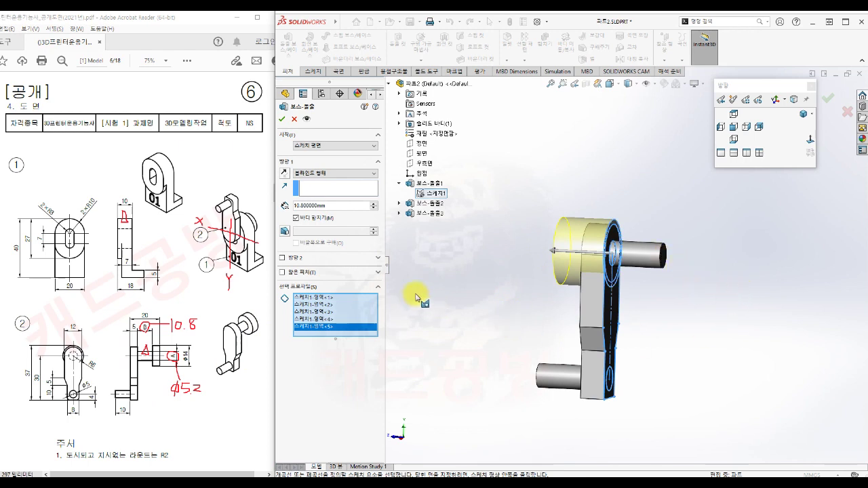
left_click(312, 146)
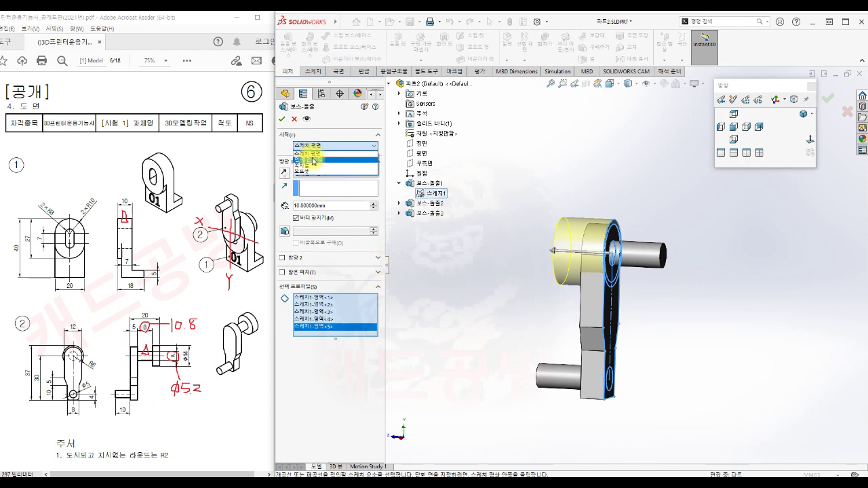
left_click(309, 159)
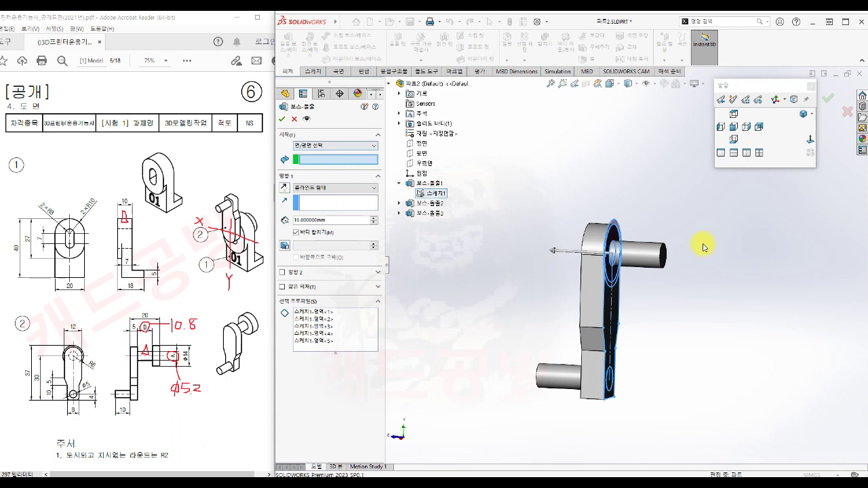
scroll(685, 252, "down", 2)
left_click(650, 265)
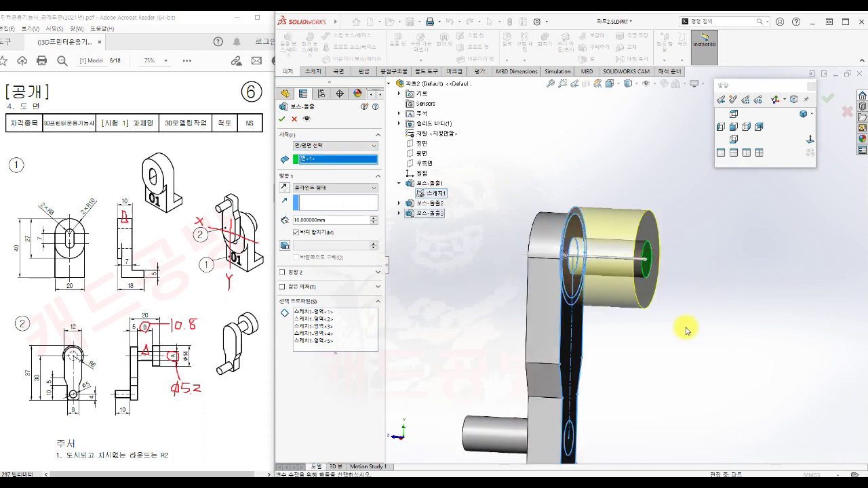
left_click(284, 188)
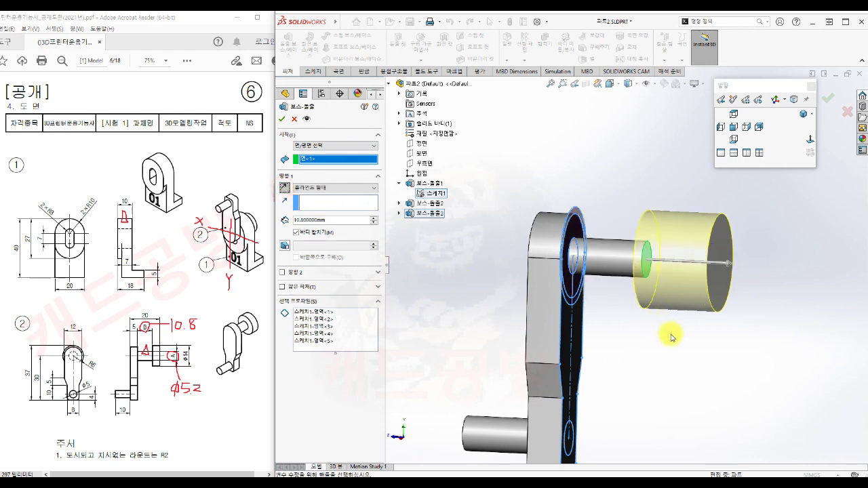
scroll(671, 337, "up", 3)
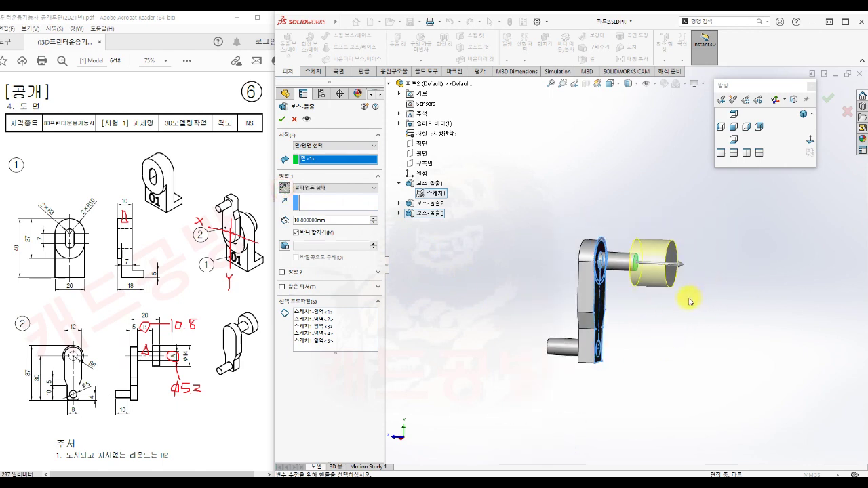
- Set the disc's extrusion depth to 20-5-10.8 mm and create it
left_click(319, 219)
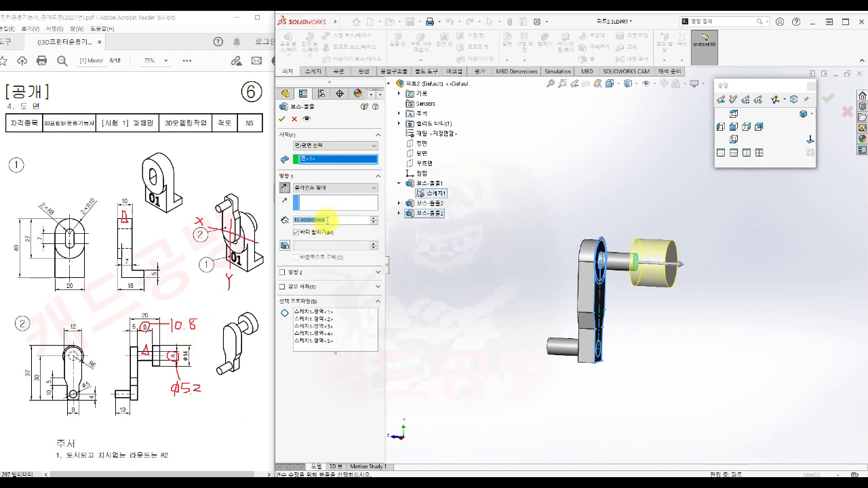
left_click_drag(327, 220, 285, 221)
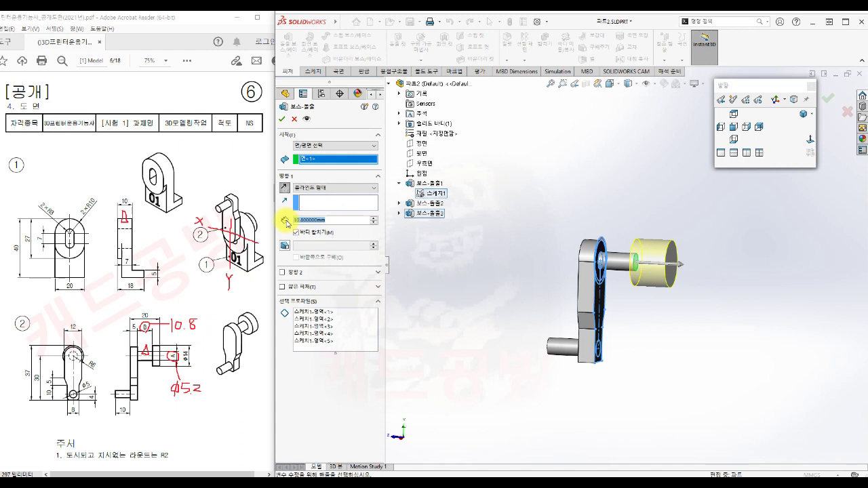
type("1")
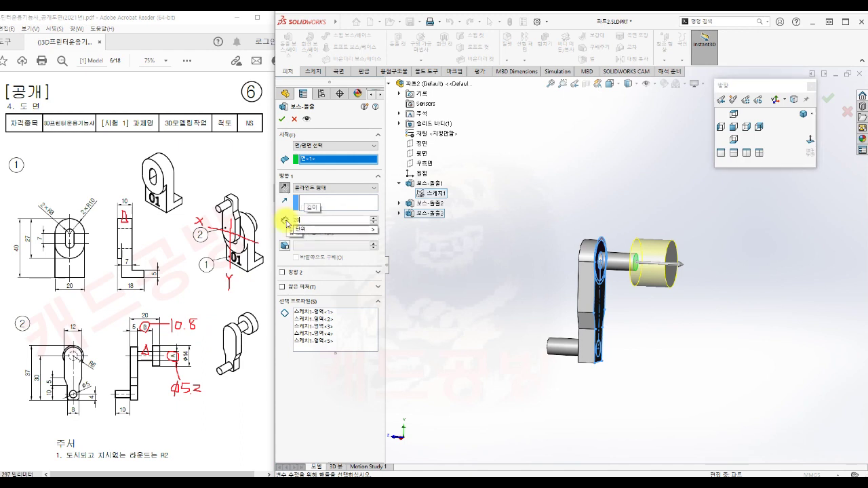
type("0.5-10.8")
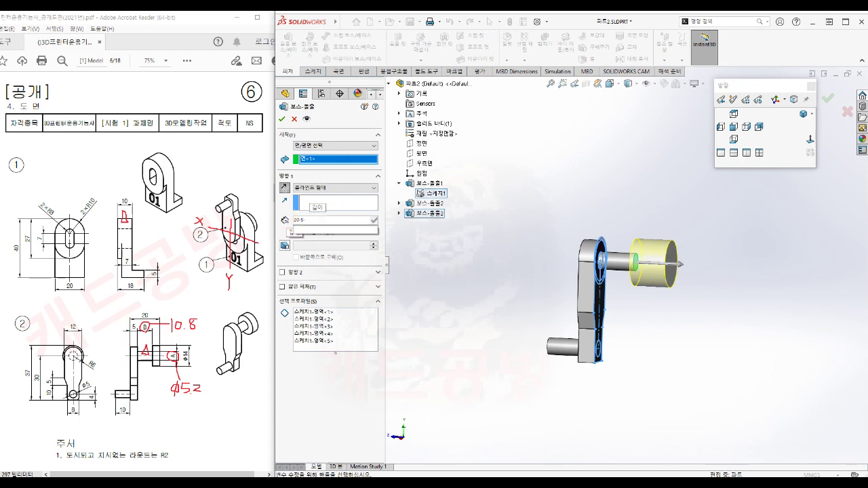
mouse_move(325, 229)
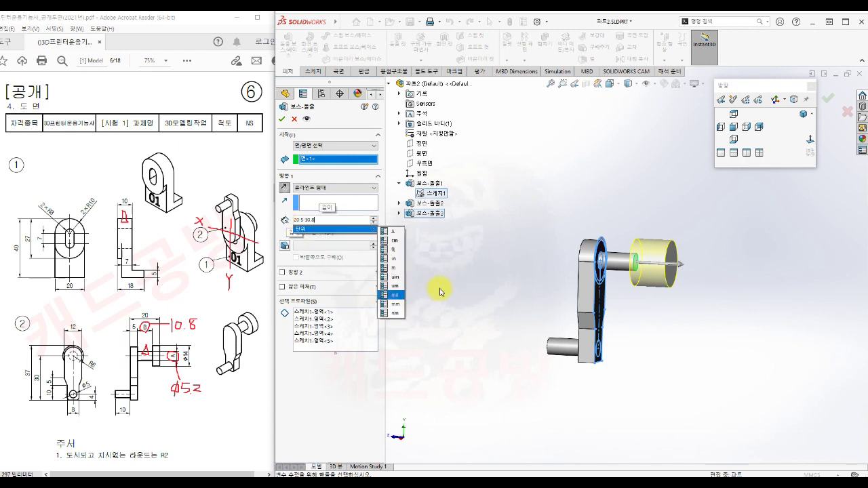
key("Return")
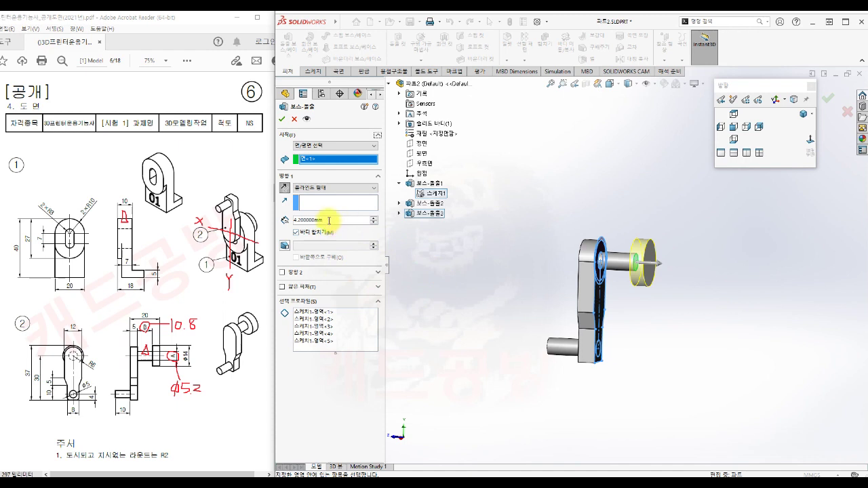
middle_click_drag(635, 325, 657, 337)
scroll(569, 305, "down", 3)
scroll(700, 310, "down", 2)
scroll(680, 322, "up", 2)
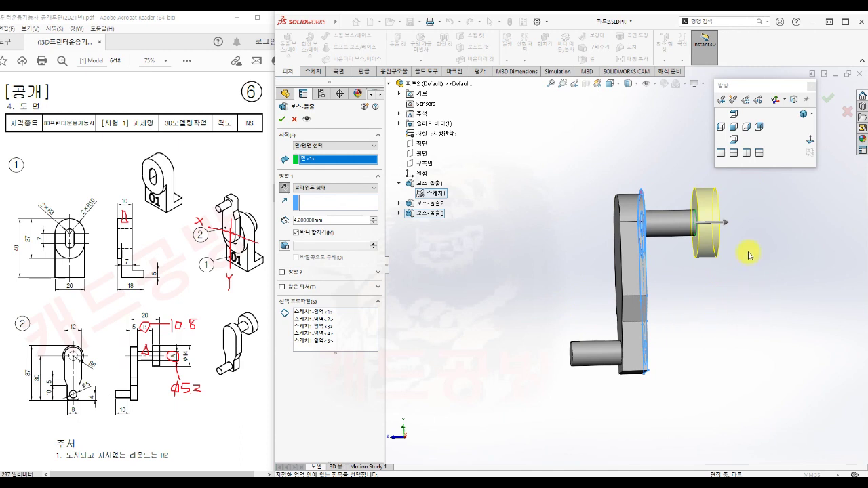
scroll(749, 255, "down", 1)
left_click(283, 120)
- Fillet the two short corner edges at the lever's lower end with a 2 mm radius
scroll(655, 324, "up", 1)
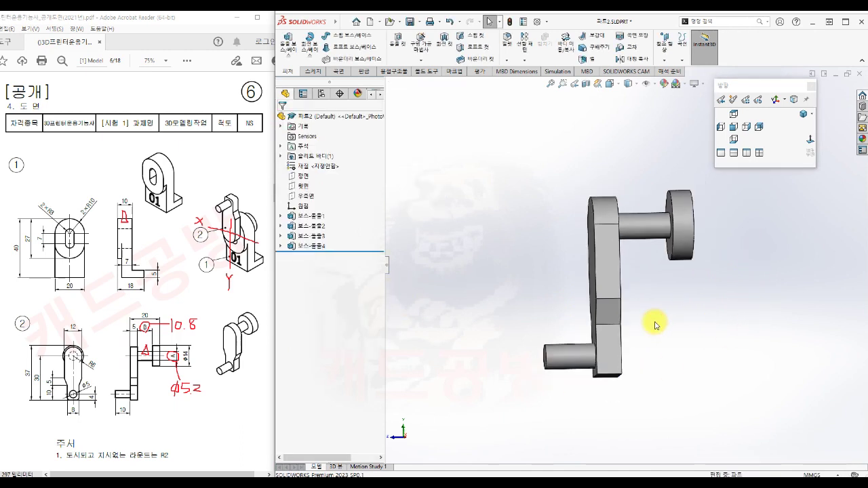
mouse_move(677, 336)
middle_mouse_down()
mouse_move(686, 351)
mouse_move(639, 349)
mouse_move(673, 354)
mouse_move(680, 375)
mouse_move(668, 382)
middle_mouse_up()
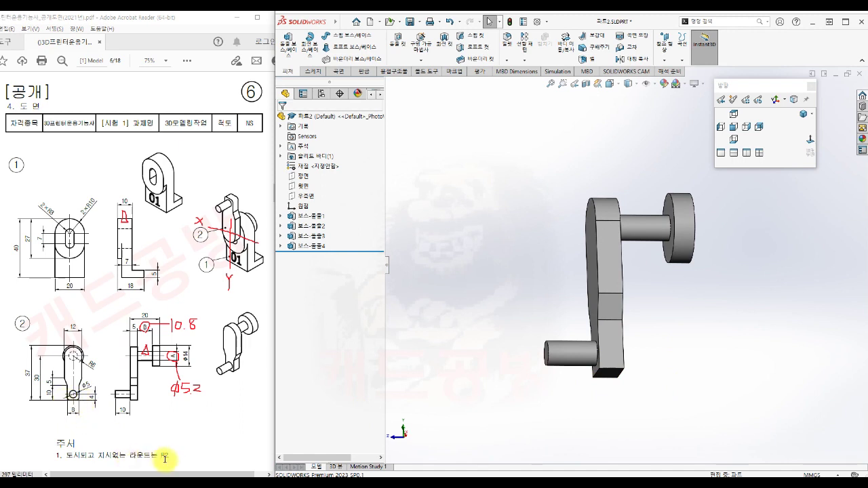
key("s")
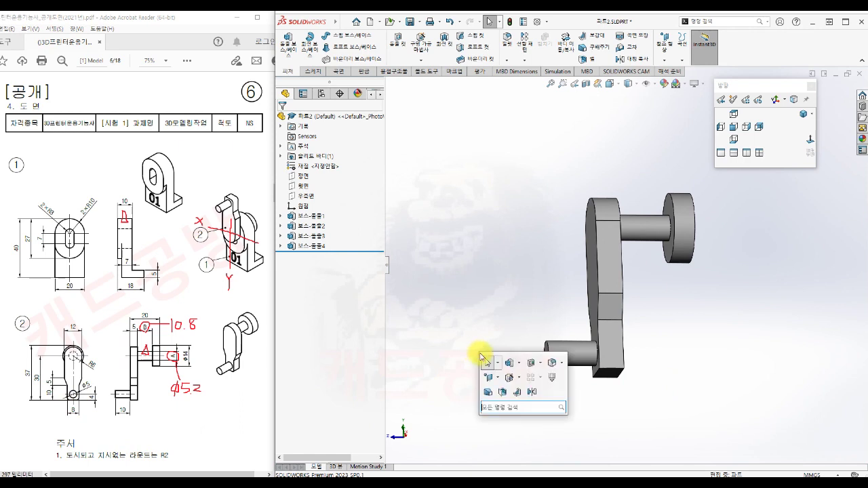
left_click(550, 365)
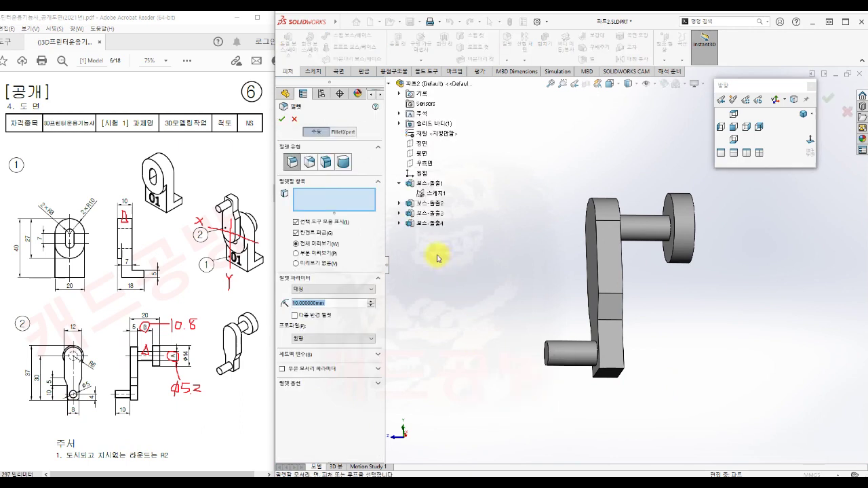
left_click(335, 305)
type("2")
key("Return")
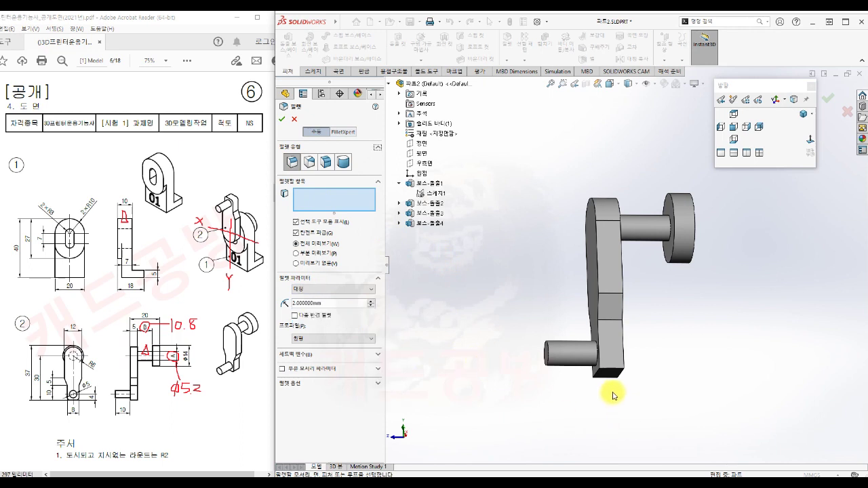
scroll(608, 384, "down", 1)
left_click(605, 372)
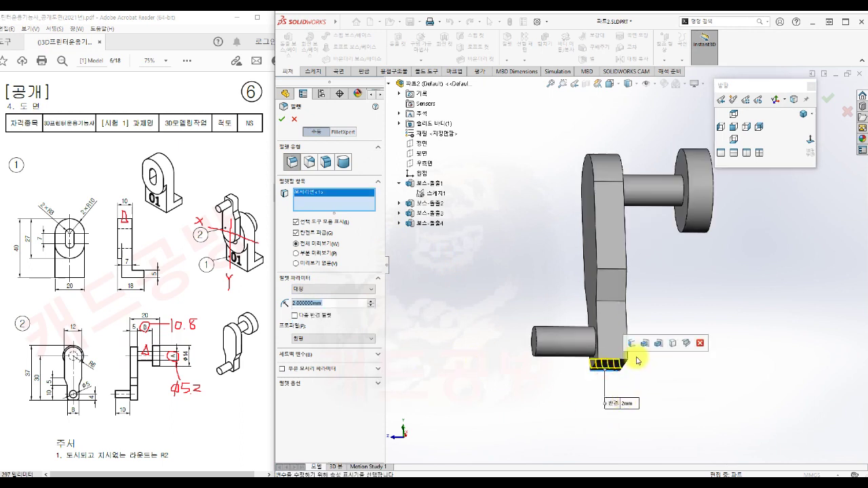
left_click(655, 353)
middle_click_drag(654, 354, 725, 357)
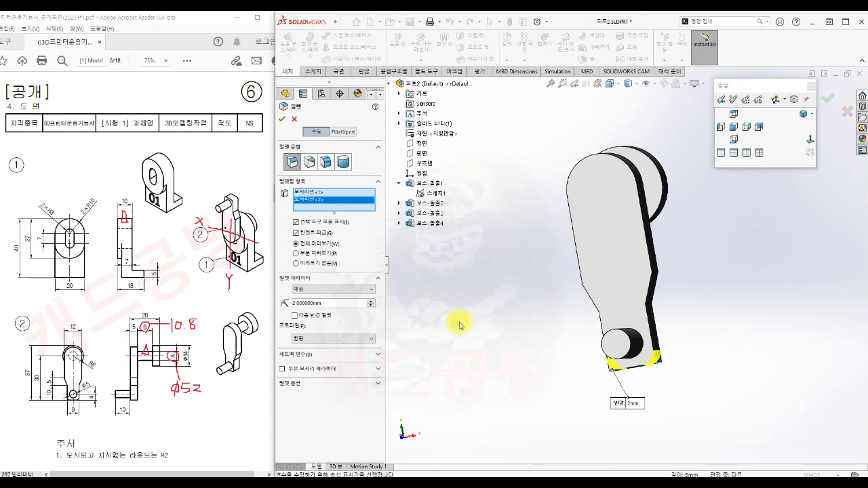
left_click(282, 119)
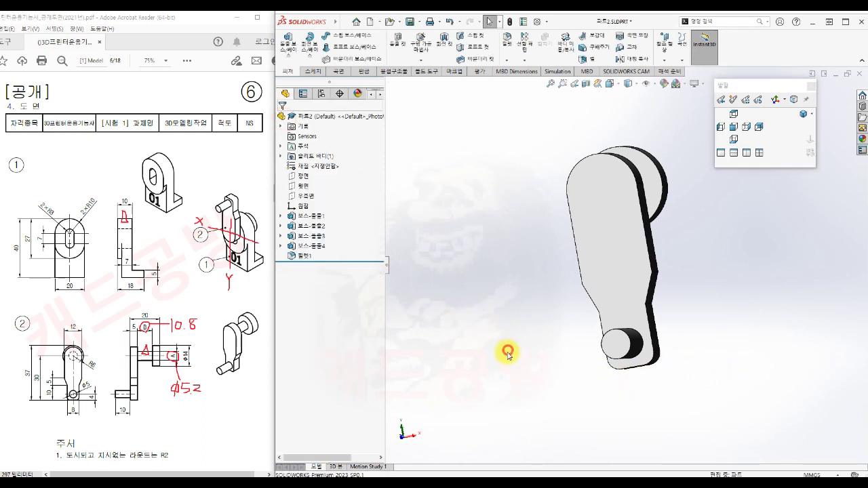
- Create a reference plane midway between the disc's inner face and the lever face it is facing
mouse_move(737, 294)
middle_mouse_down()
mouse_move(694, 328)
mouse_move(710, 329)
middle_mouse_up()
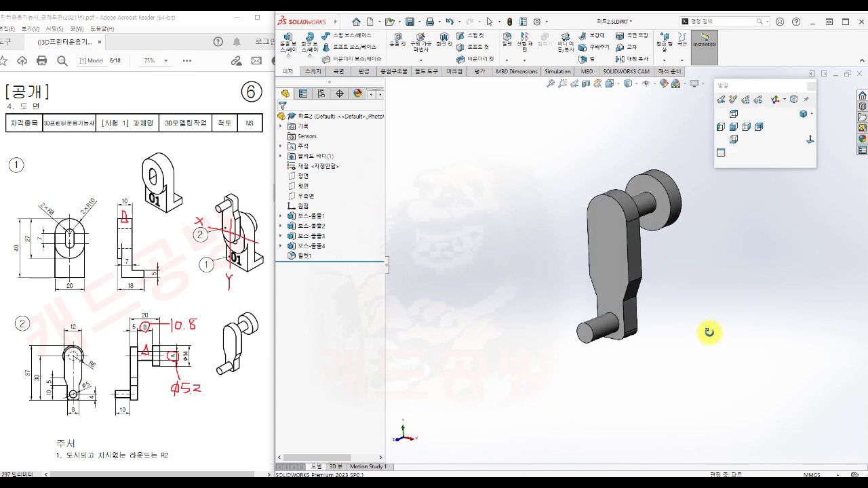
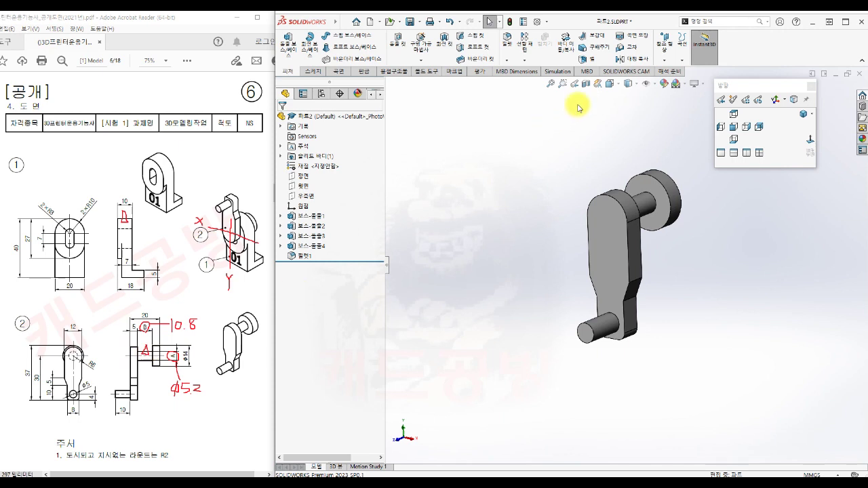
left_click(664, 62)
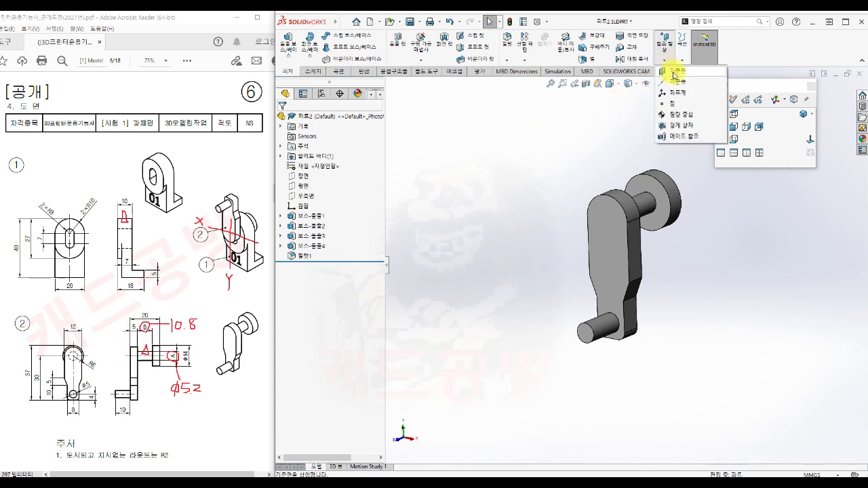
left_click(675, 74)
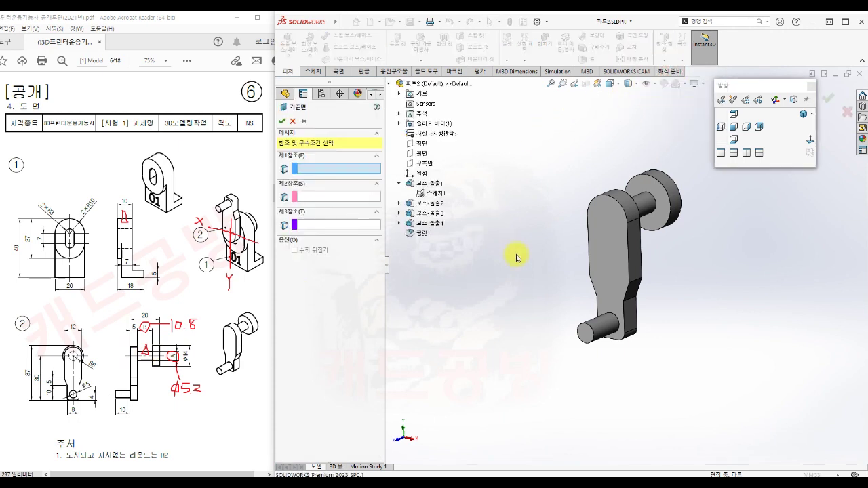
left_click(655, 172)
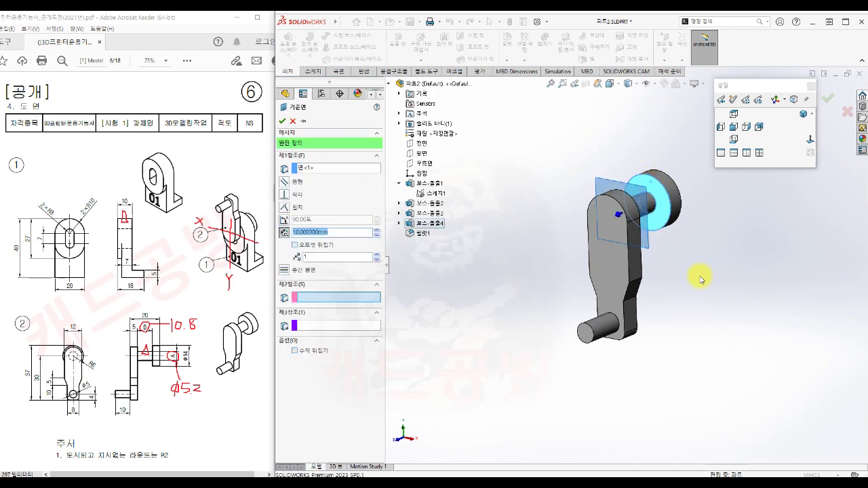
middle_click_drag(701, 277, 631, 268)
left_click(619, 256)
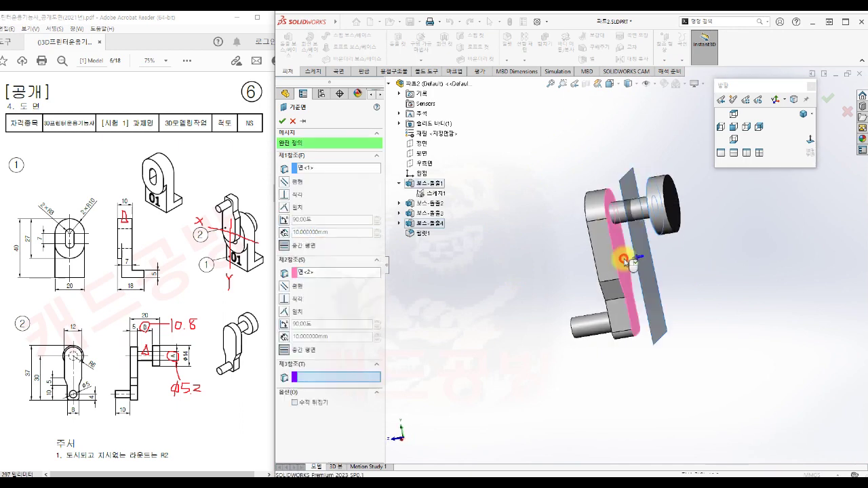
middle_click_drag(695, 282, 717, 273)
scroll(671, 272, "down", 3)
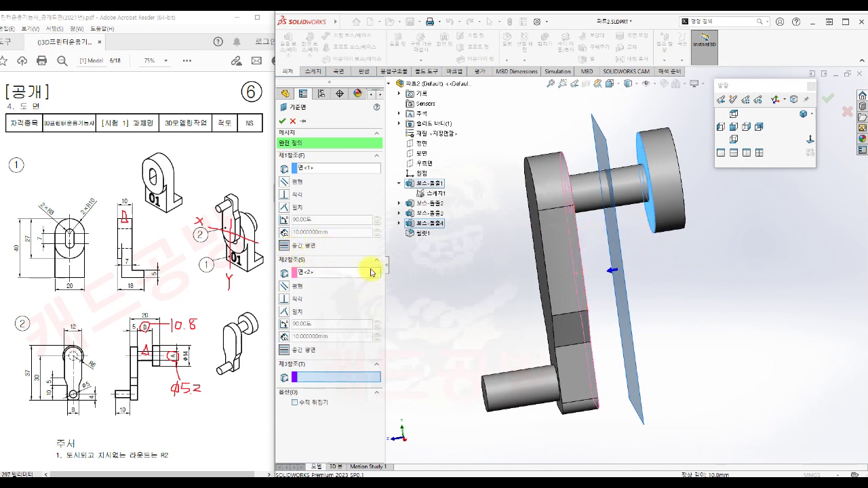
middle_click_drag(695, 319, 693, 309)
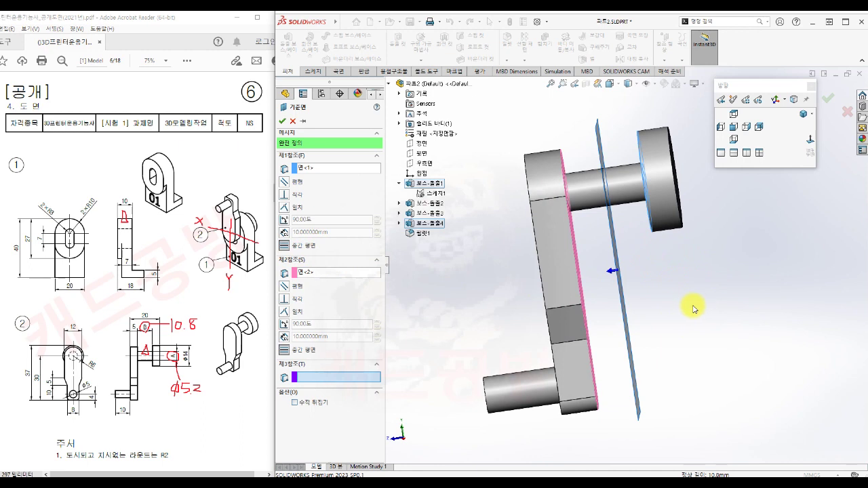
left_click(282, 122)
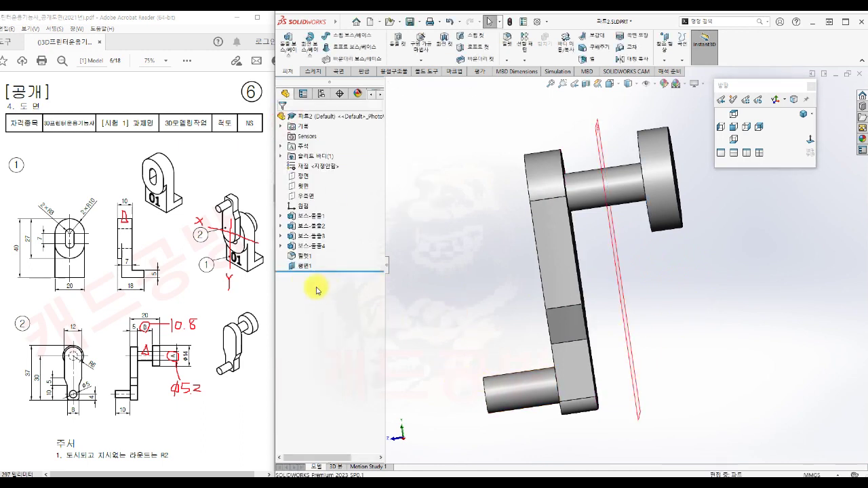
- Hide the new reference plane, set the isometric view, then save and close part 2
left_click(298, 266)
left_click(322, 256)
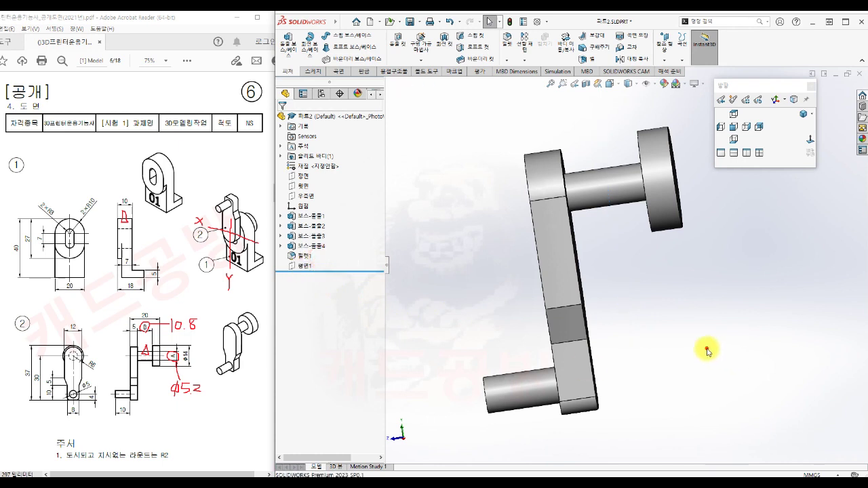
left_click(803, 115)
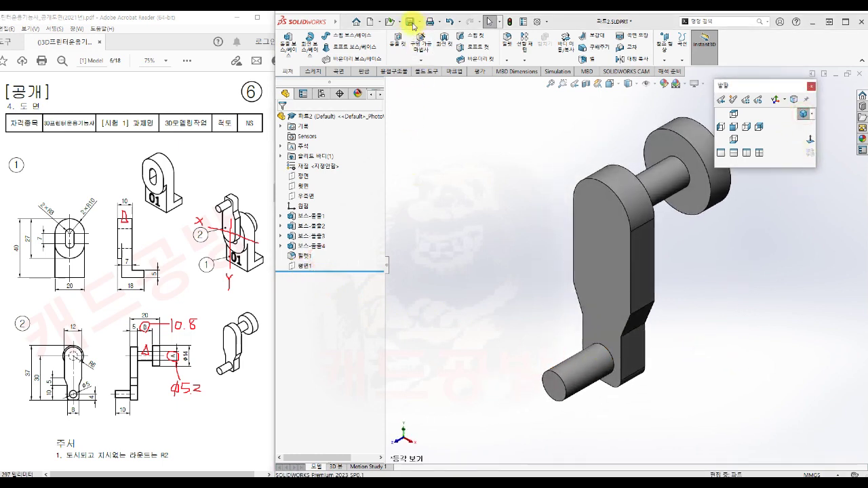
left_click(411, 23)
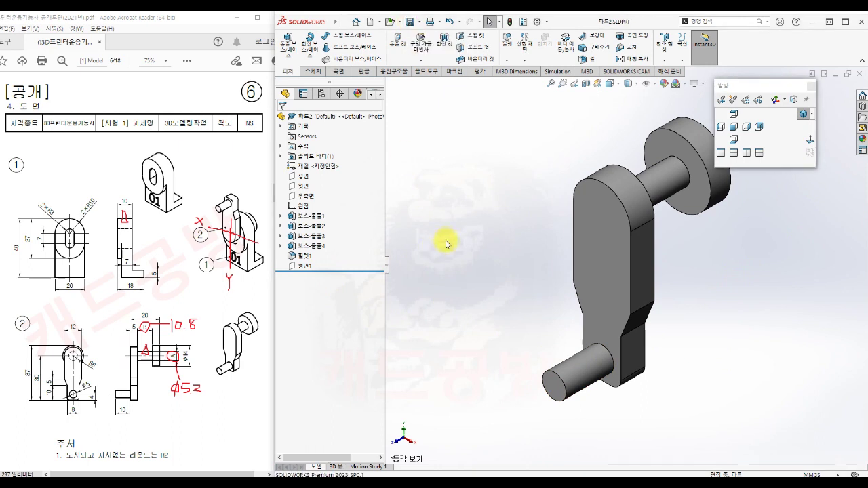
left_click(857, 75)
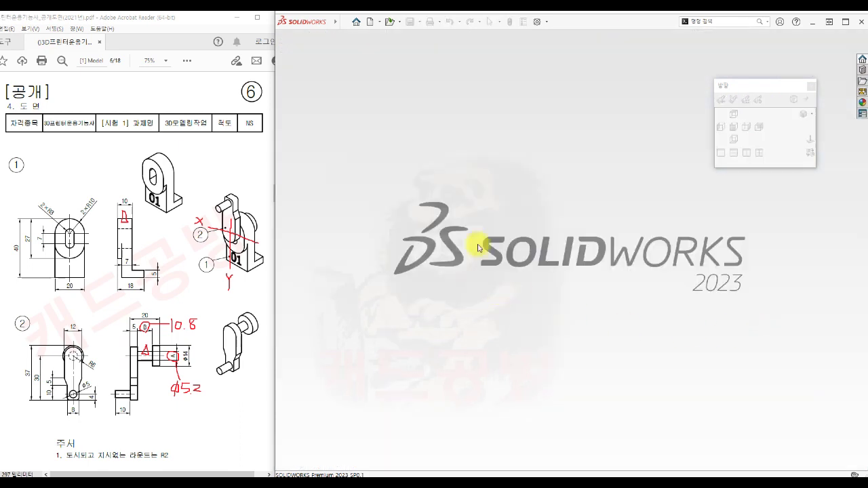
- Create a new assembly and place 파트1.SLDPRT at its origin
left_click(369, 22)
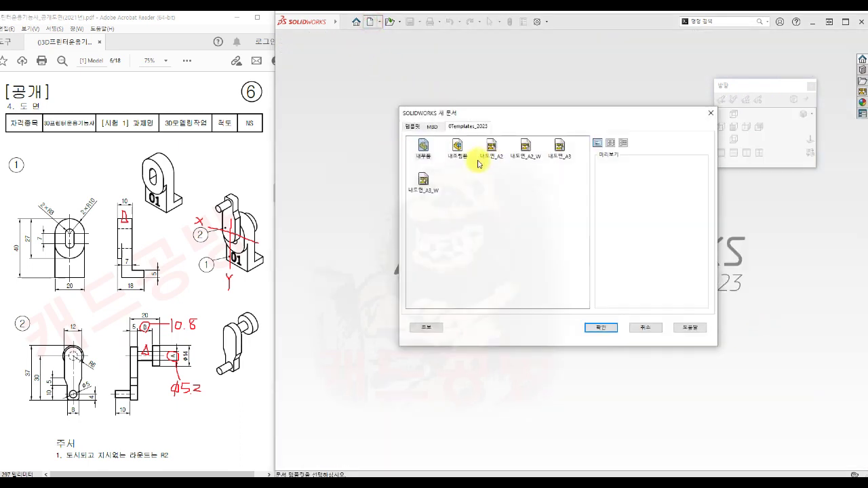
left_click(601, 327)
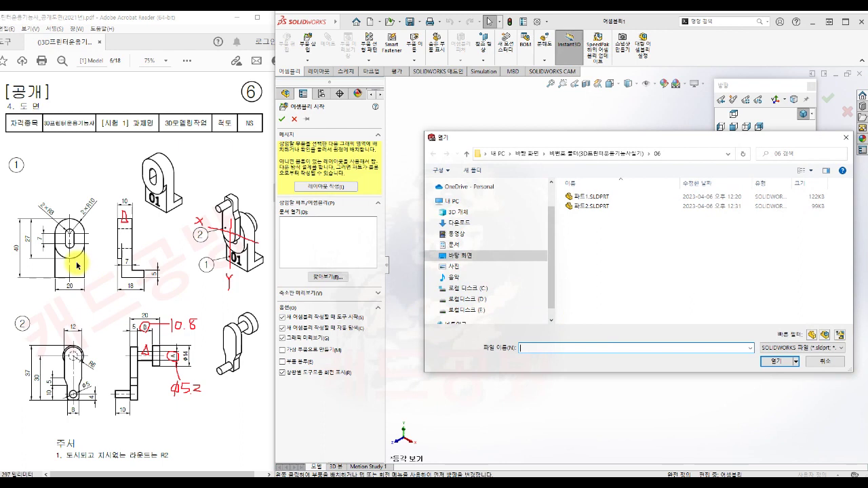
left_click(592, 198)
left_click(772, 362)
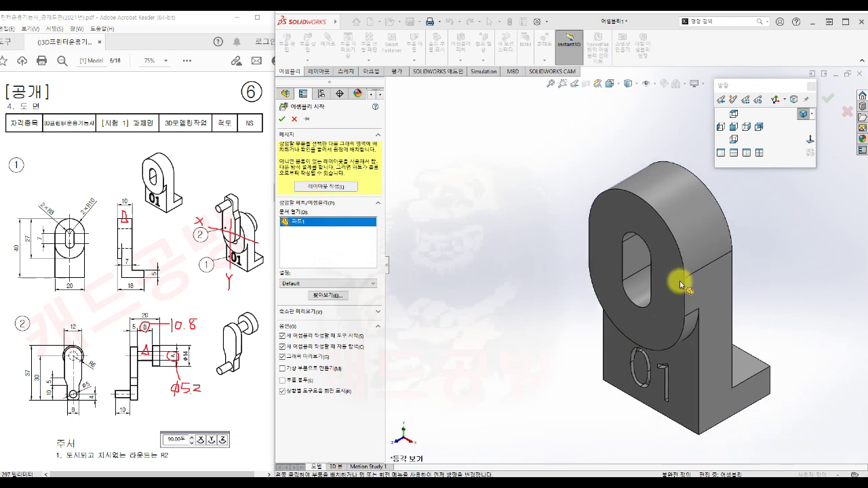
scroll(680, 284, "up", 5)
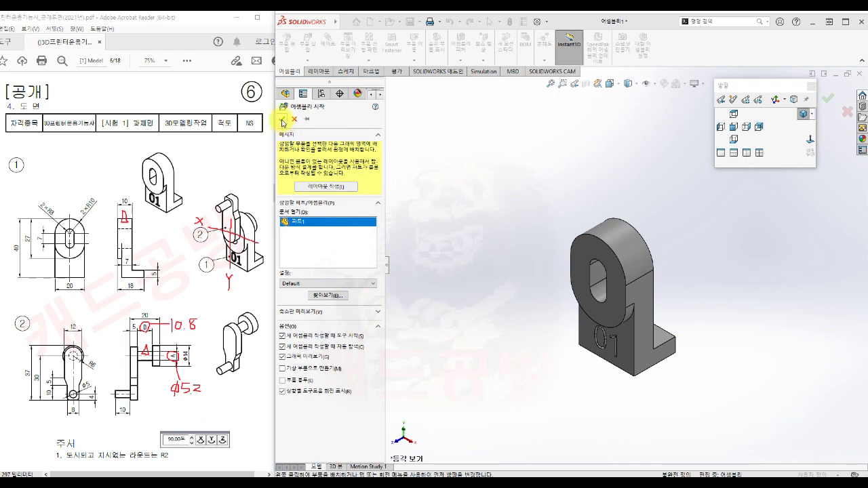
left_click(282, 120)
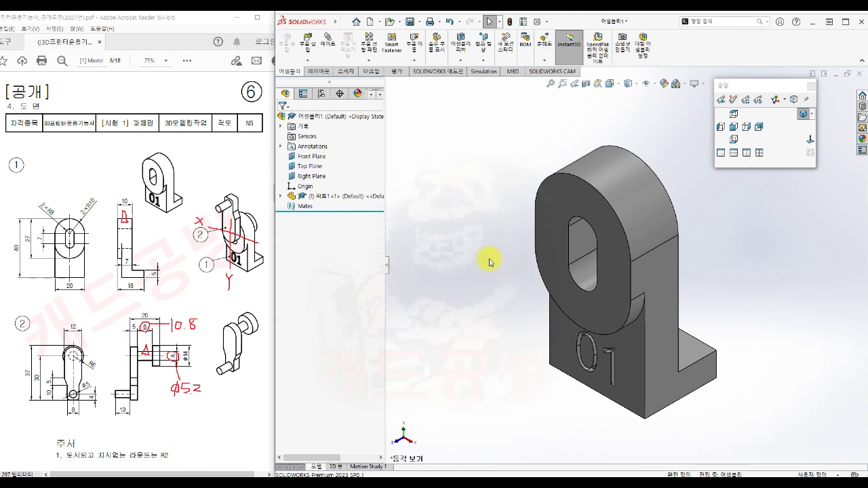
- Insert 파트2.SLDPRT into the assembly, placing it beside the slotted bracket
key("s")
left_click(522, 269)
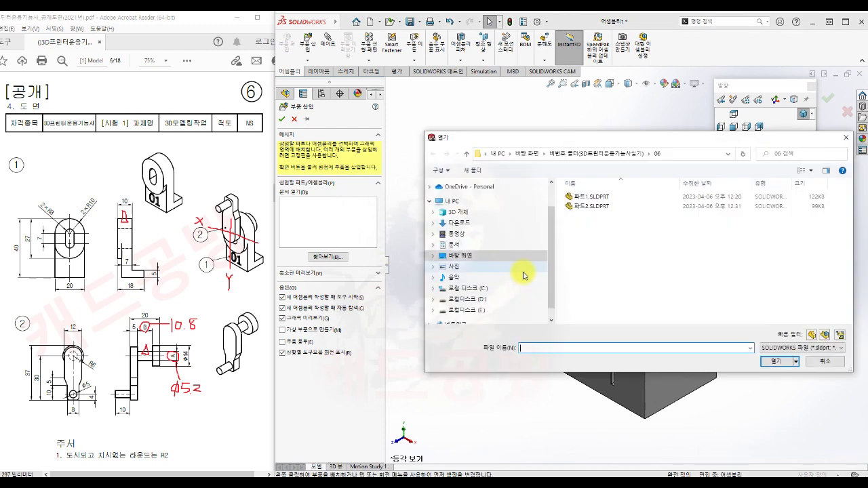
left_click(588, 206)
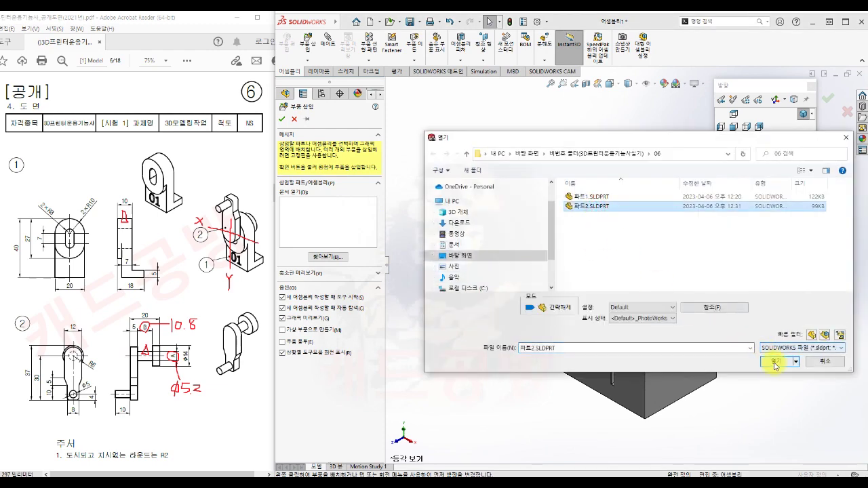
left_click(776, 363)
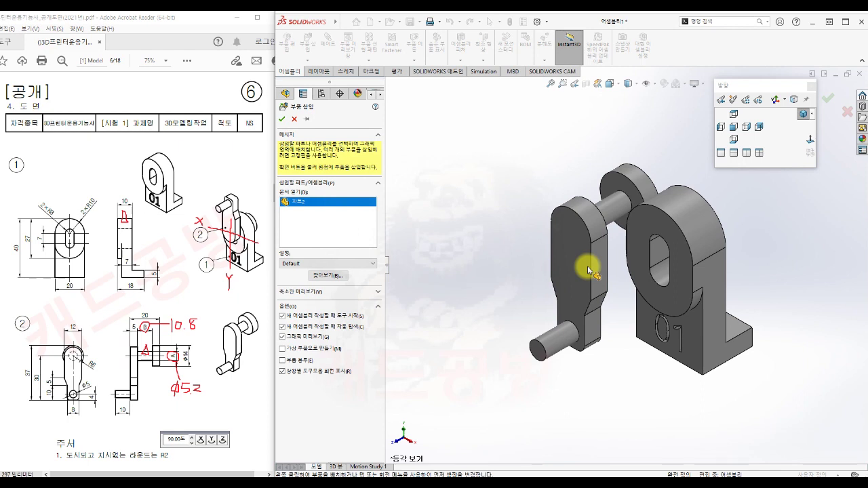
left_click(588, 272)
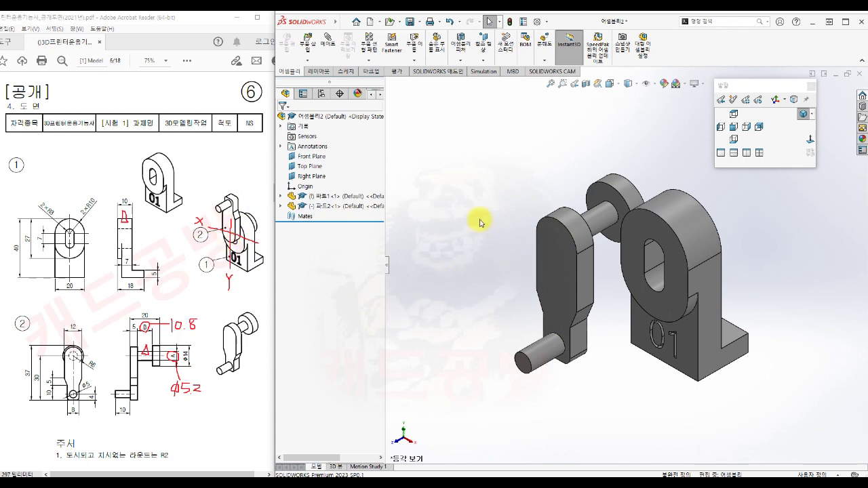
- Rotate the lever part freely until its handle pin is at the upper end and the disc at the lower end
left_click(415, 62)
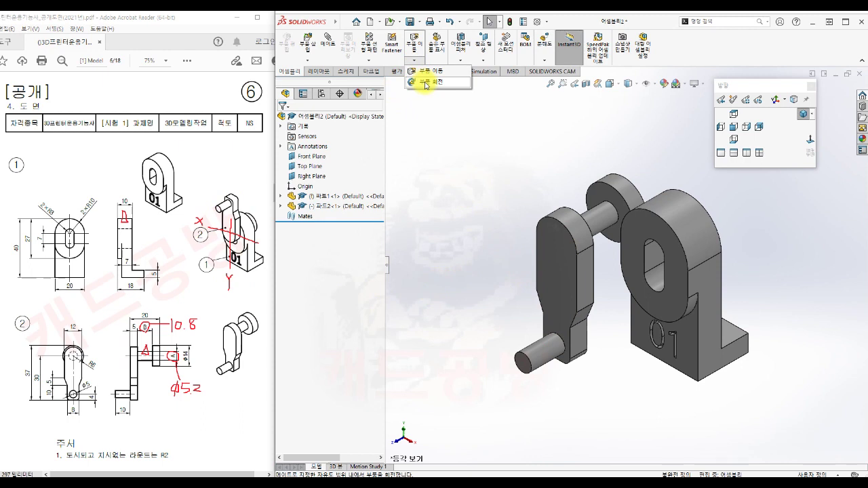
left_click(443, 83)
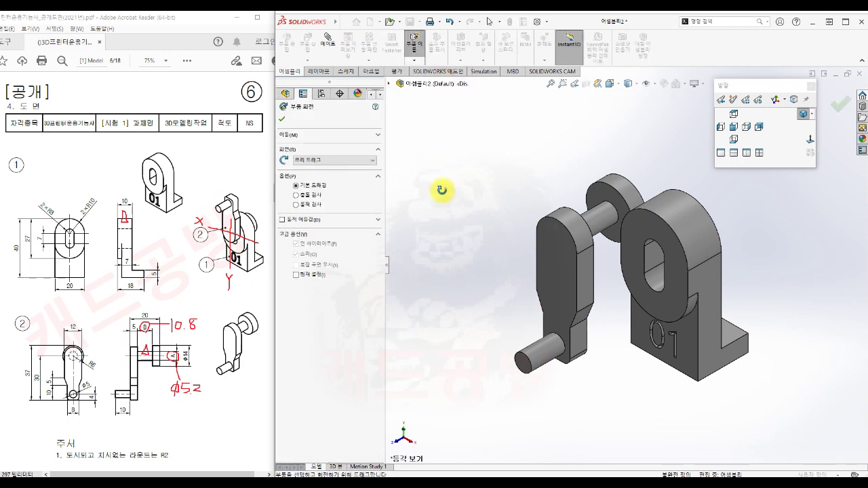
left_click(566, 256)
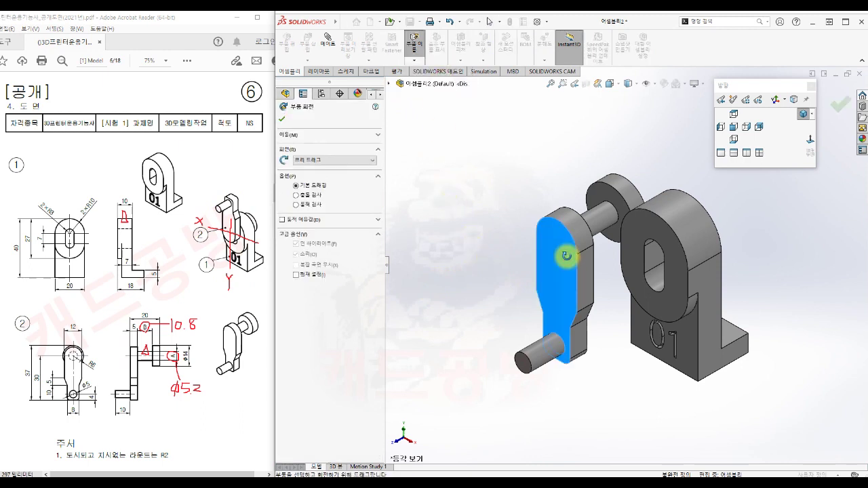
left_click_drag(566, 256, 596, 374)
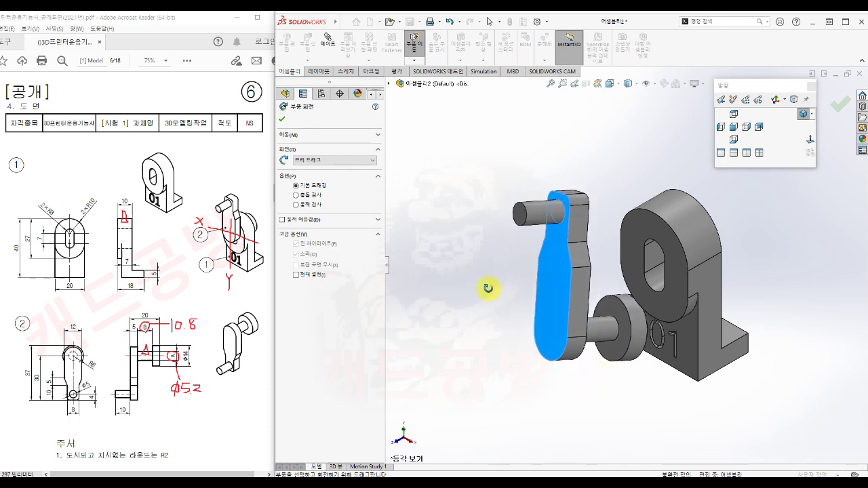
key("Escape")
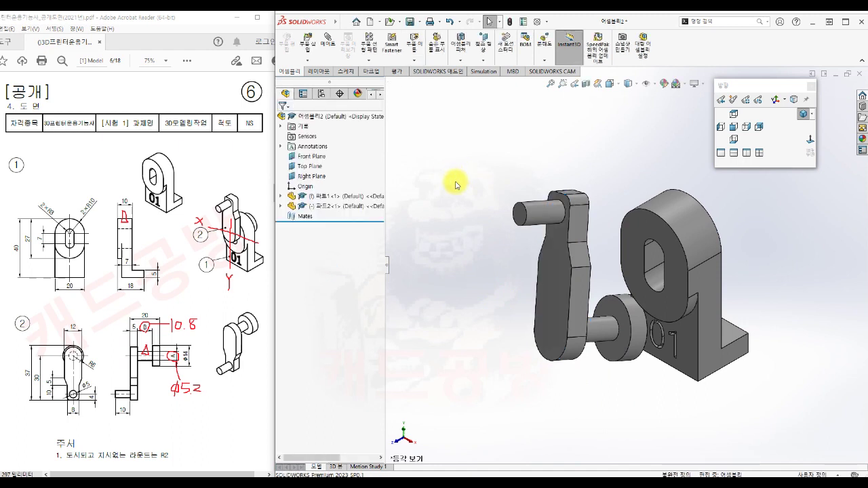
- Add a concentric mate between the bracket slot's upper arc face and the lever's shaft, and show the assembly from the right
scroll(620, 312, "down", 2)
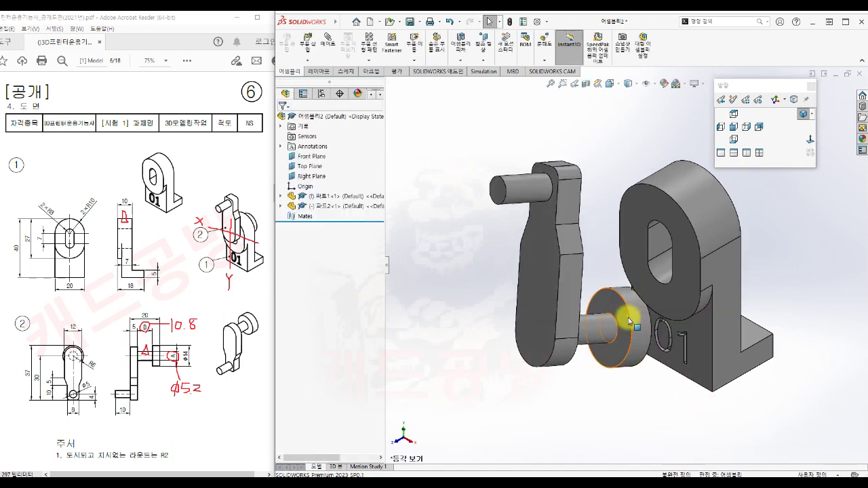
left_click(466, 378)
left_click(517, 391)
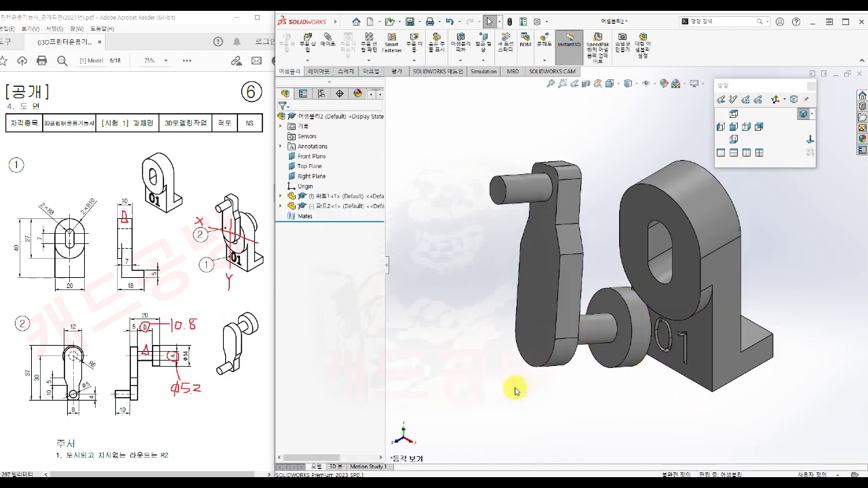
key("m")
left_click(398, 163)
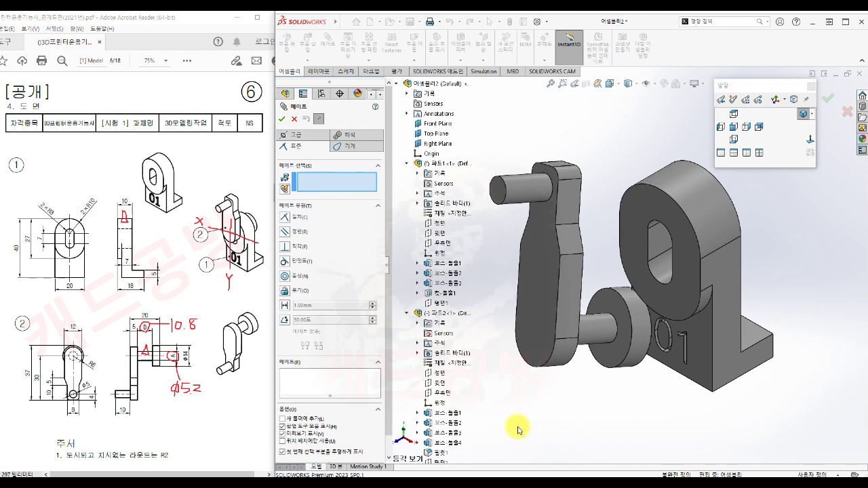
middle_click_drag(558, 413, 537, 414)
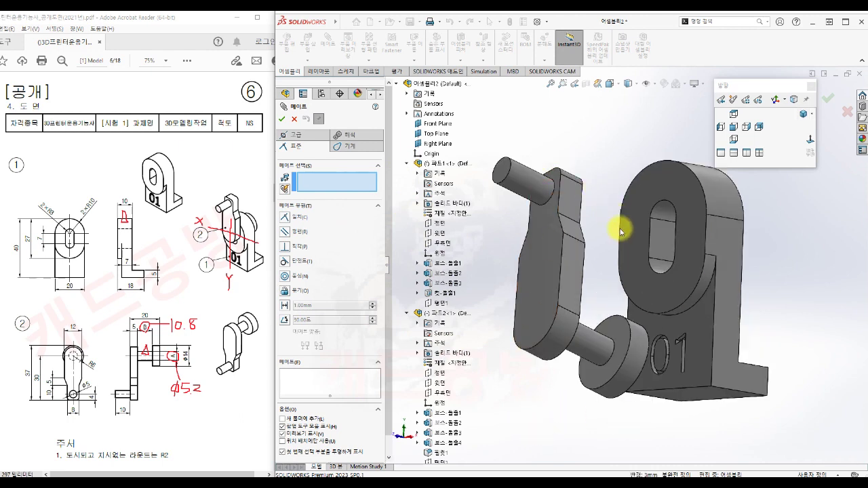
left_click(670, 215)
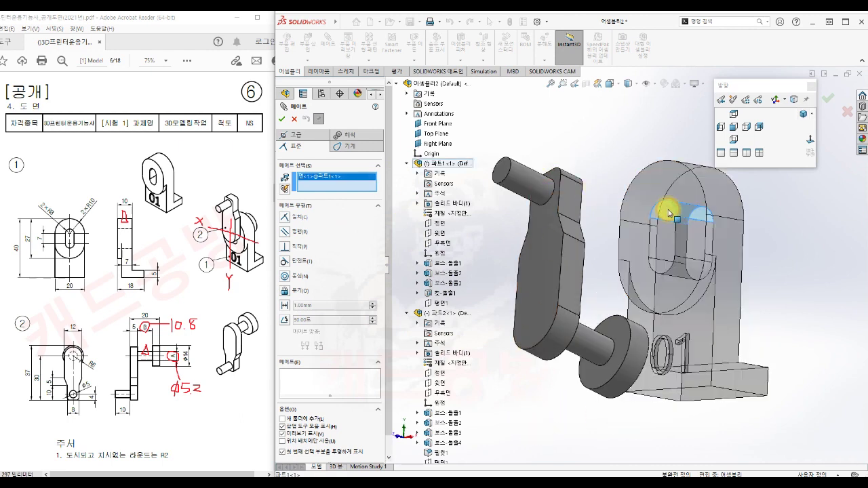
left_click(592, 341)
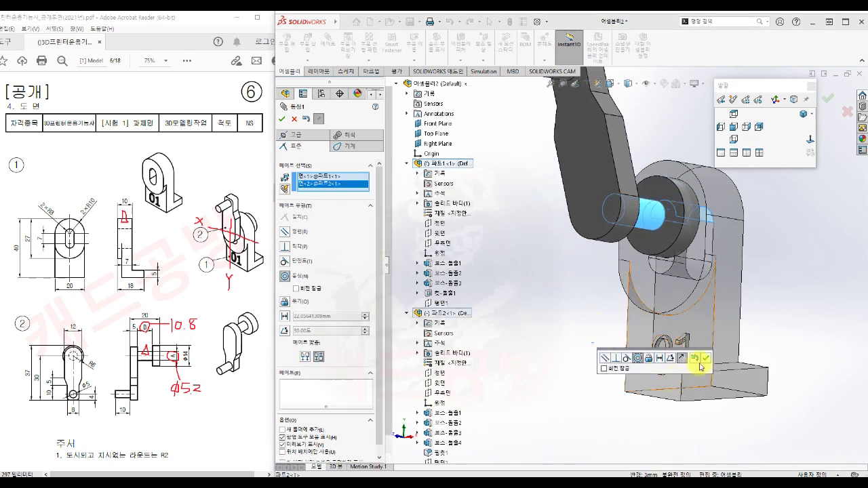
left_click(706, 362)
key("f")
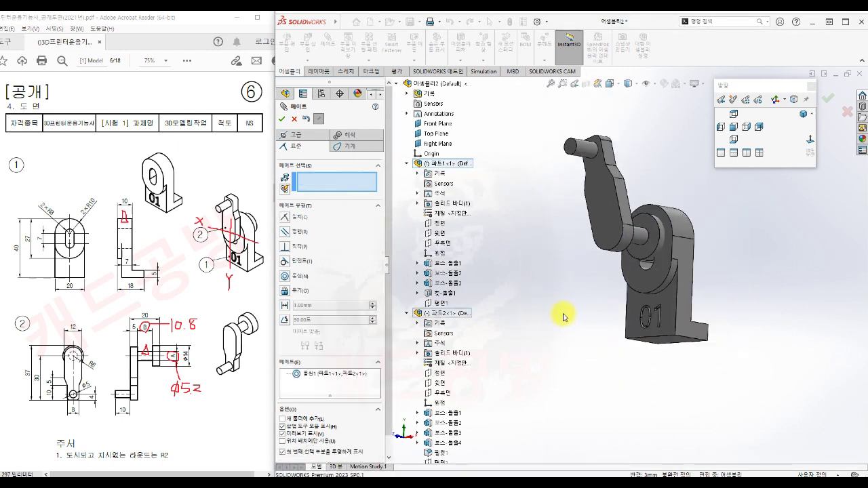
left_click(746, 127)
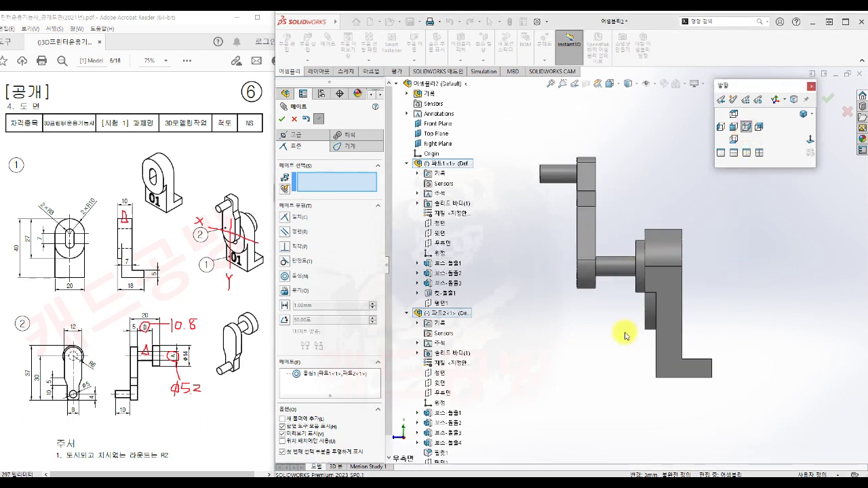
- Add a coincident mate between 평면1 of 파트1 and 평면1 of 파트2 to centre the lever's shaft in the bracket
left_click(441, 303)
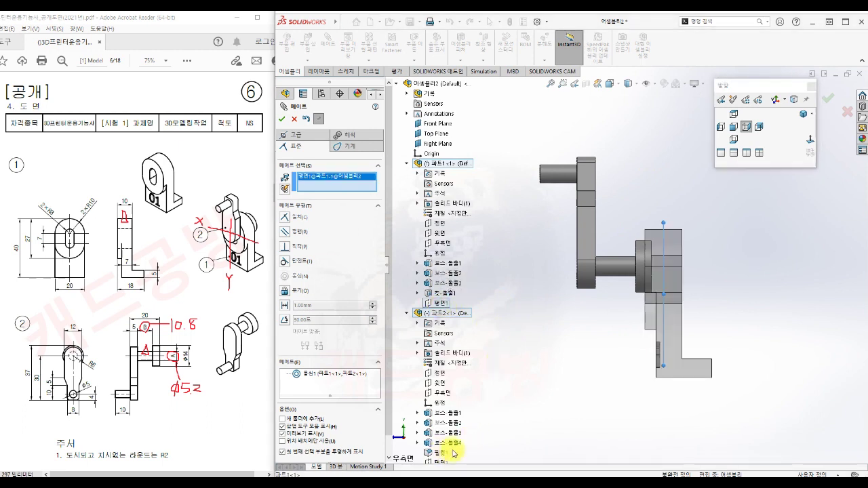
left_click(443, 449)
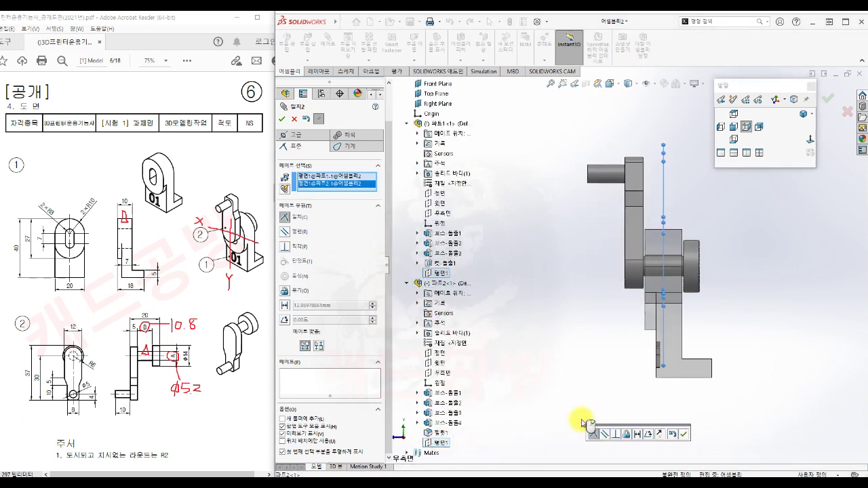
left_click(686, 435)
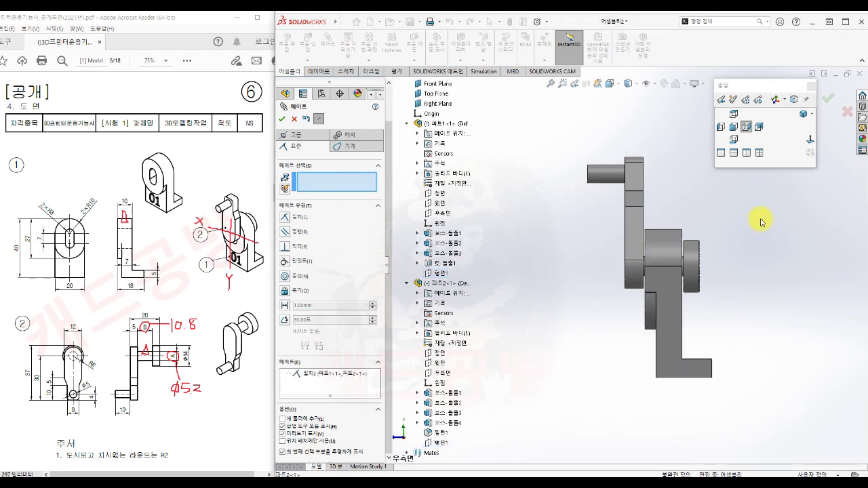
- Add a coincident mate between the 우측면 planes of both parts to stand the lever upright, and finish mating in an isometric view
left_click(734, 127)
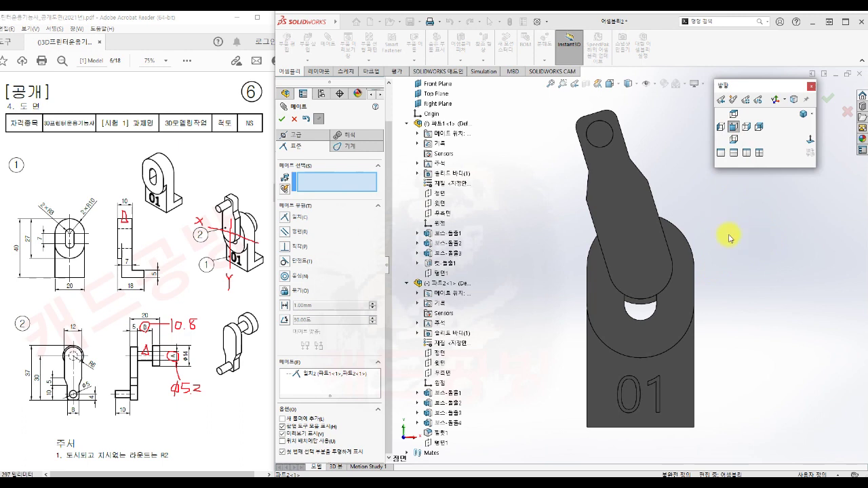
left_click(446, 216)
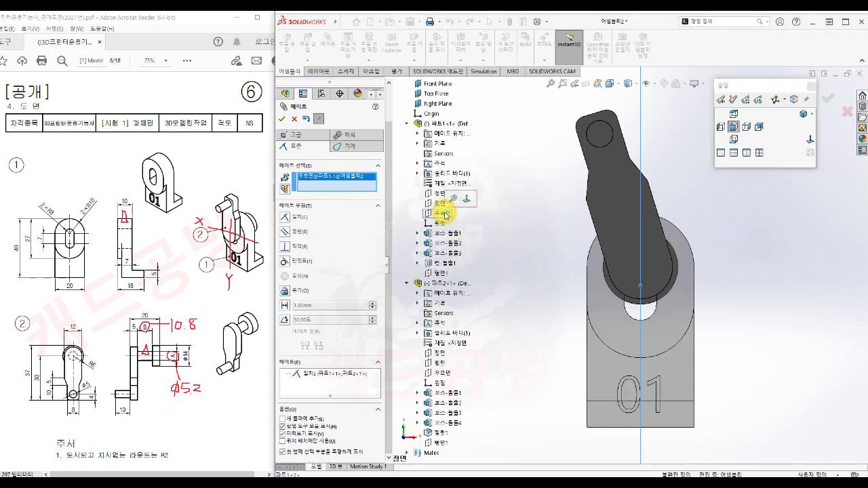
left_click(443, 373)
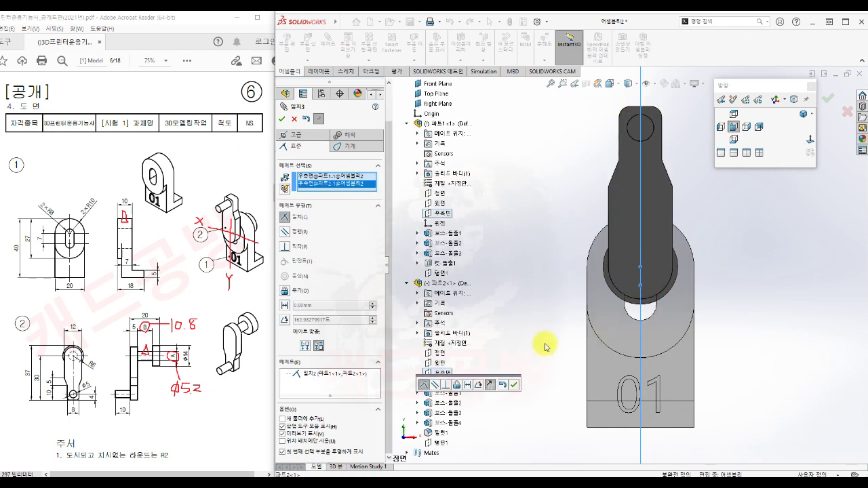
left_click(514, 385)
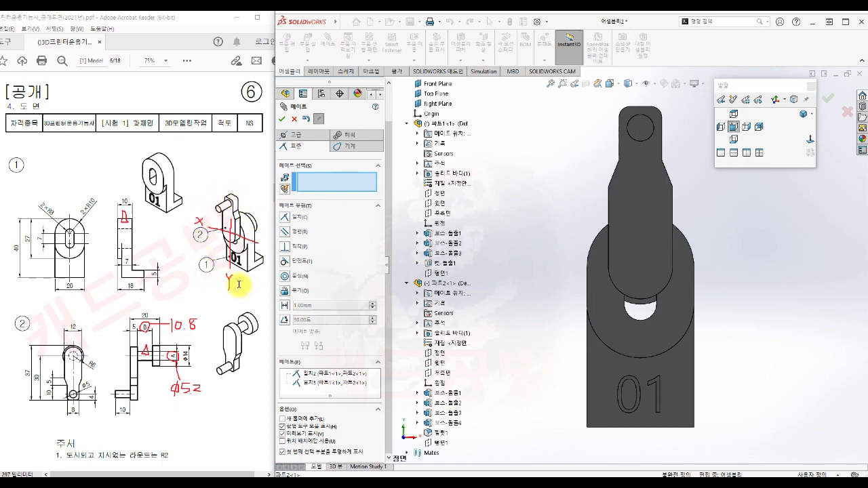
left_click(803, 114)
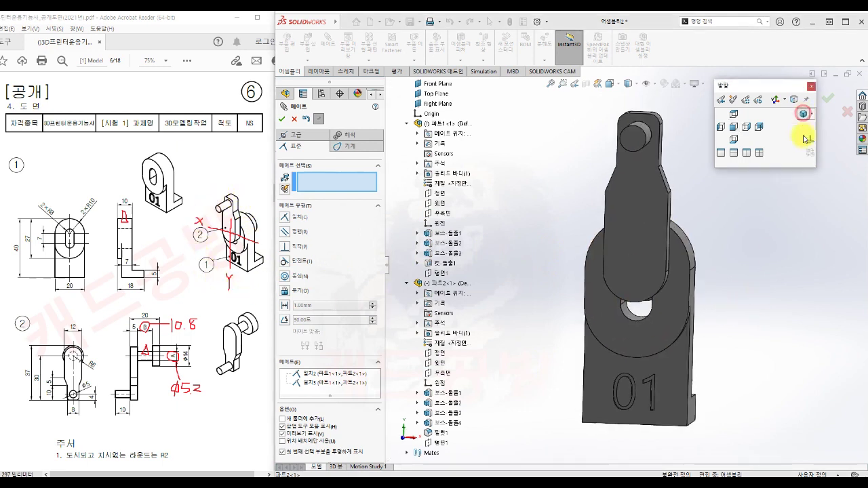
left_click(282, 119)
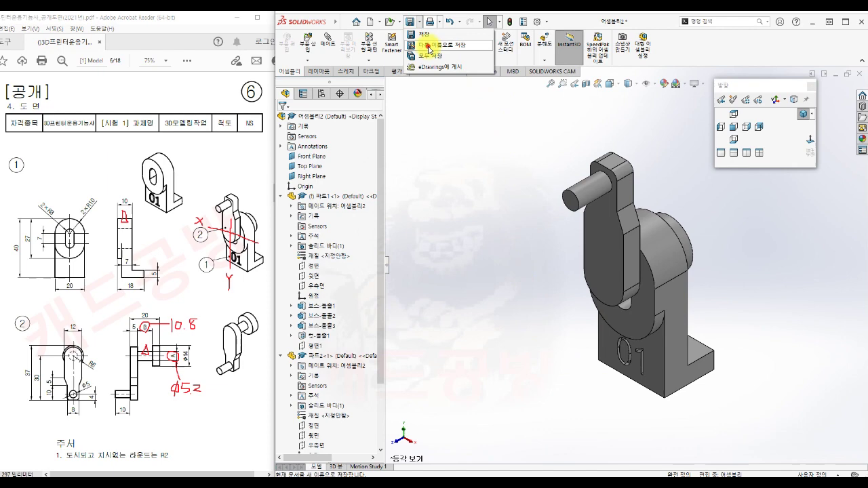
- Save the assembly in folder 06 under the file name 비번호_06
key("ctrl+s")
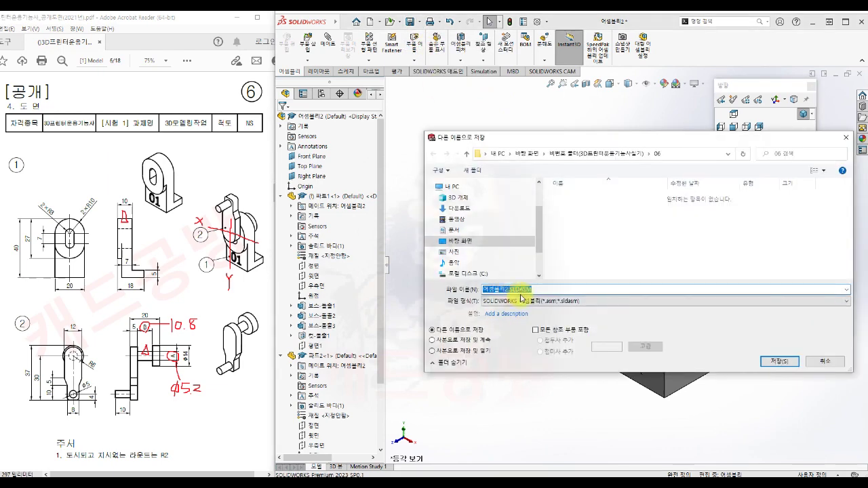
type("비번호_06")
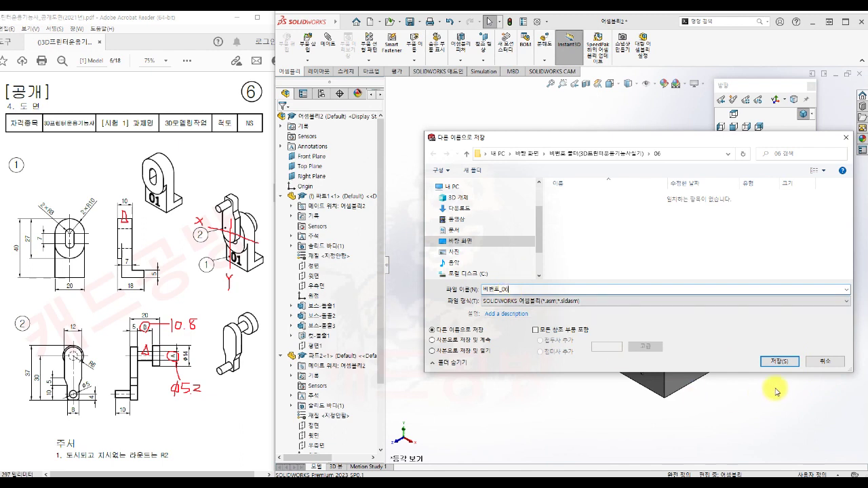
left_click(782, 362)
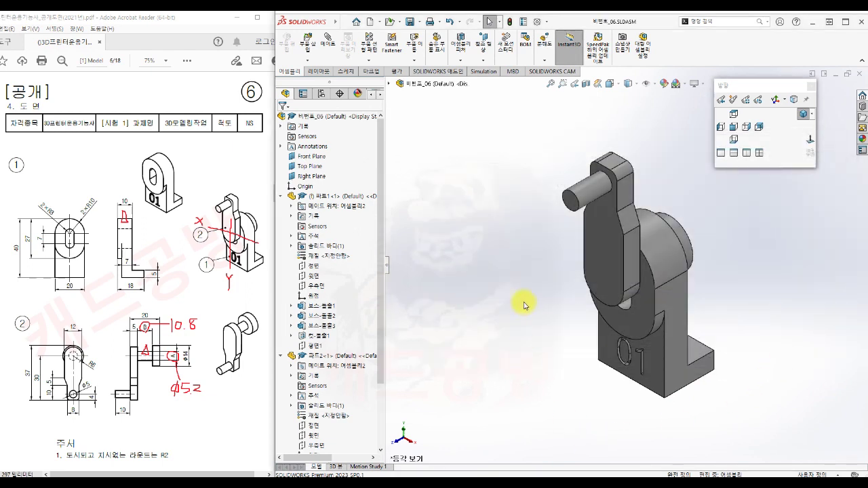
- Export the assembly as 비번호_06.STEP in STEP AP214 format, accepting the solid/surface output options
left_click(418, 22)
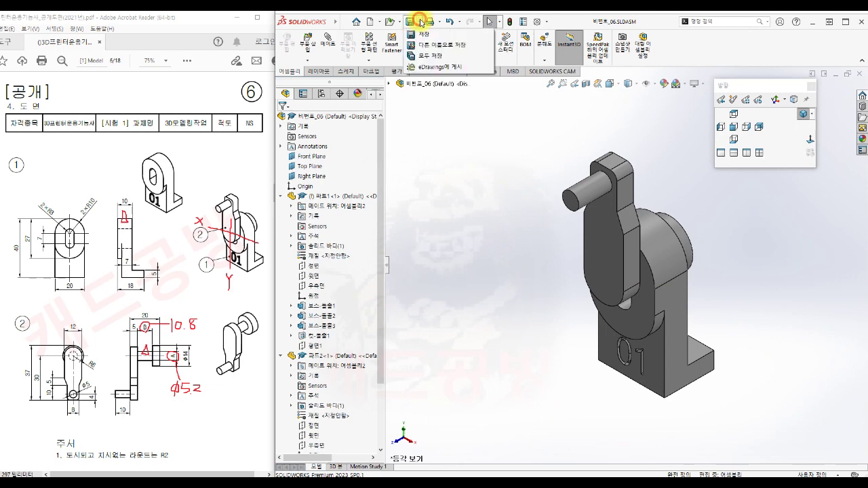
left_click(423, 46)
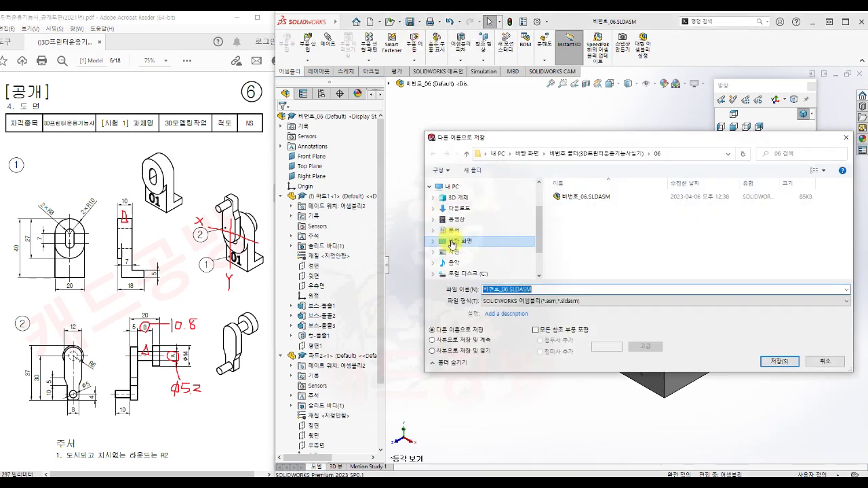
left_click(524, 302)
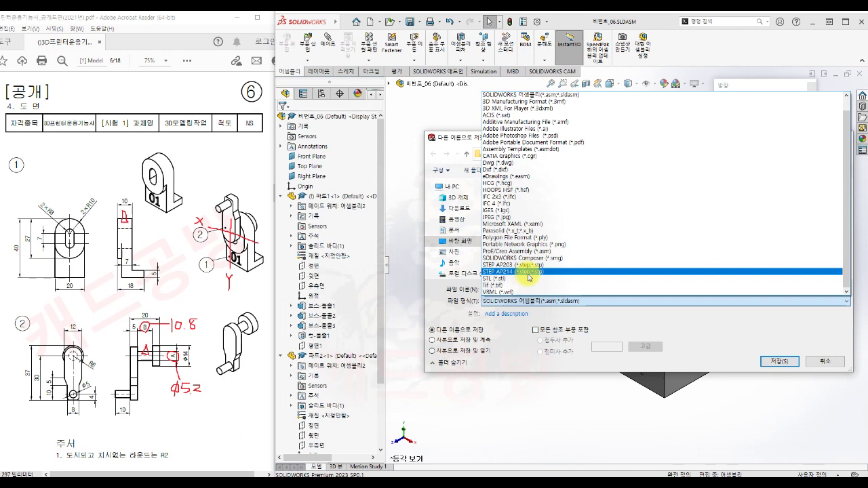
left_click(529, 271)
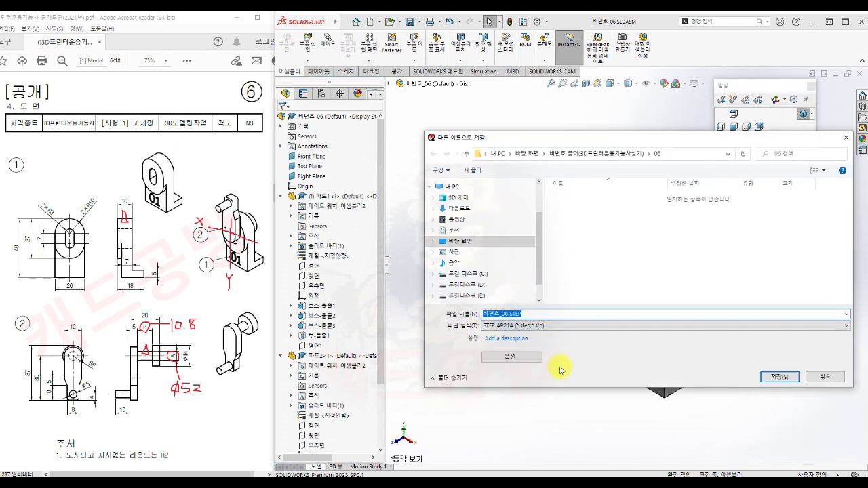
left_click(510, 356)
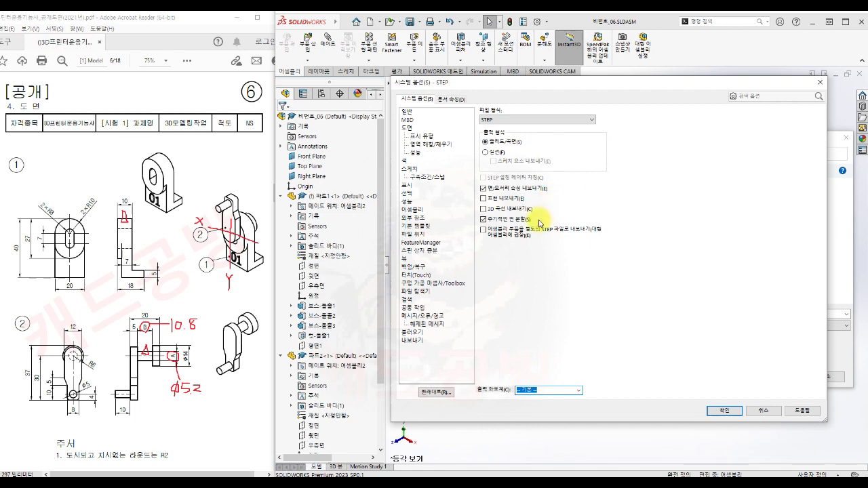
left_click(728, 411)
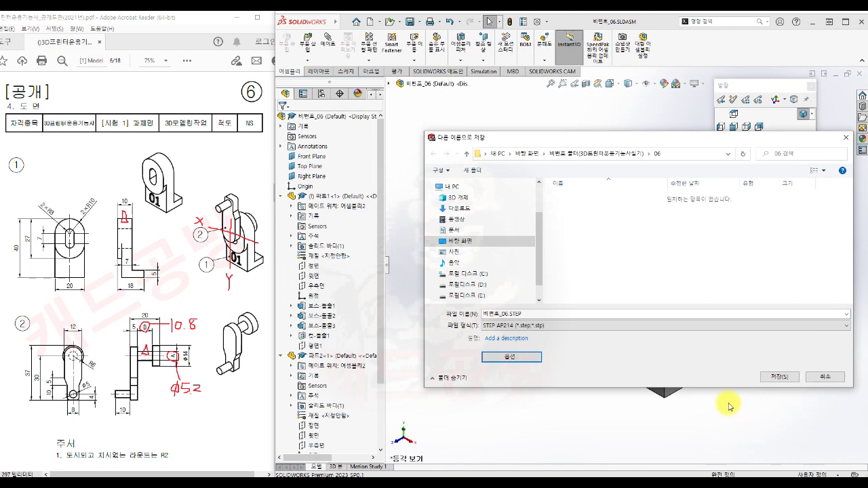
left_click(778, 376)
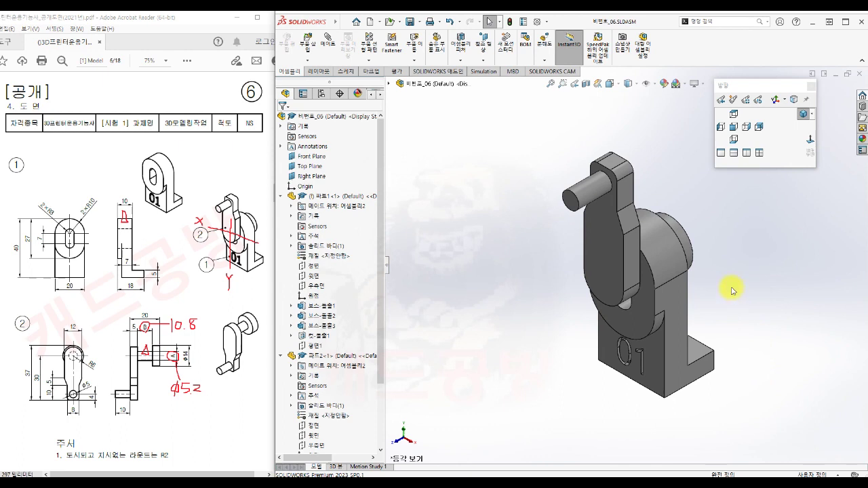
- Inspect the assembly from several angles, collapse both components in the feature tree and list the assembly's mates
middle_click_drag(721, 304, 732, 330)
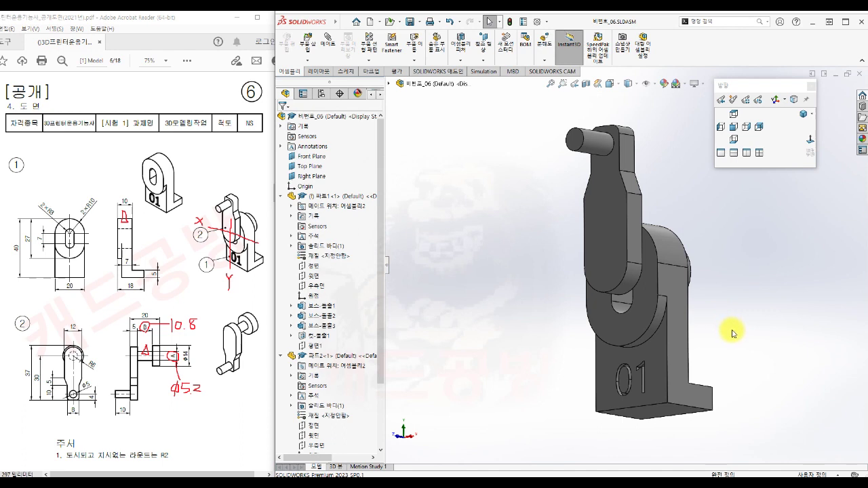
mouse_move(724, 405)
middle_mouse_down()
mouse_move(748, 398)
mouse_move(726, 284)
mouse_move(788, 278)
mouse_move(599, 273)
mouse_move(622, 403)
mouse_move(645, 193)
mouse_move(645, 389)
mouse_move(740, 391)
mouse_move(726, 451)
mouse_move(729, 407)
middle_mouse_up()
mouse_move(739, 364)
middle_mouse_down()
mouse_move(724, 378)
mouse_move(736, 382)
mouse_move(739, 373)
middle_mouse_up()
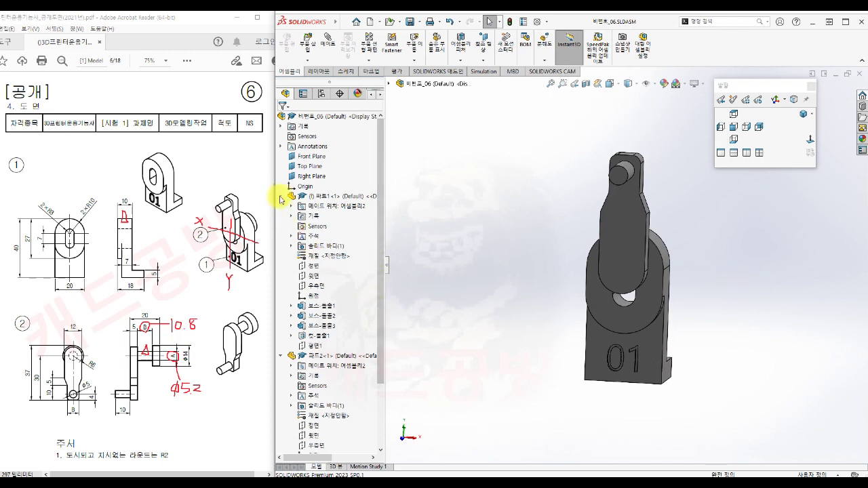
left_click(280, 196)
left_click(280, 205)
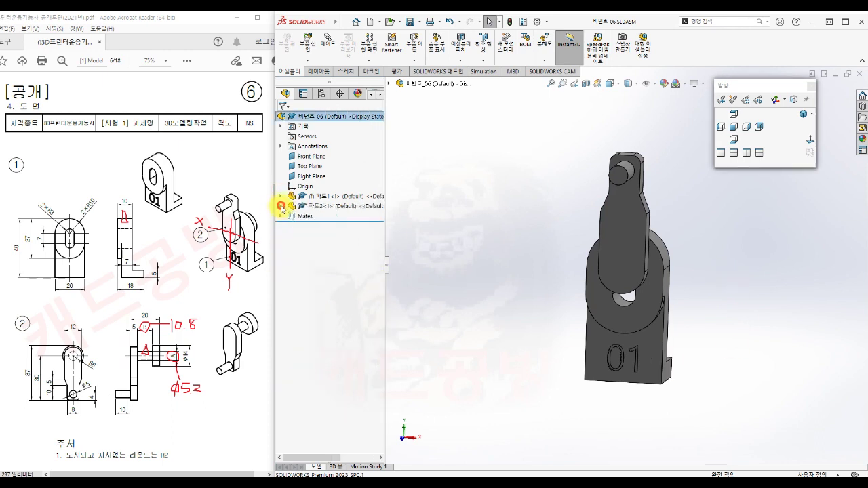
left_click(281, 217)
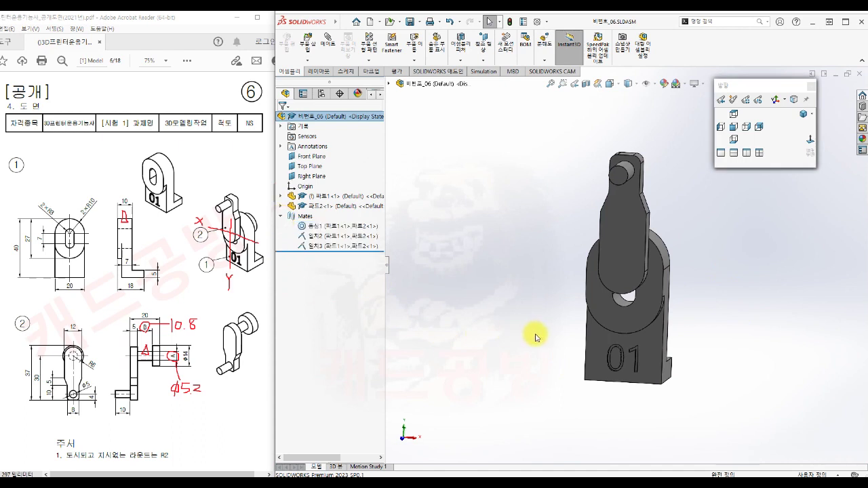
middle_click_drag(537, 339, 544, 318)
key("Escape")
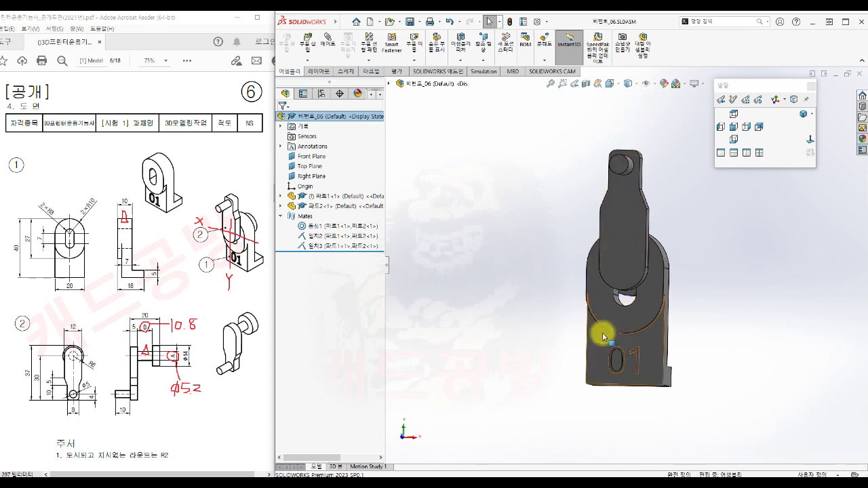
- Suppress the coincident mate 일치3 that holds the lever upright
left_click(363, 246)
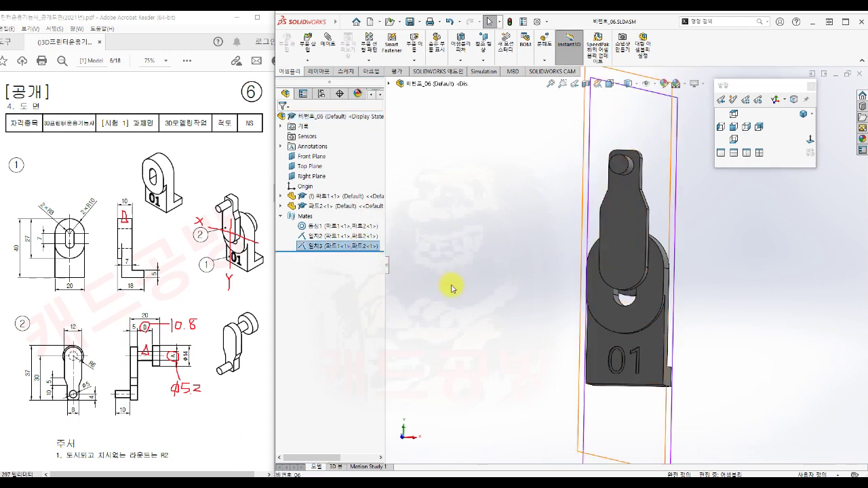
middle_click_drag(515, 301, 546, 314)
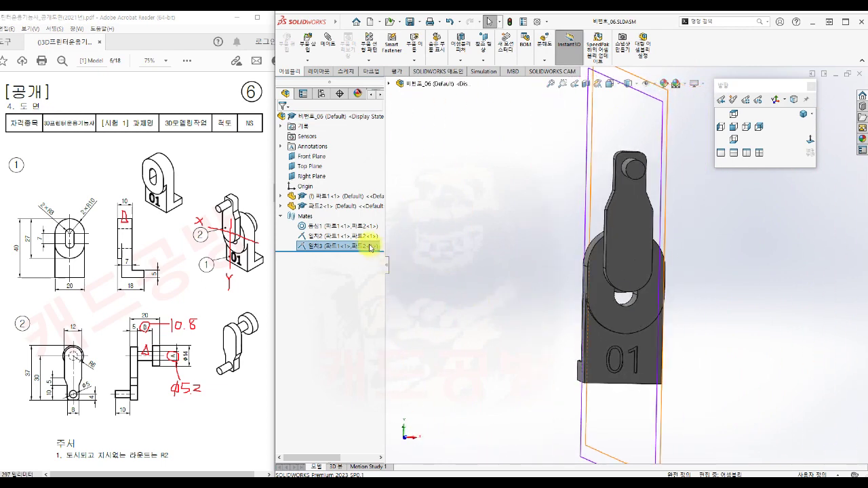
left_click(444, 260)
left_click(373, 247)
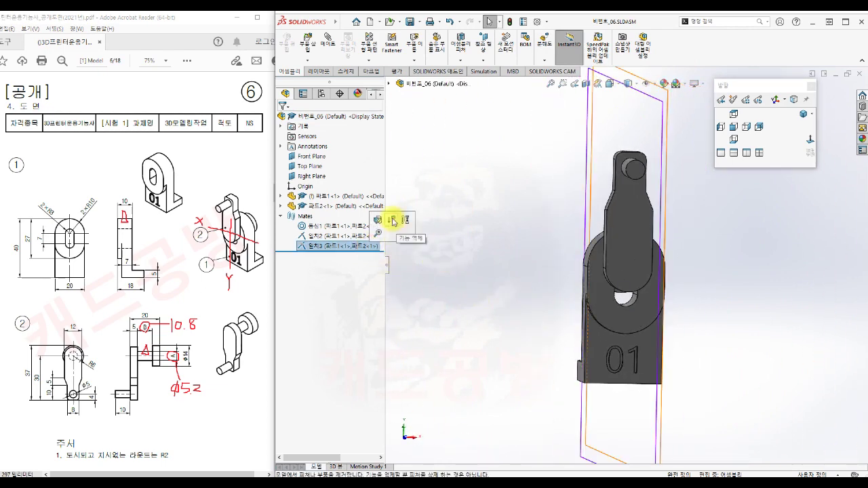
left_click(392, 218)
- Swing the lever around its shaft to a roughly horizontal position with the handle pin on the left, viewed from the front
left_click_drag(634, 169, 624, 287)
scroll(624, 278, "down", 3)
left_click(508, 329)
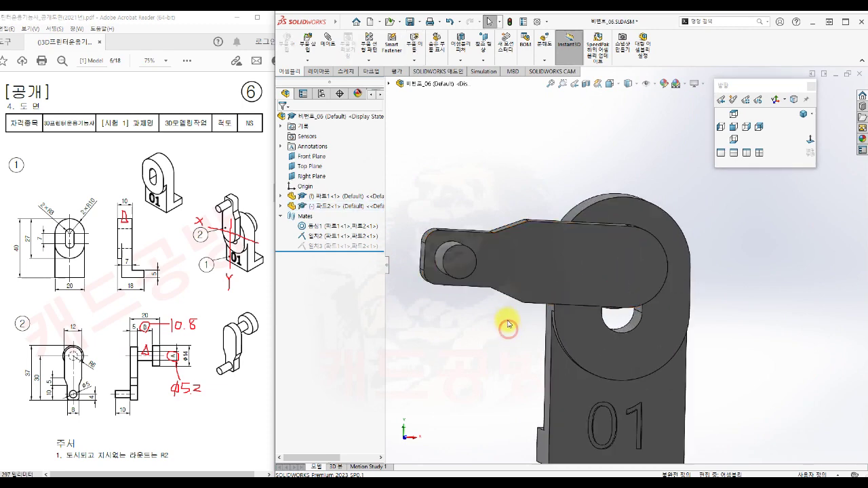
middle_click_drag(508, 326, 733, 159)
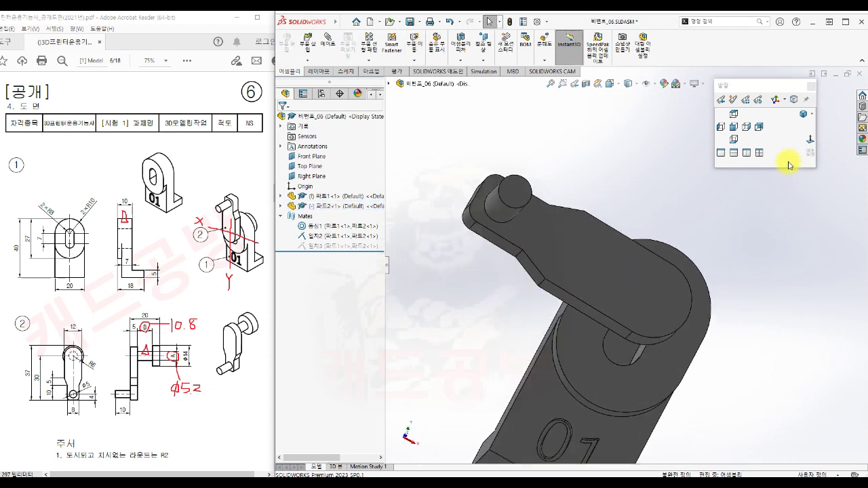
left_click(733, 132)
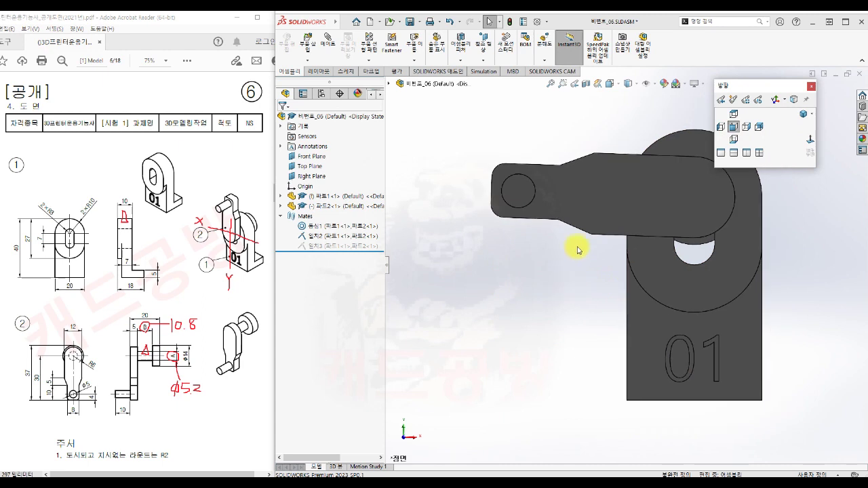
left_click_drag(519, 188, 519, 198)
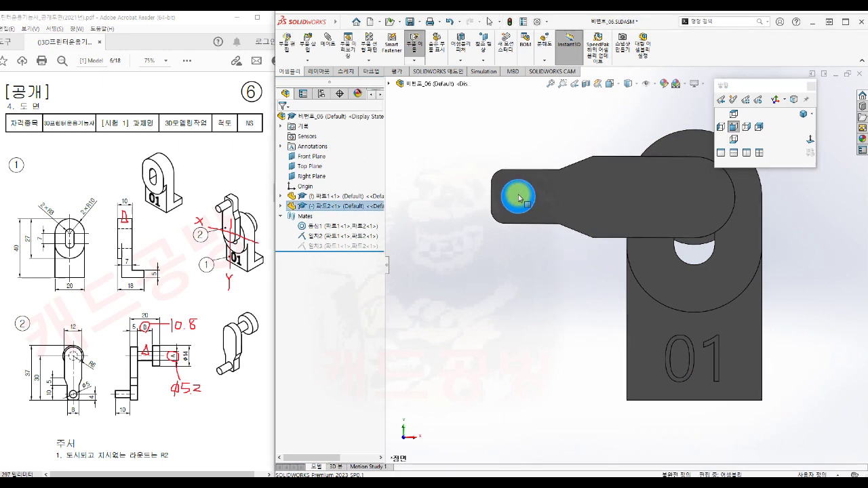
- Add a parallel mate between the 윗면 plane of 파트1 and the 우측면 plane of 파트2 to hold the lever horizontal
left_click(529, 312)
key("m")
scroll(523, 323, "up", 1)
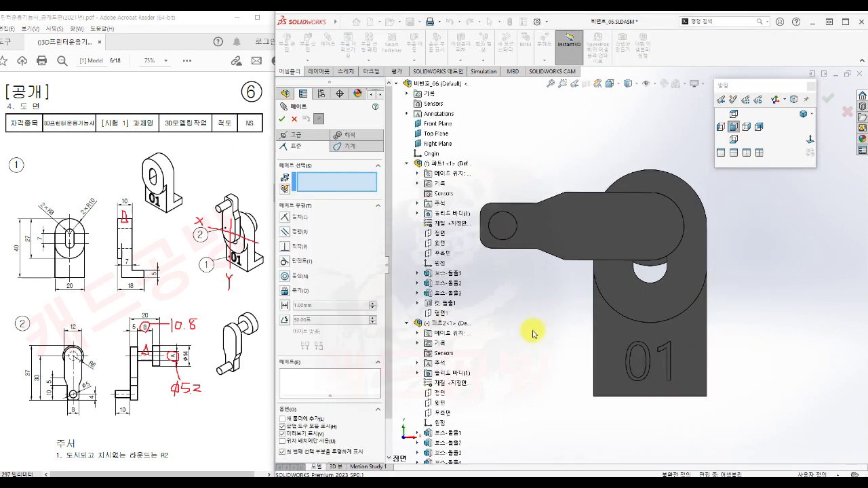
left_click(440, 243)
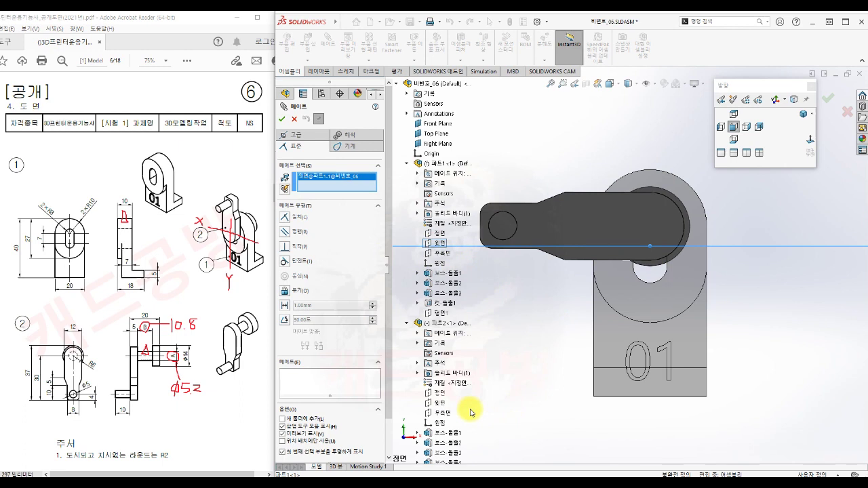
left_click(442, 413)
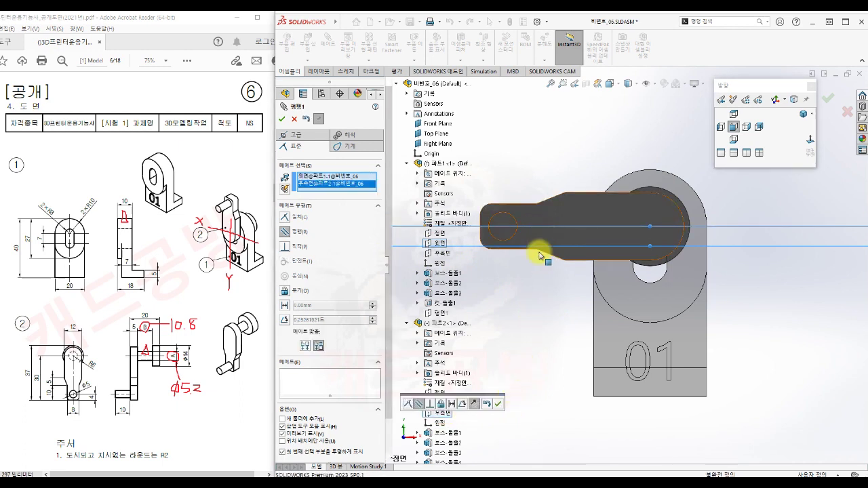
left_click(499, 404)
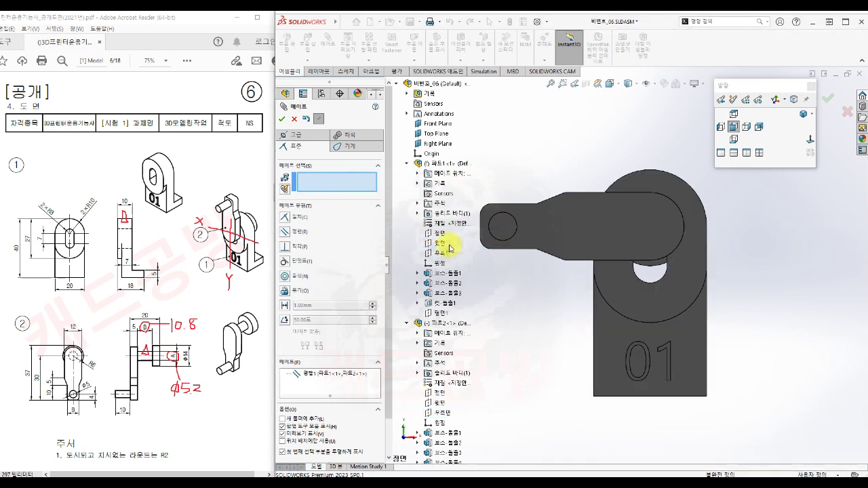
- Close the mate command and examine the horizontal lever from several angles, including with the bracket turned on its side, ending in the front view
left_click(282, 118)
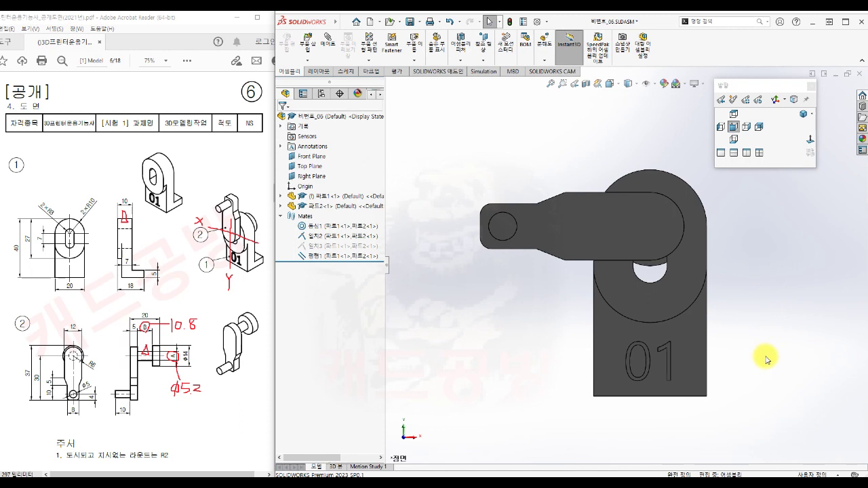
middle_click_drag(775, 354, 644, 308)
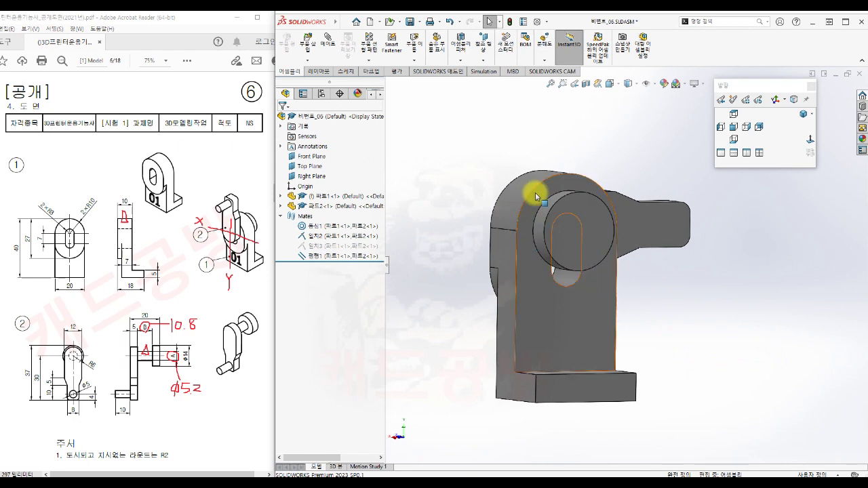
middle_click_drag(669, 339, 770, 334)
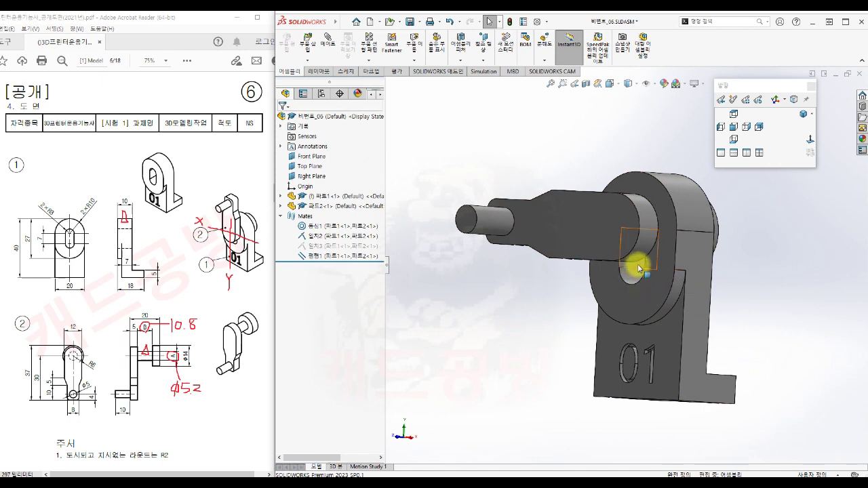
middle_click_drag(532, 330, 523, 354)
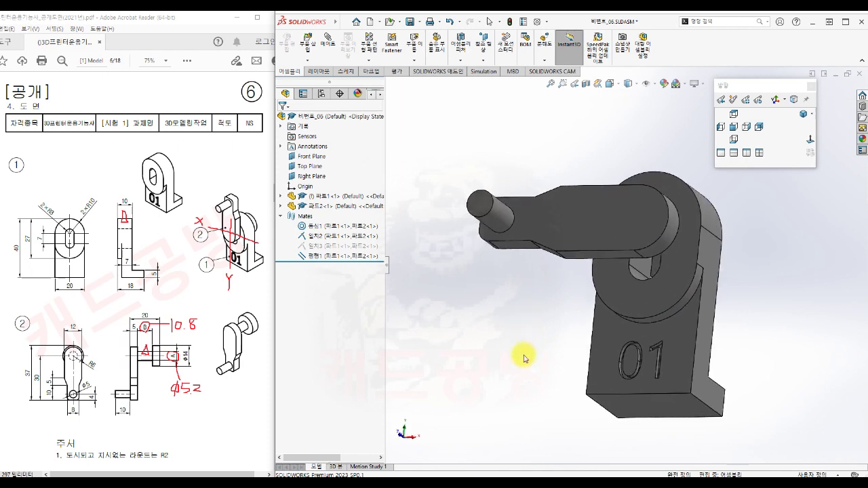
middle_click_drag(559, 291, 647, 237)
middle_click_drag(732, 351, 695, 351)
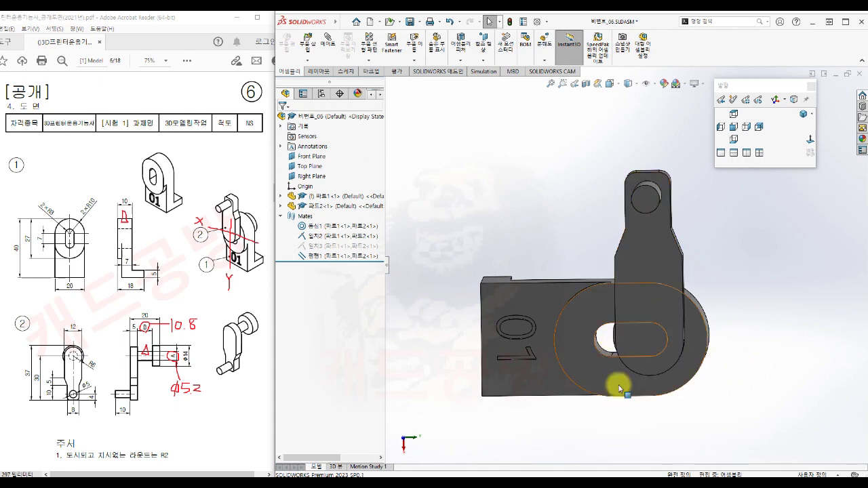
middle_click_drag(721, 403, 680, 407)
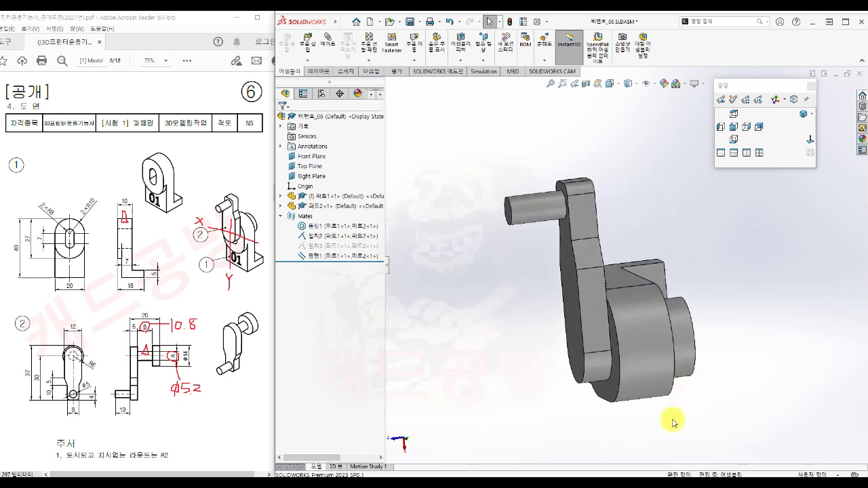
middle_click_drag(581, 414, 651, 403)
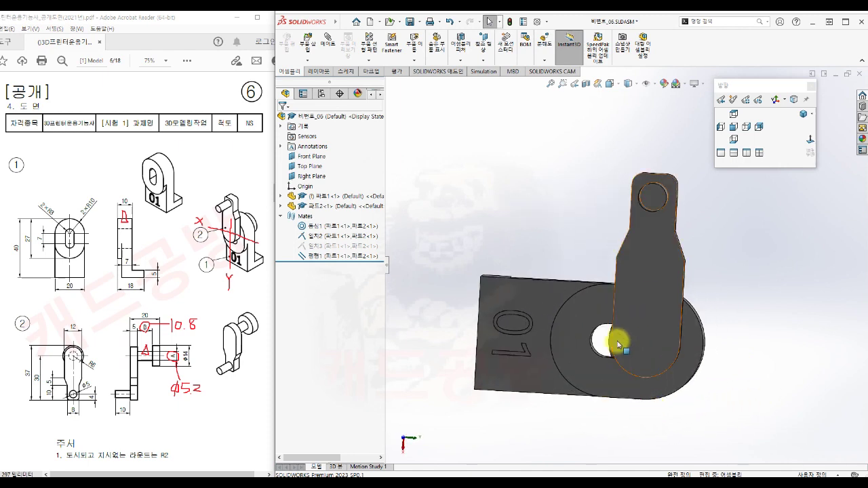
middle_click_drag(645, 441, 624, 292)
scroll(554, 409, "up", 3)
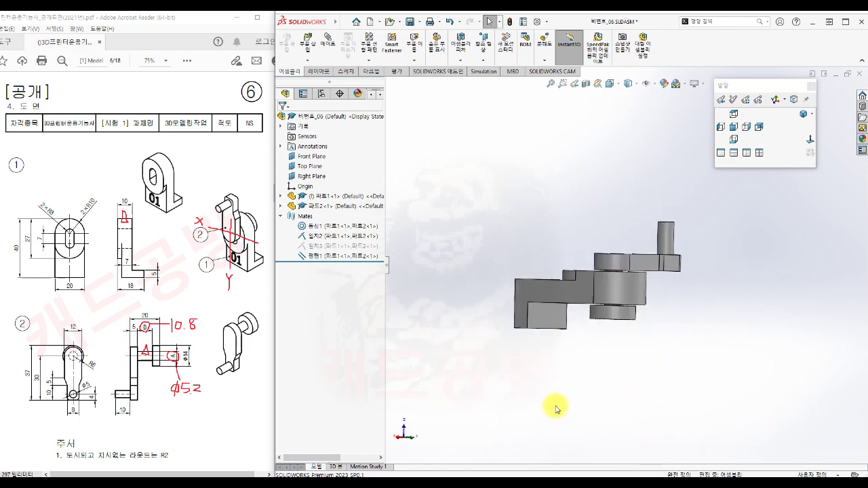
scroll(572, 373, "down", 2)
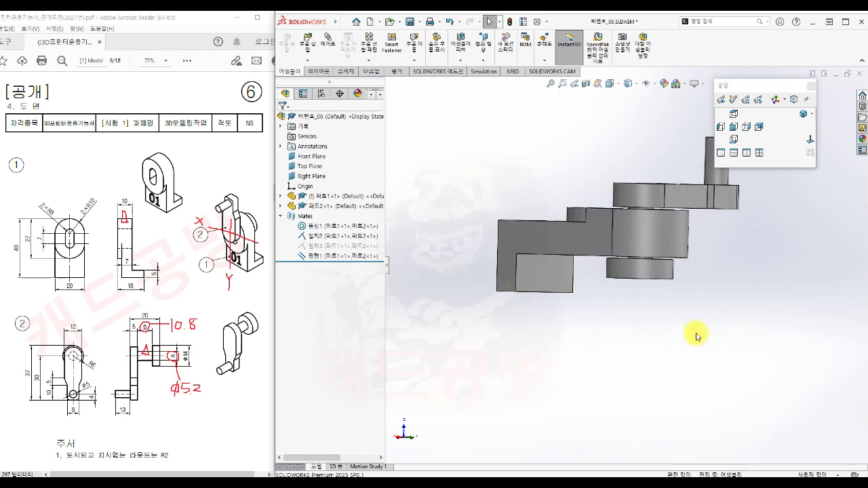
middle_click_drag(675, 334, 607, 334)
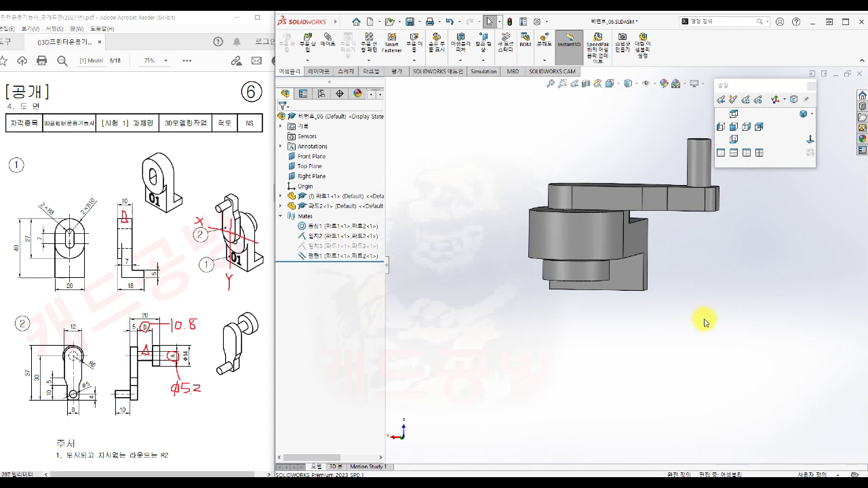
middle_click_drag(738, 326, 721, 188)
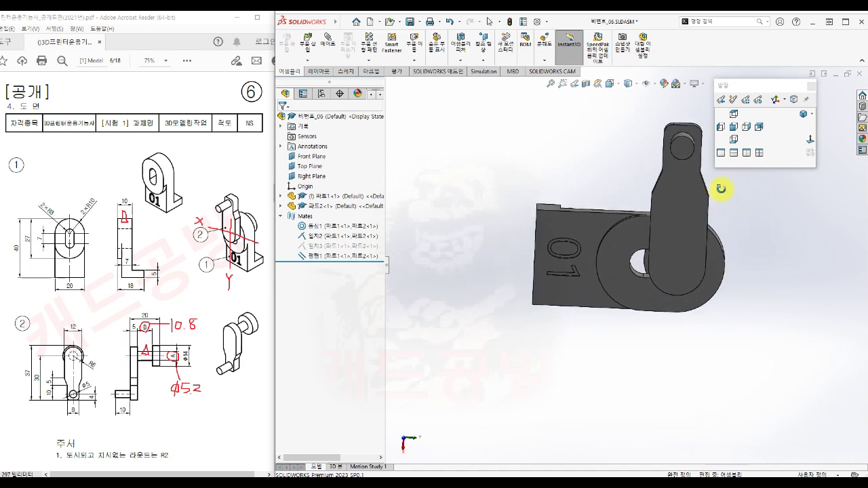
middle_click_drag(687, 362, 671, 352)
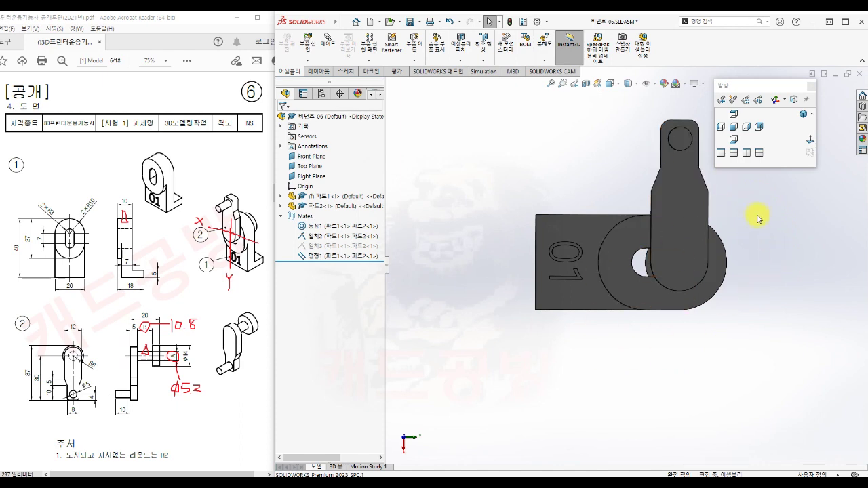
left_click(734, 131)
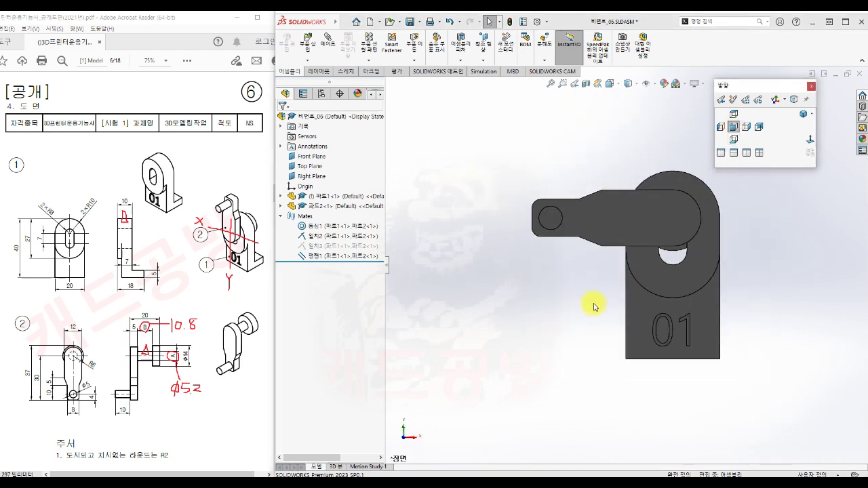
scroll(776, 216, "down", 1)
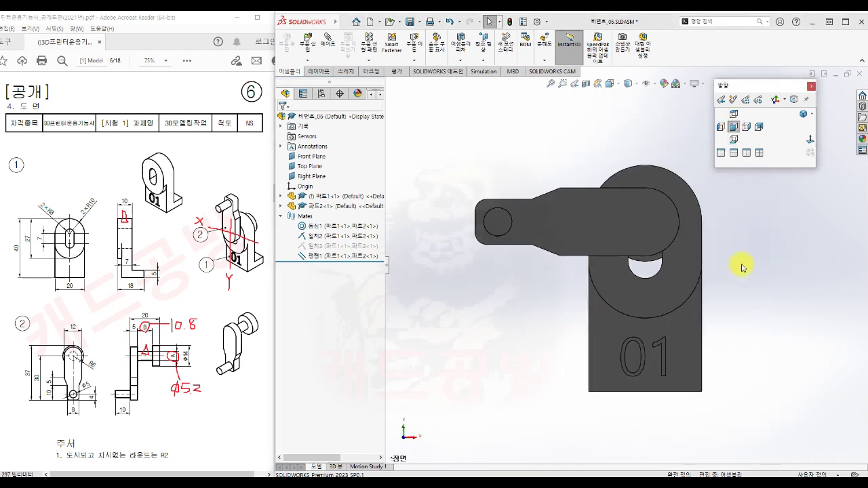
- Export the assembly to the 06 folder as the binary STL file 비번호_06.STL in mm, with all components in a single file
left_click(421, 26)
left_click(427, 45)
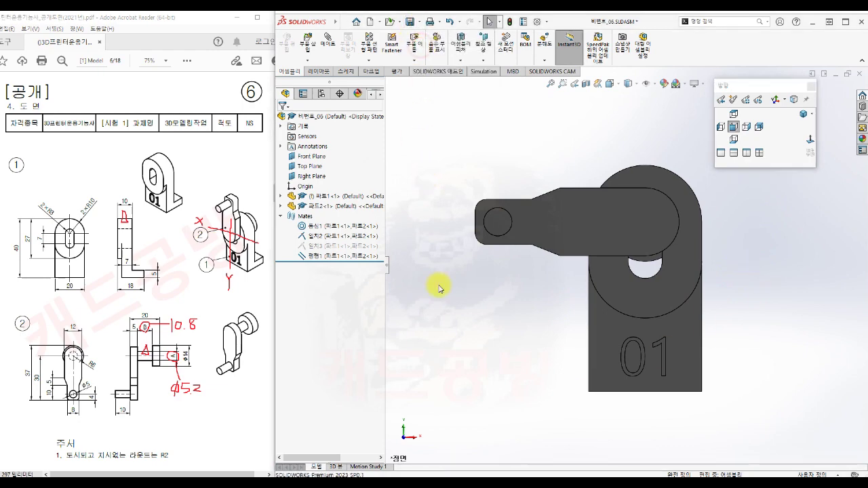
left_click(499, 300)
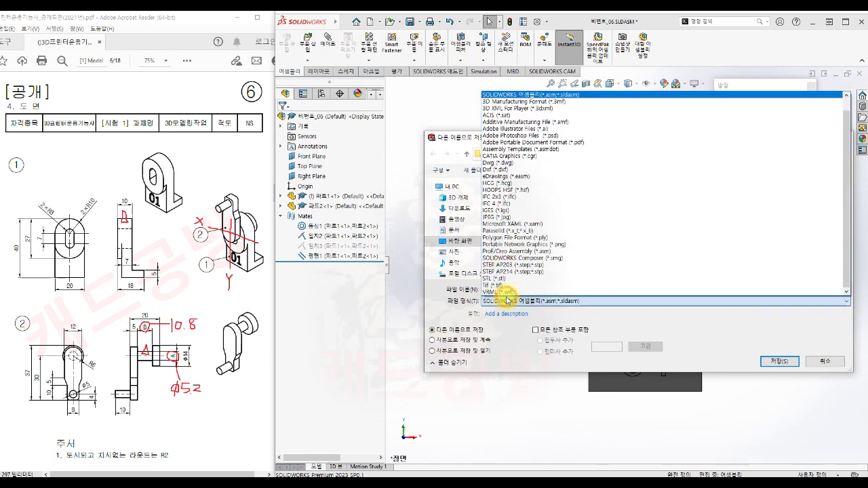
left_click(493, 280)
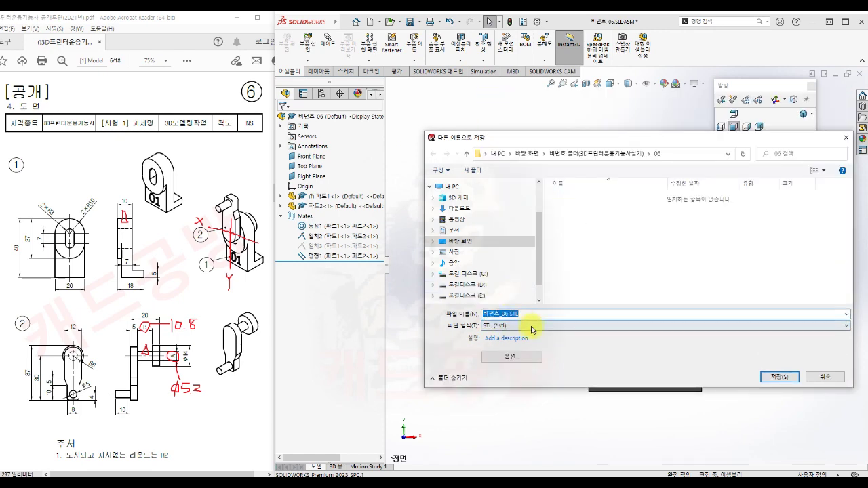
left_click(513, 358)
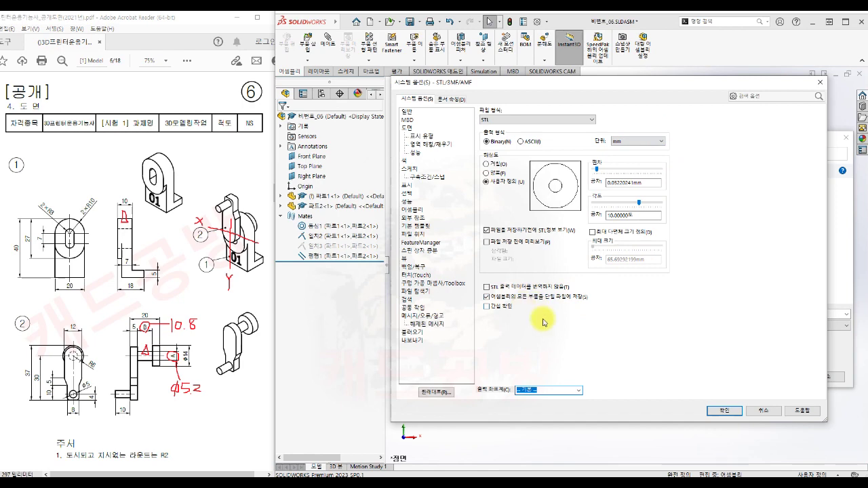
left_click(719, 412)
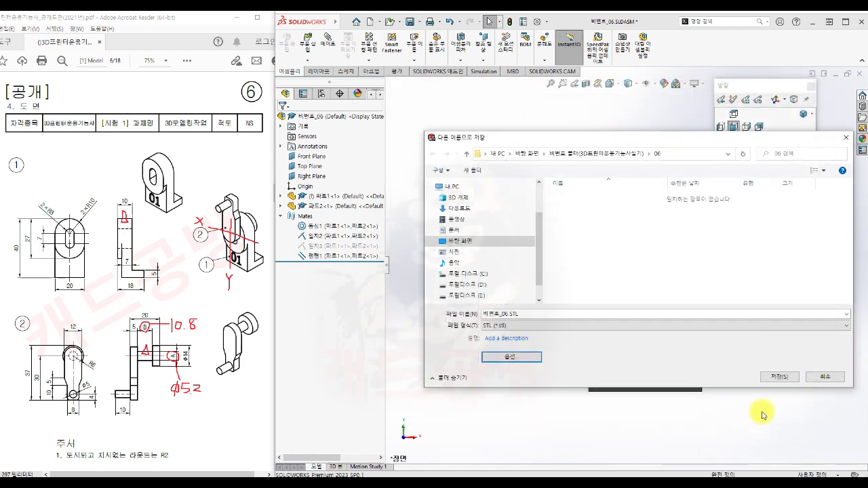
left_click(779, 378)
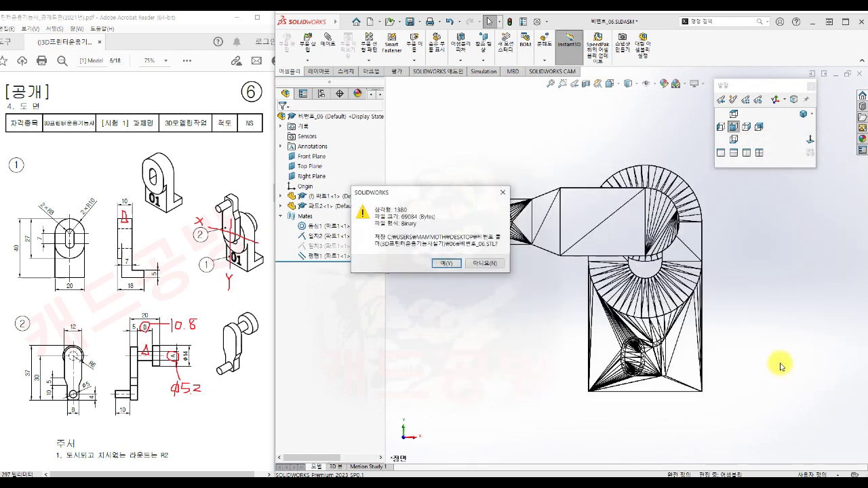
left_click(447, 264)
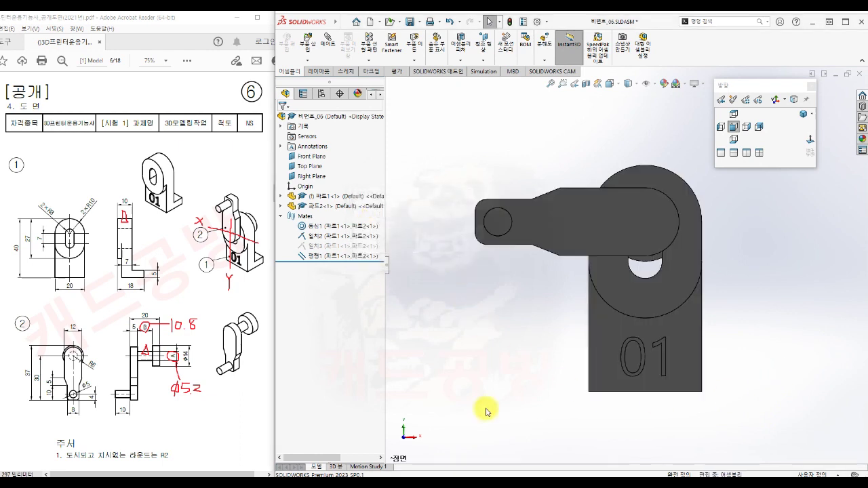